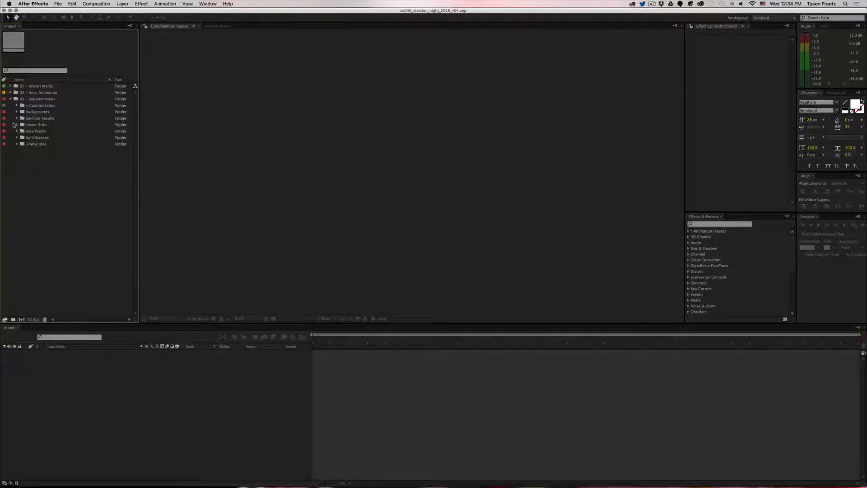
Step: Expand Customization and 1_Candidates, then select the D_candidate_headshot comp
left_click(46, 106)
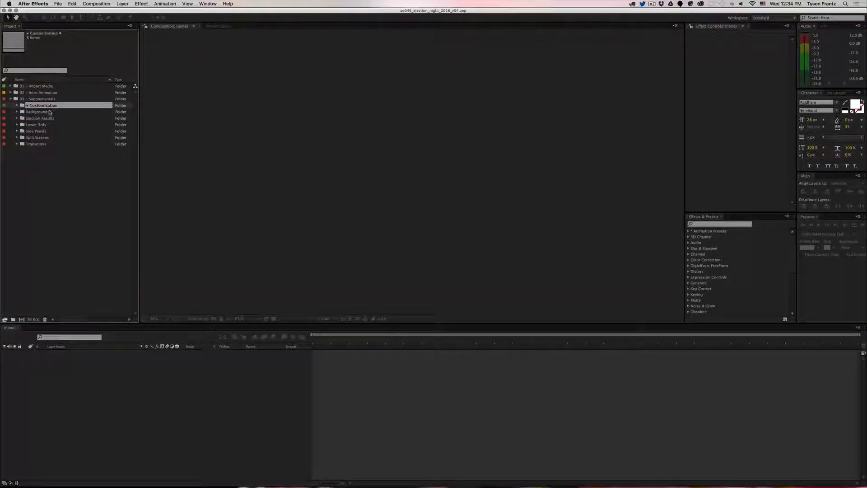
left_click(17, 106)
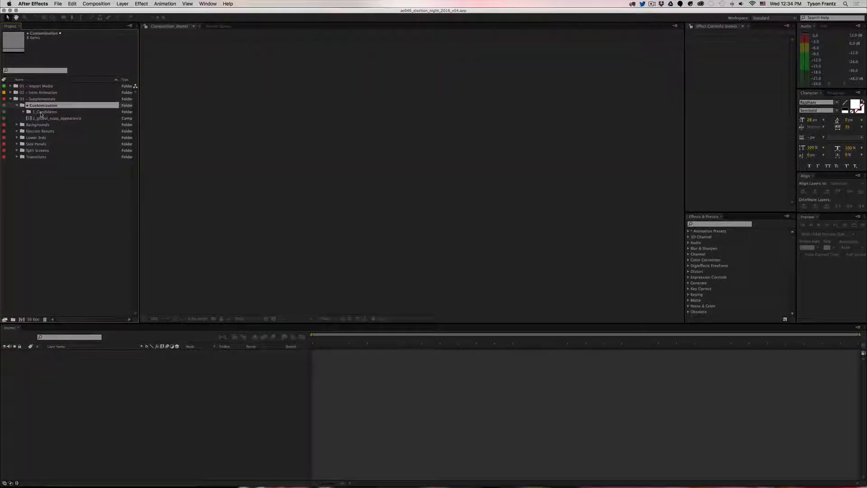
left_click(41, 112)
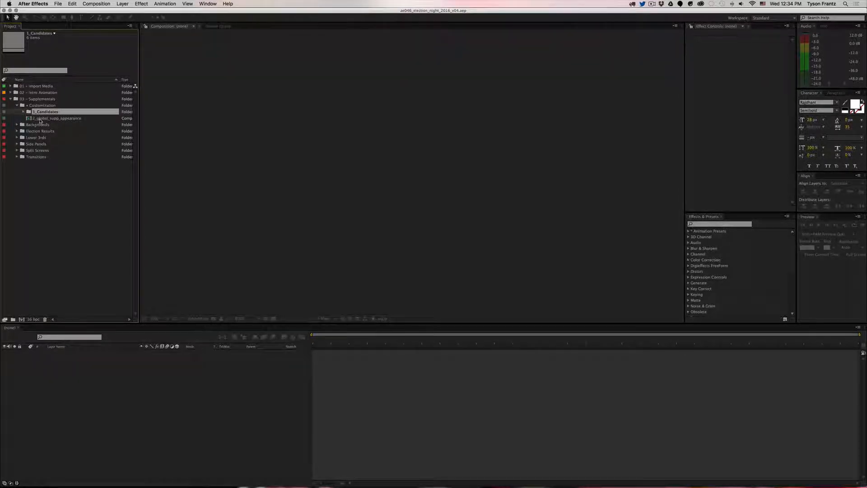
left_click(23, 112)
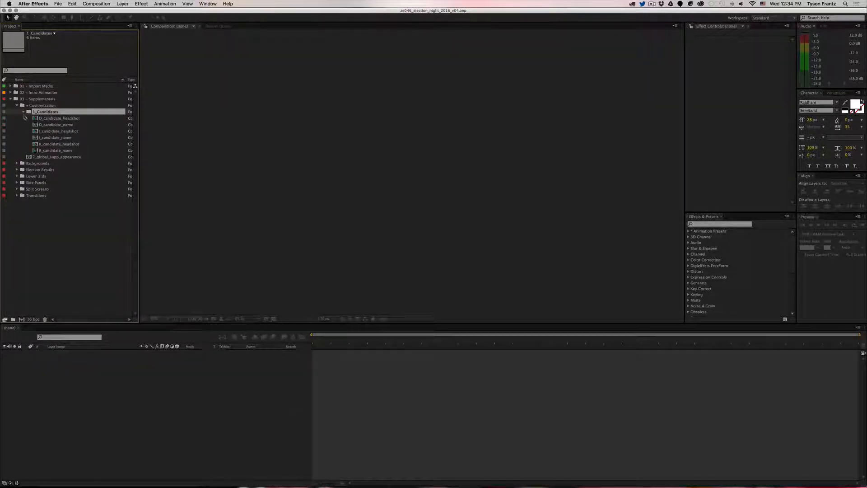
left_click(53, 126)
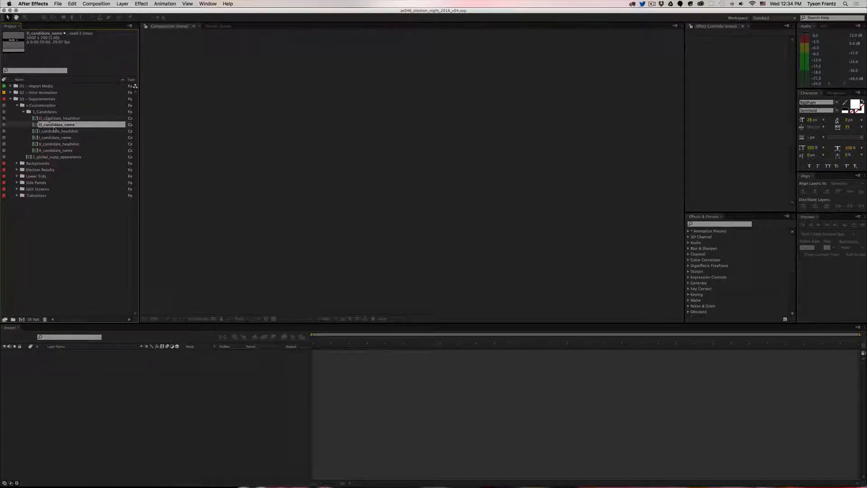
left_click(50, 118)
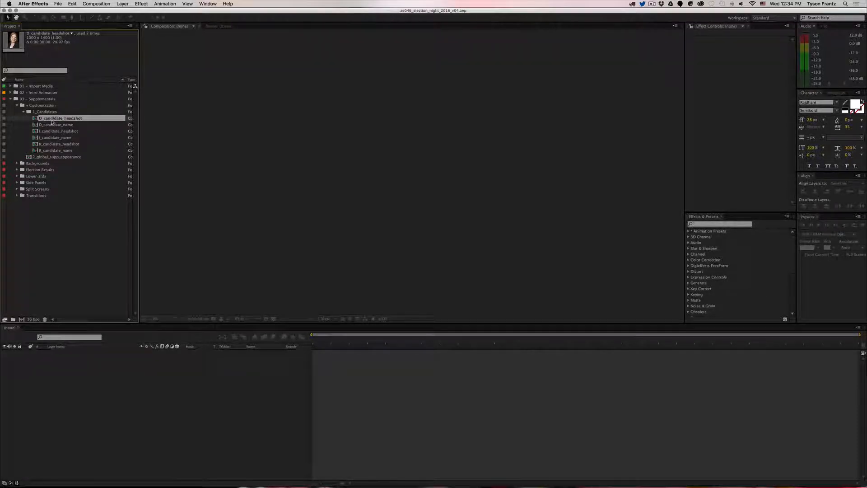
double_click(52, 120)
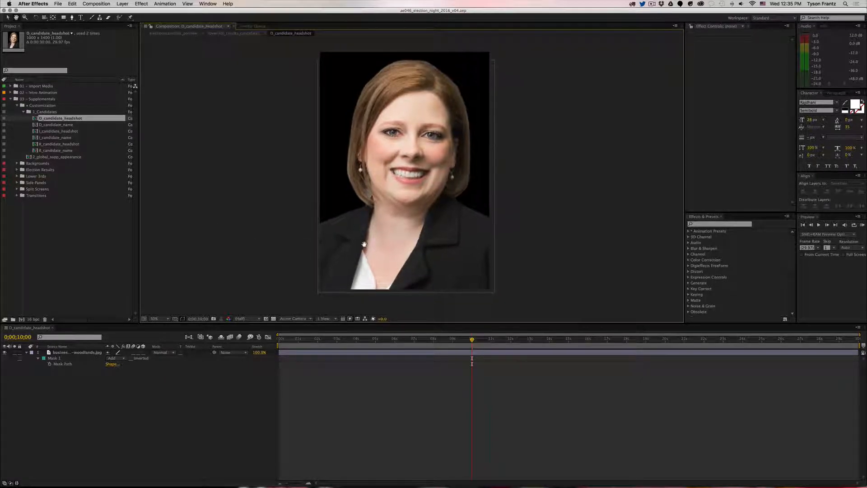
left_click(379, 390)
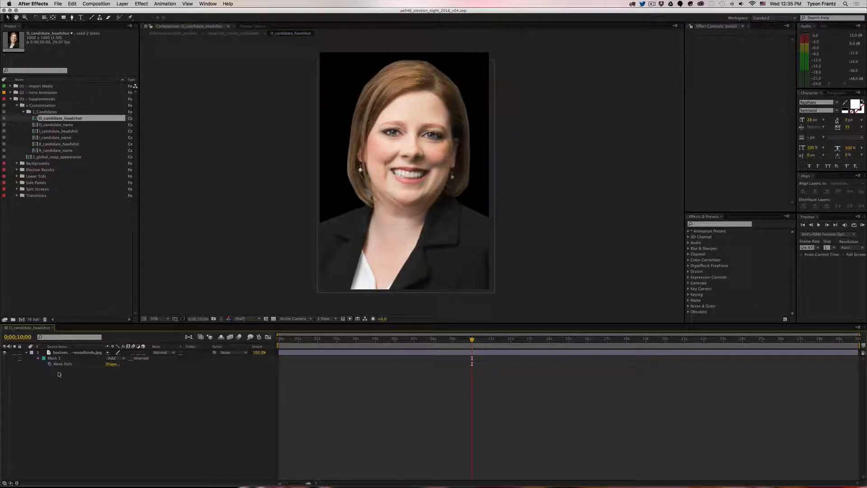
left_click(65, 355)
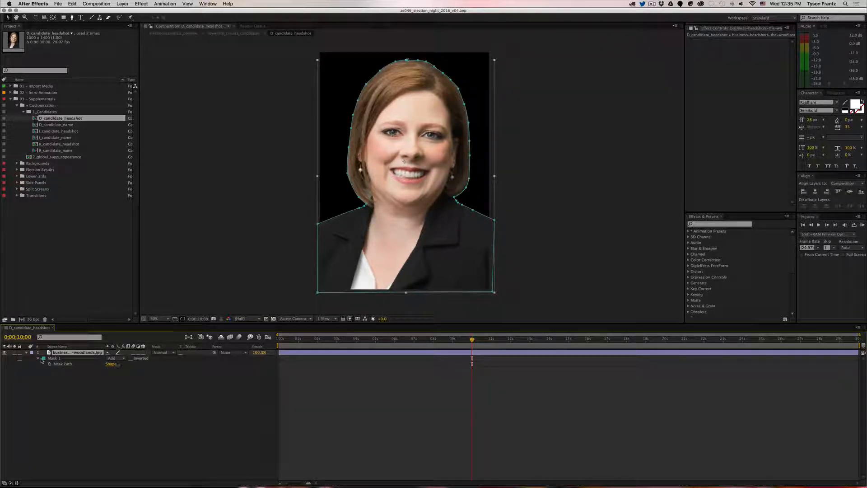
left_click(113, 358)
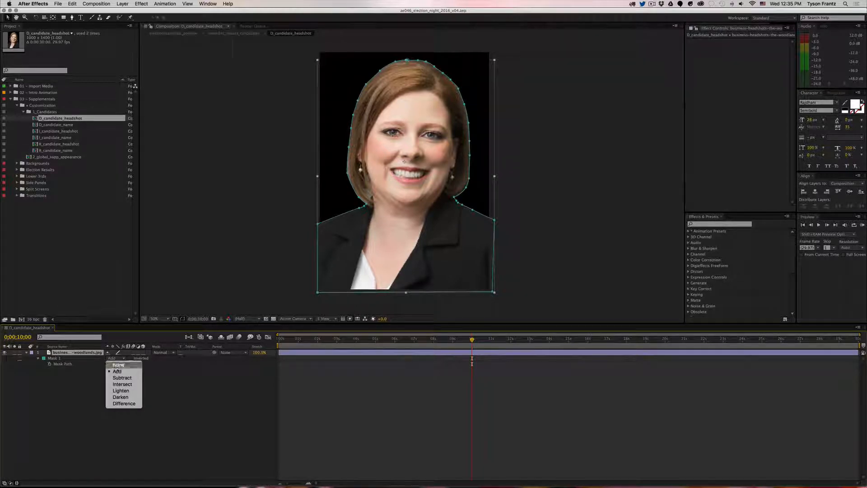
left_click(115, 362)
left_click(285, 394)
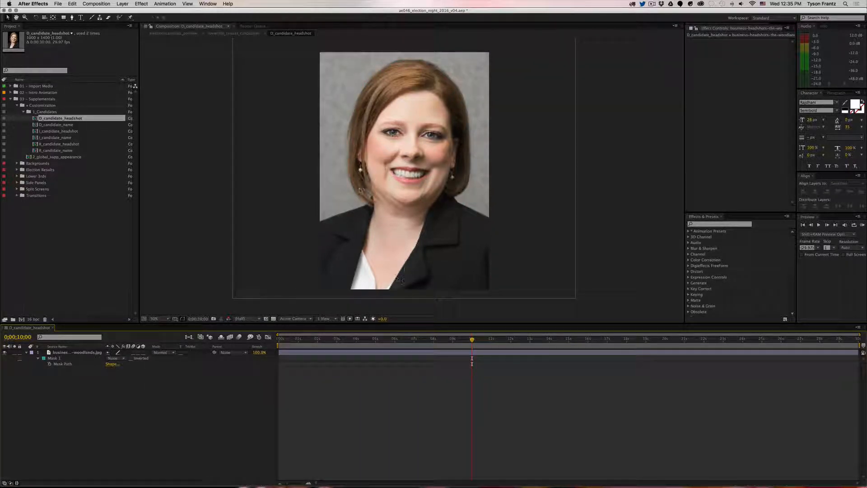
key("super+z")
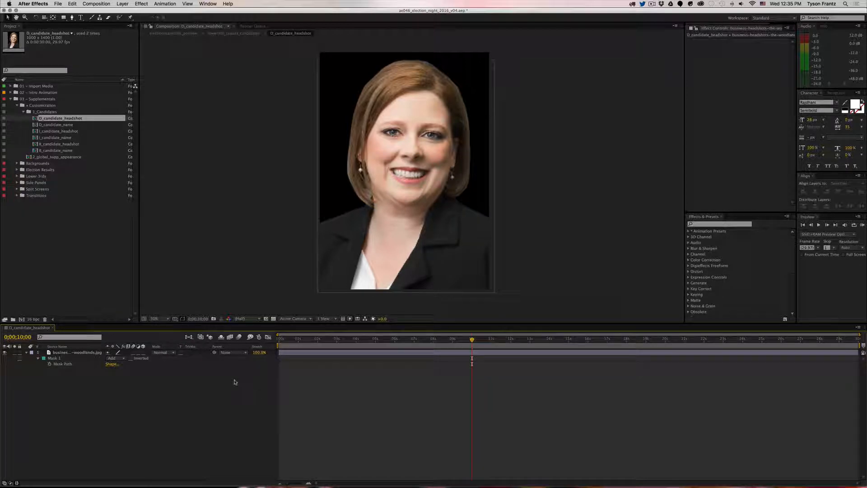
key("super+w")
left_click(107, 205)
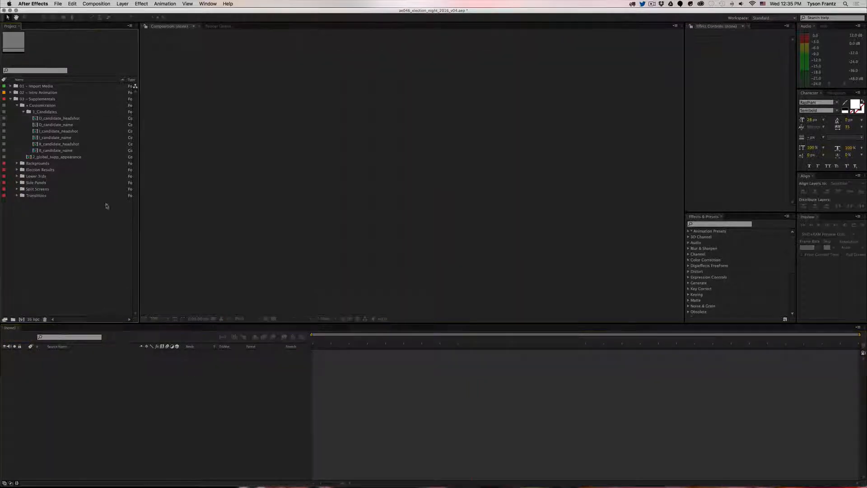
Step: Open D_candidate_name and start editing its candidate name text
double_click(67, 125)
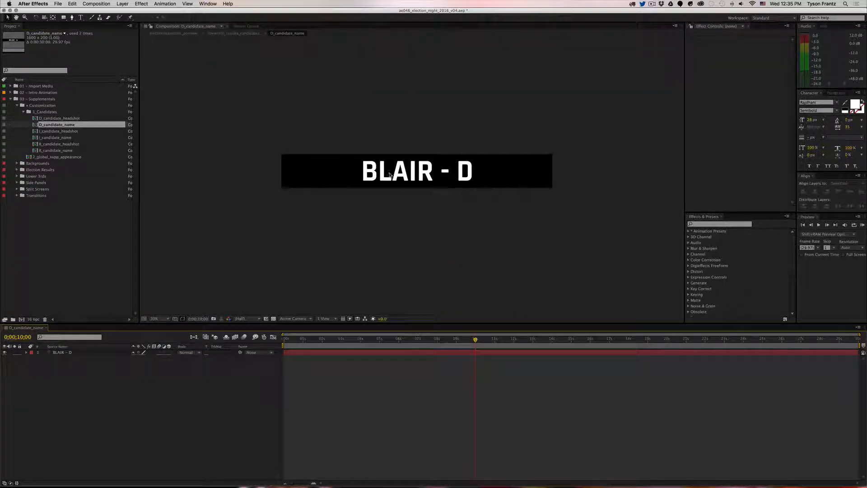
key("super+a")
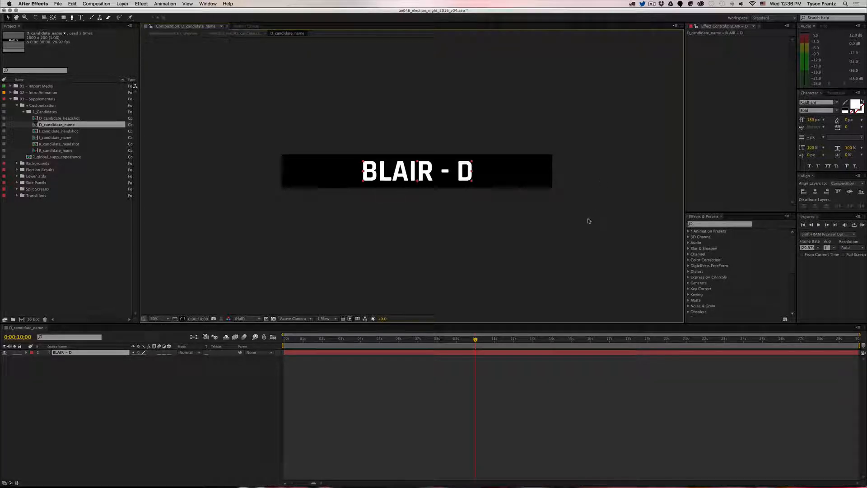
left_click(458, 242)
double_click(405, 178)
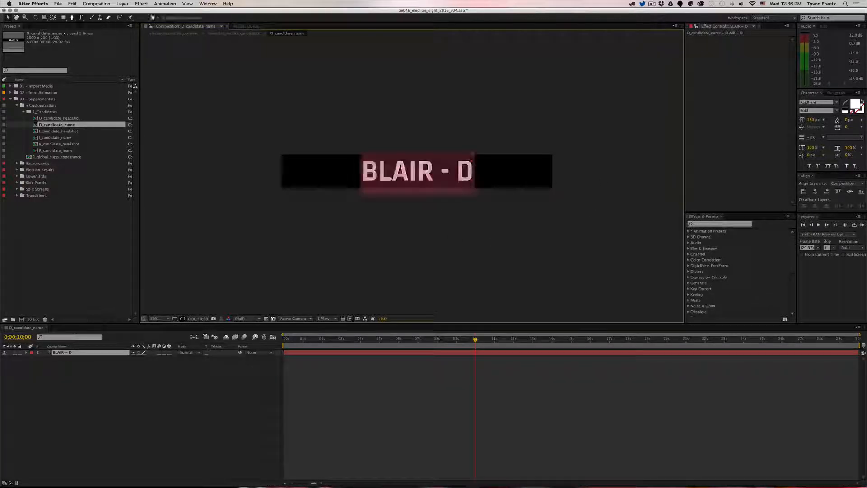
double_click(401, 178)
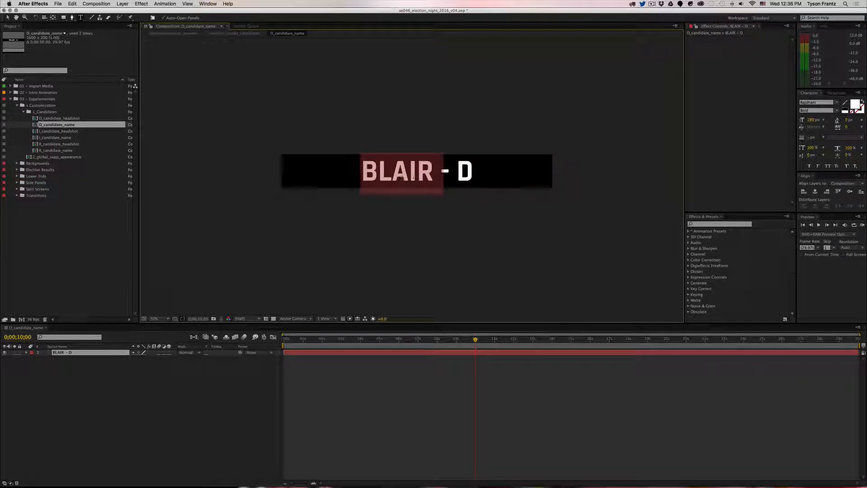
left_click(456, 170)
double_click(458, 170)
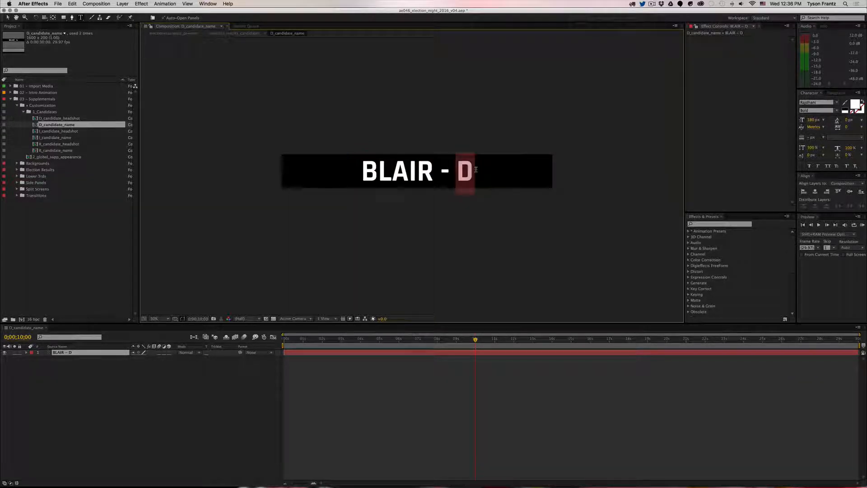
left_click(441, 170)
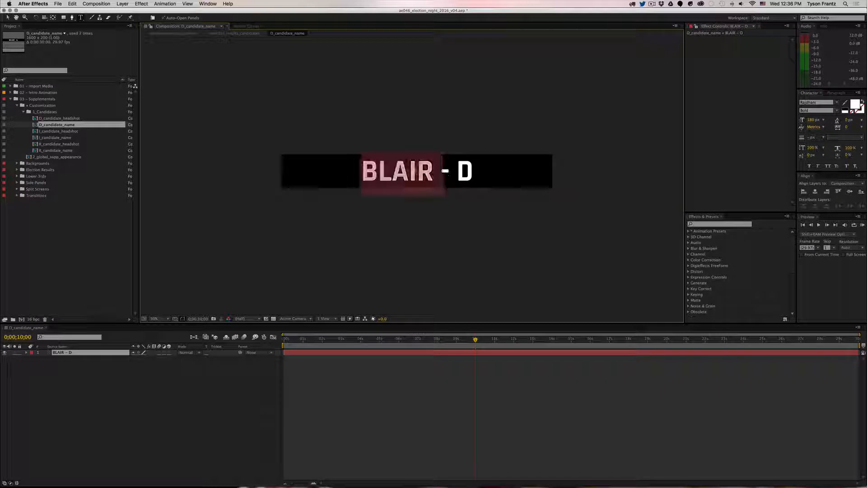
Step: Try the name JILL HAMMOND, undo back to the original name, and close the comp
triple_click(416, 171)
type("JIL")
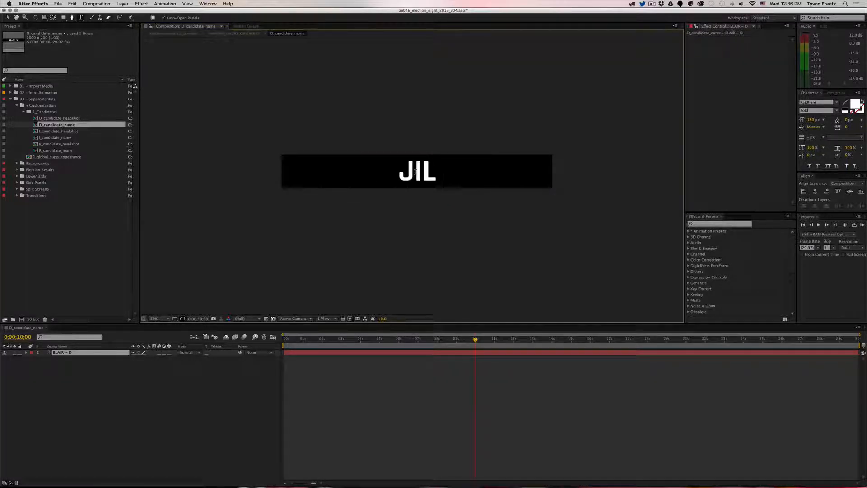
type("L HAMMOND")
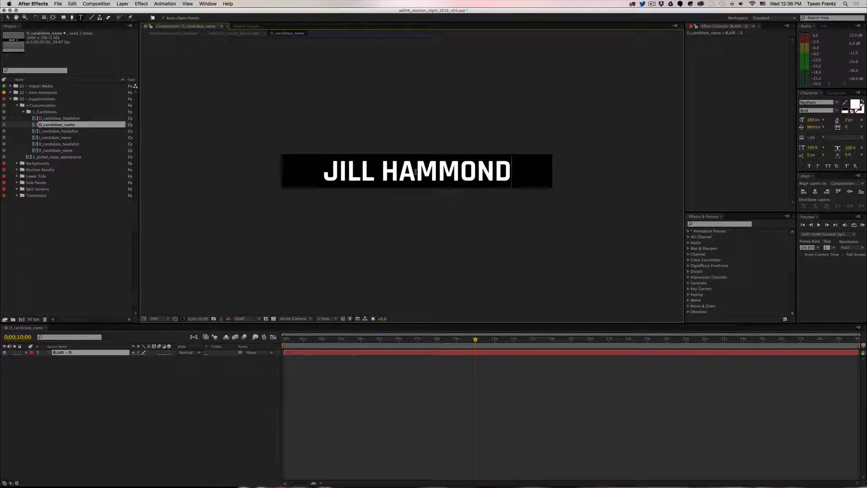
left_click(428, 381)
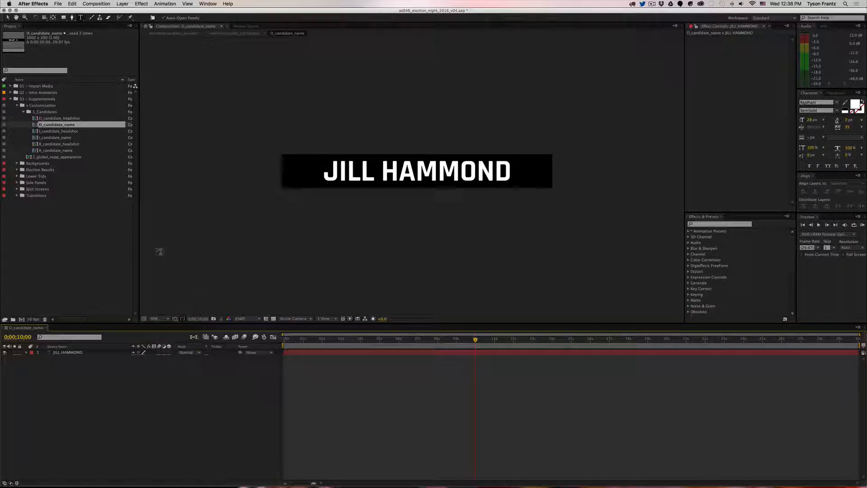
key("super+z")
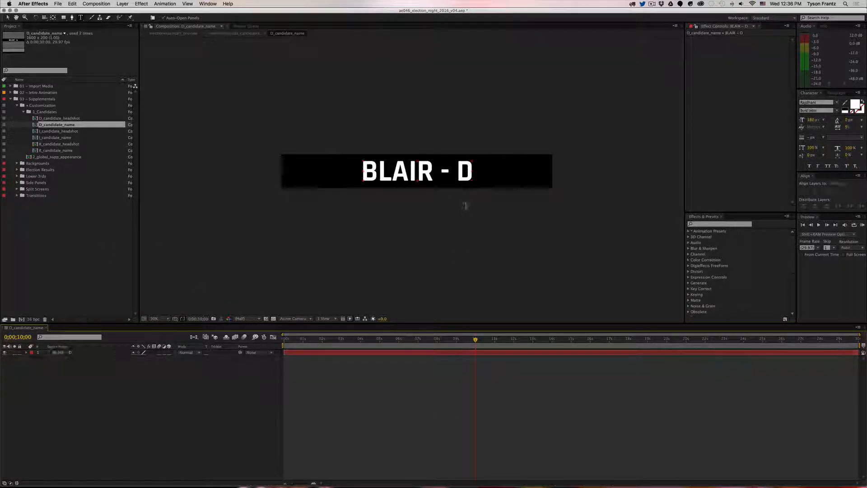
left_click(505, 412)
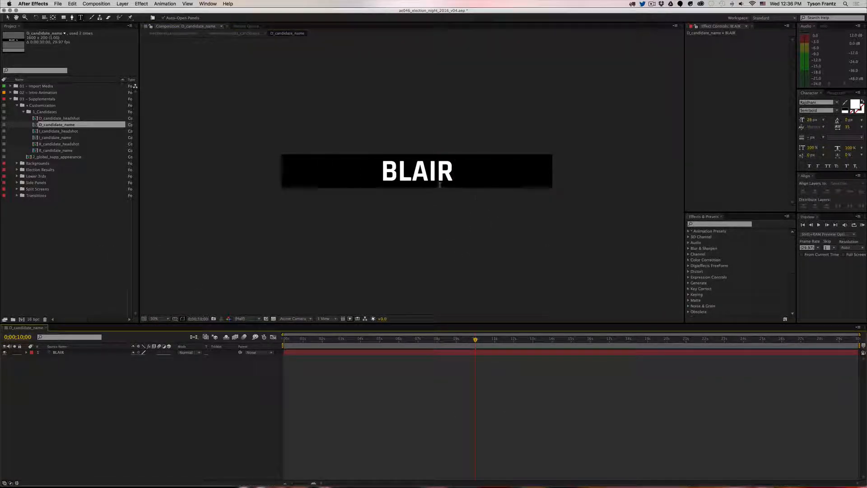
key("super+z")
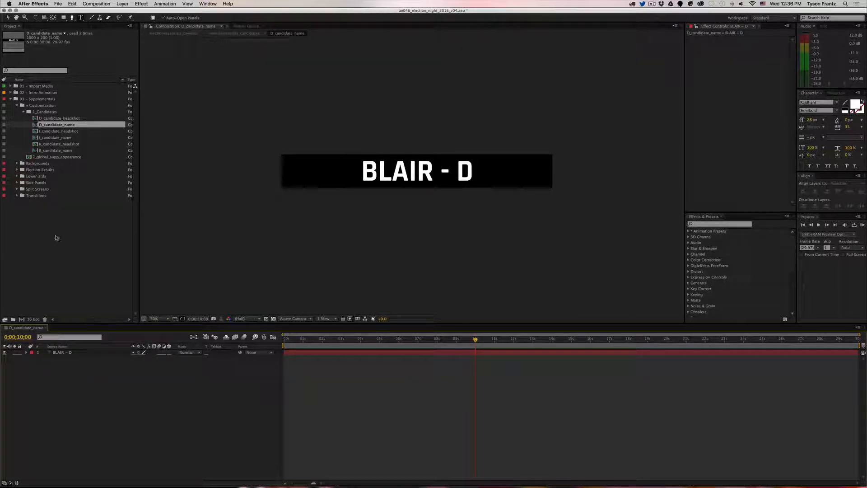
key("super+w")
Step: Open and close the I and R candidate headshot and name comps in turn
left_click(55, 137)
double_click(55, 131)
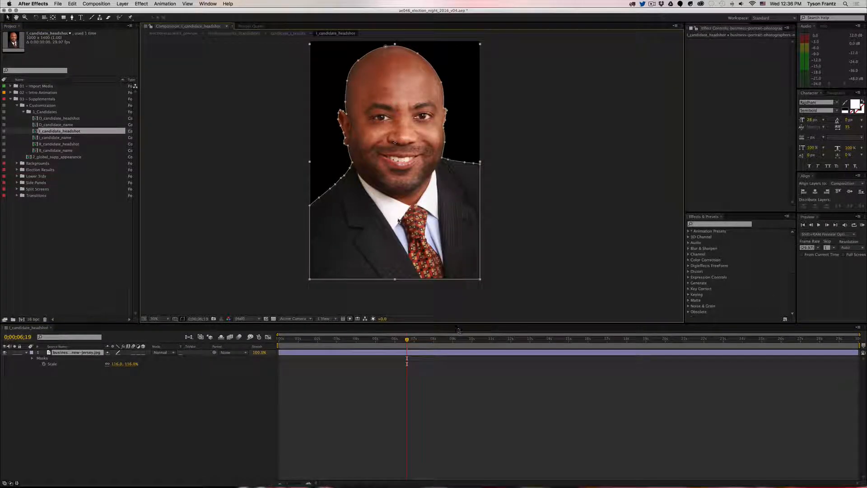
key("super+w")
double_click(47, 137)
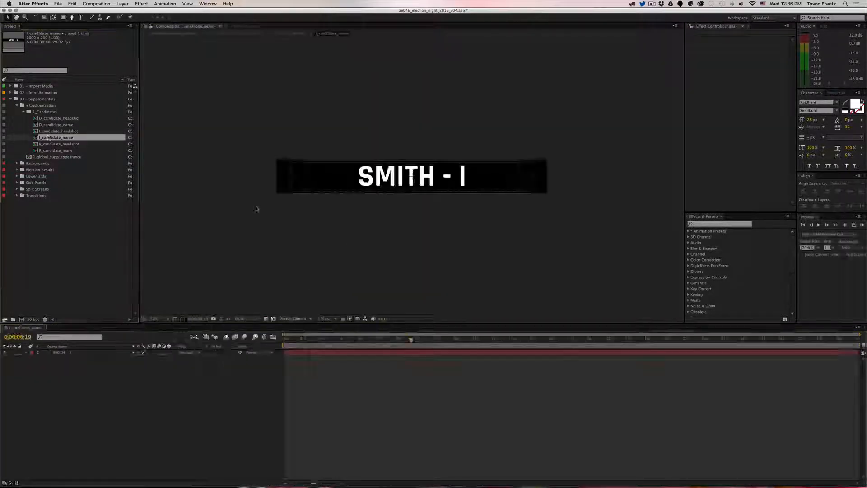
key("super+w")
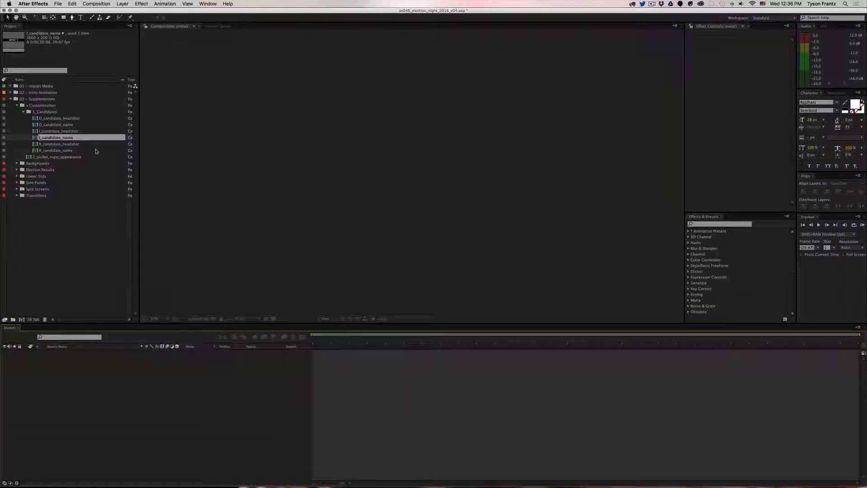
double_click(60, 143)
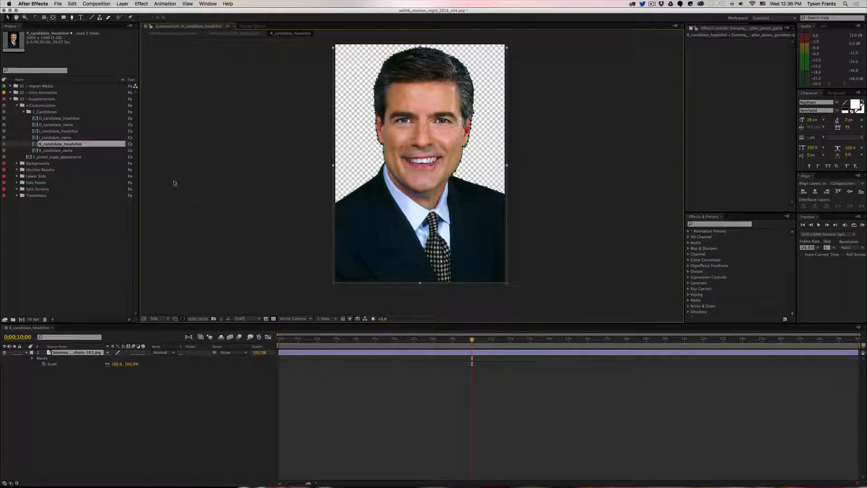
key("super+w")
double_click(56, 150)
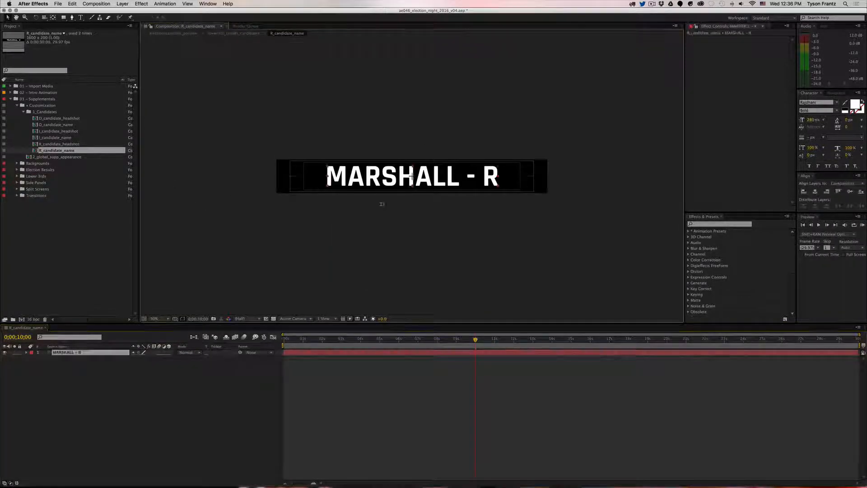
key("super+w")
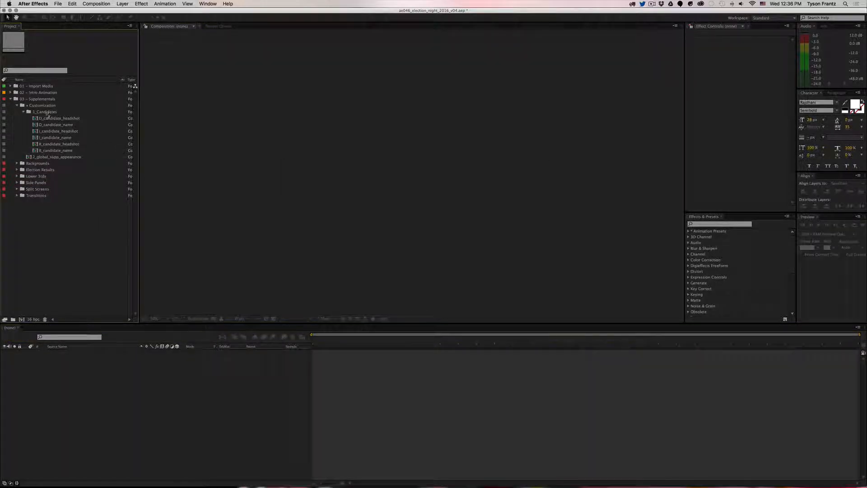
Step: Collapse the 1_Candidates folder and open the 2_global_supp_appearance comp
left_click(45, 111)
left_click(24, 112)
double_click(50, 118)
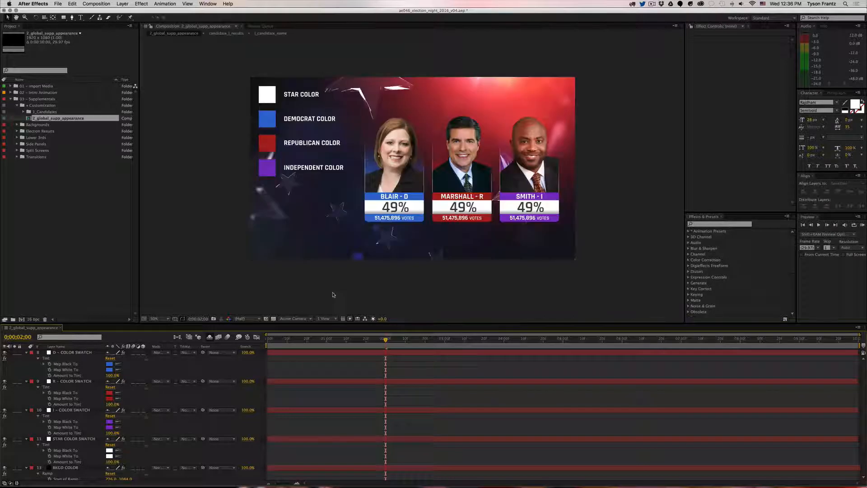
Step: Select BKGD COLOR and try a blue Ramp Start Color, then undo it
left_click_drag(324, 325, 324, 295)
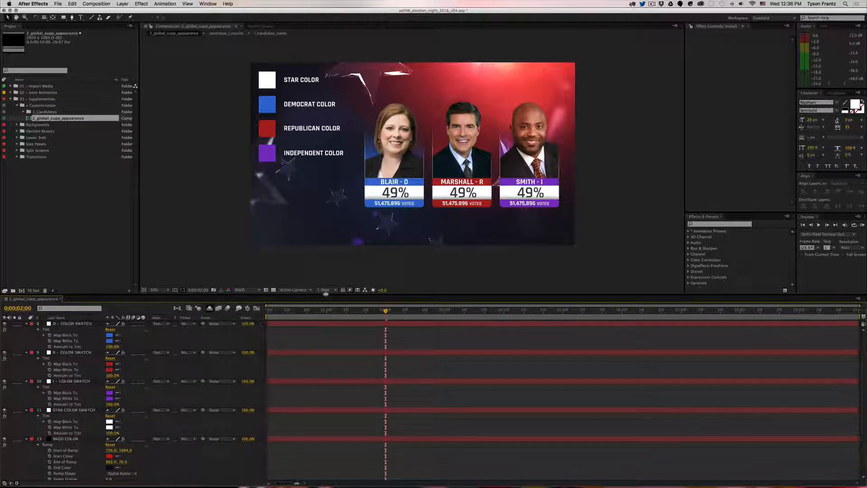
left_click(72, 439)
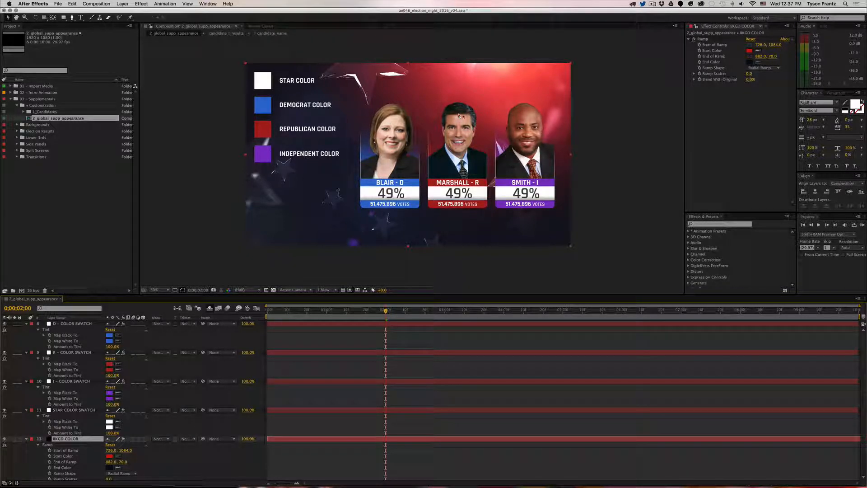
left_click(749, 50)
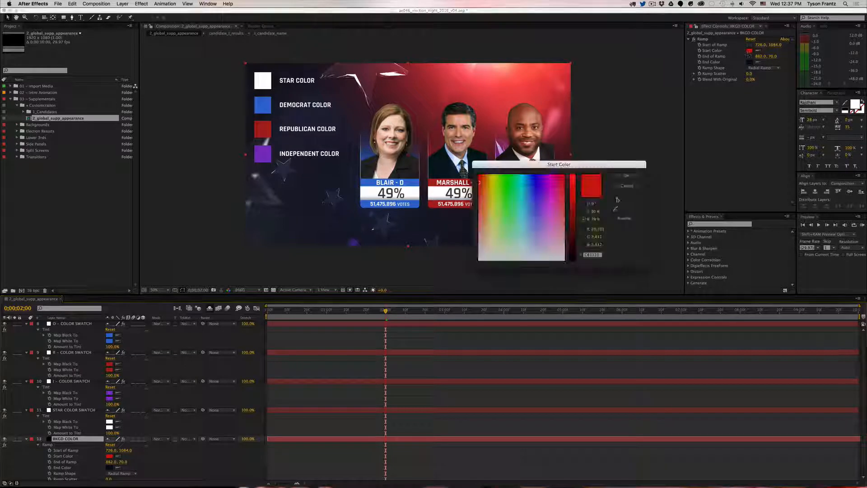
left_click_drag(528, 201, 533, 204)
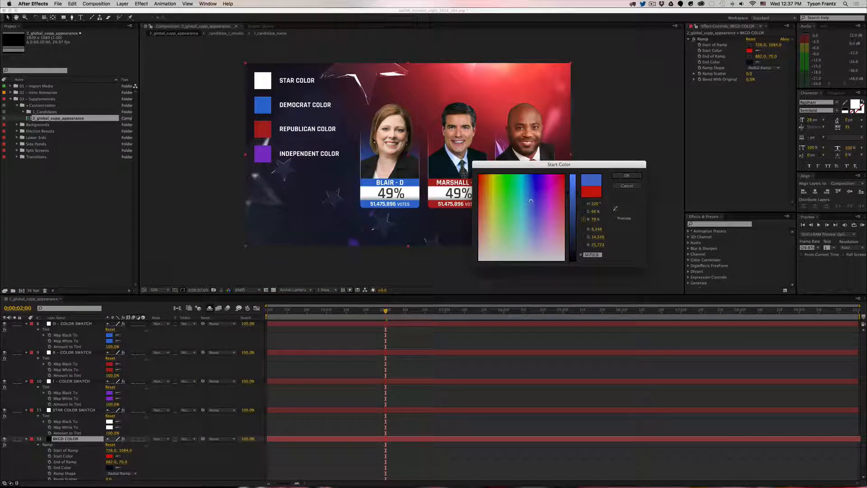
left_click(627, 175)
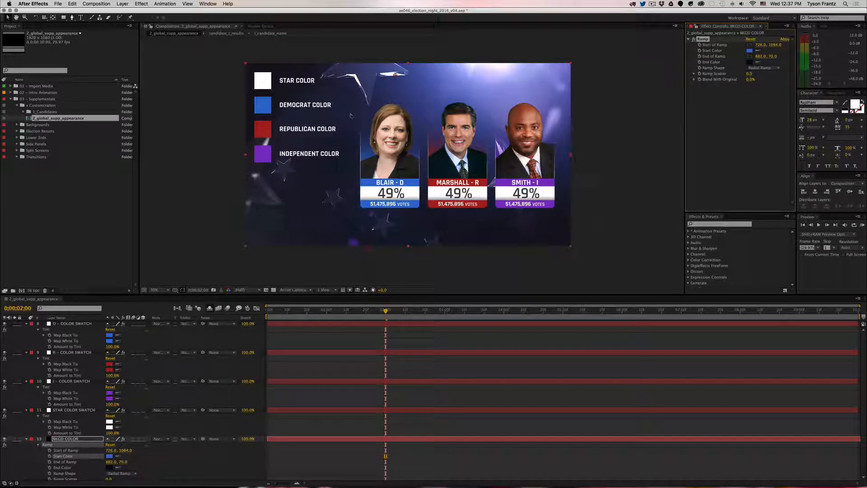
key("super+z")
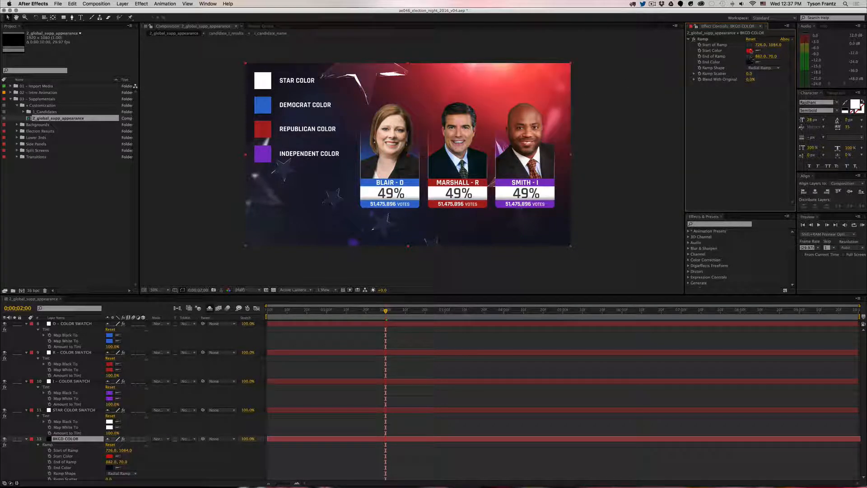
Step: Try a light grey start and near-black end colour, then revert to red-to-navy
left_click(749, 50)
left_click(550, 258)
left_click(627, 176)
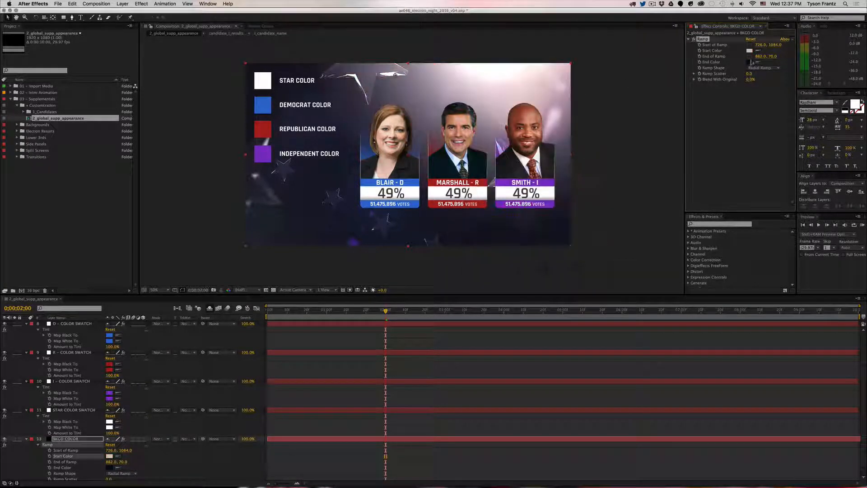
left_click(749, 62)
left_click_drag(559, 250, 558, 285)
key("Return")
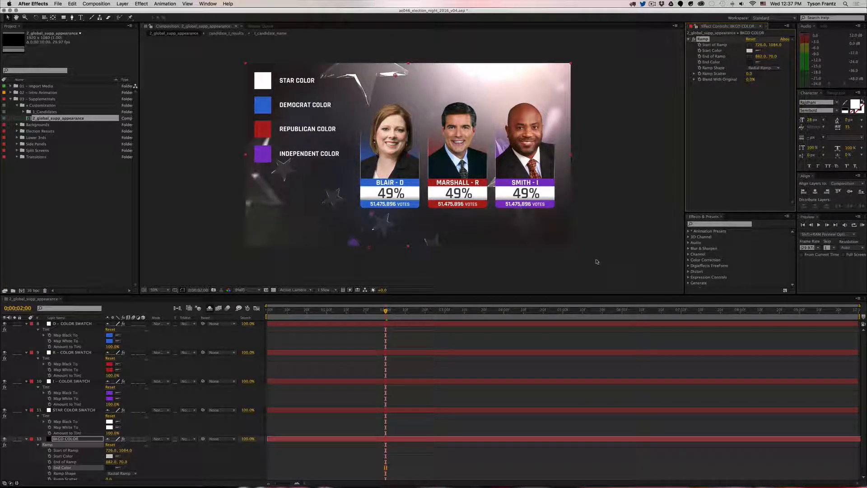
key("super+z")
key("super+z")
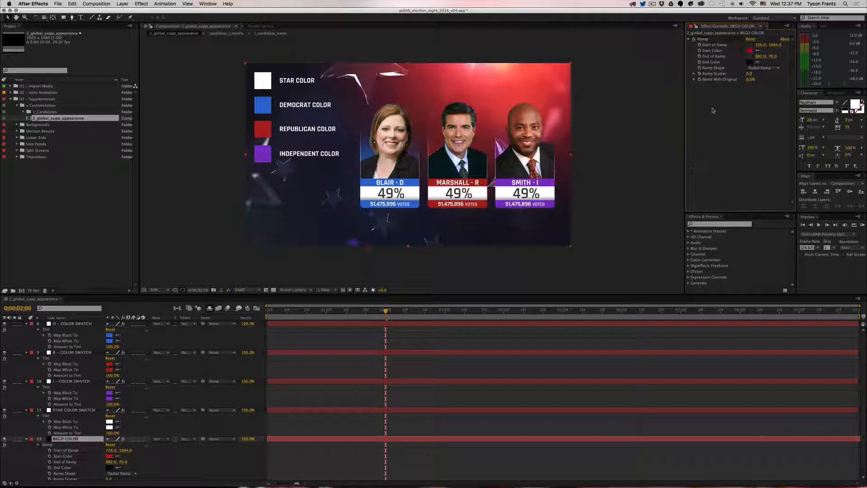
left_click(625, 123)
left_click_drag(625, 123, 617, 127)
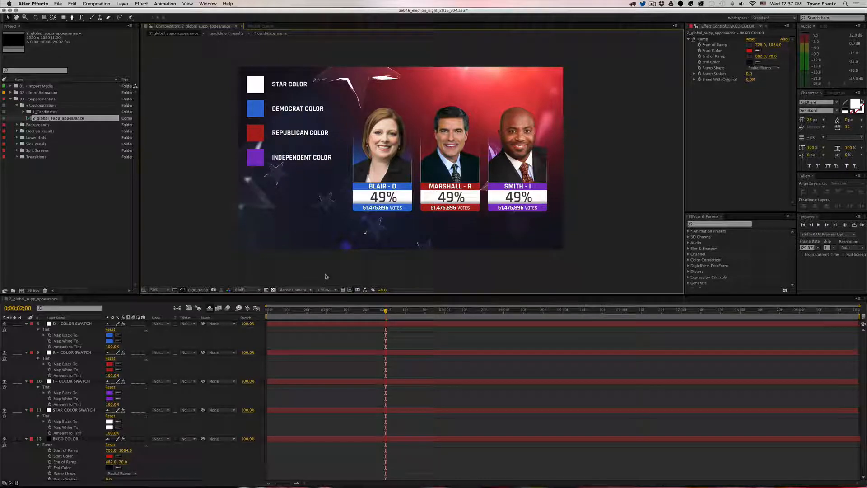
left_click_drag(309, 266, 310, 265)
left_click(72, 323)
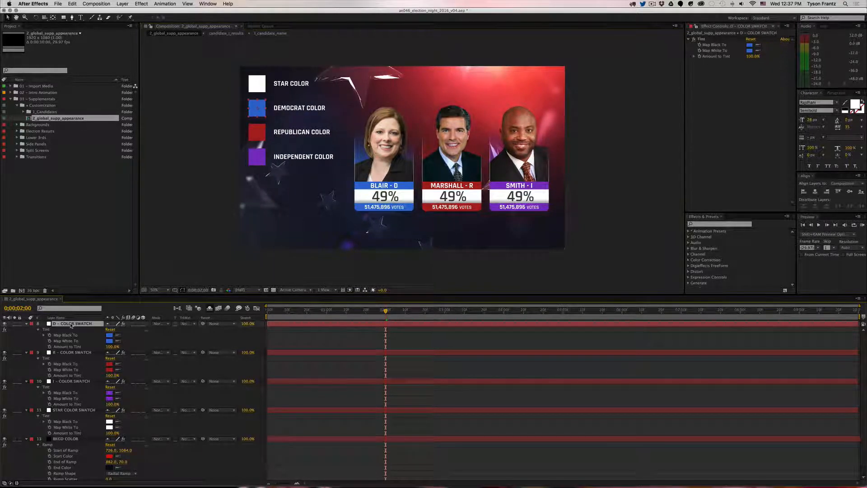
left_click(258, 86)
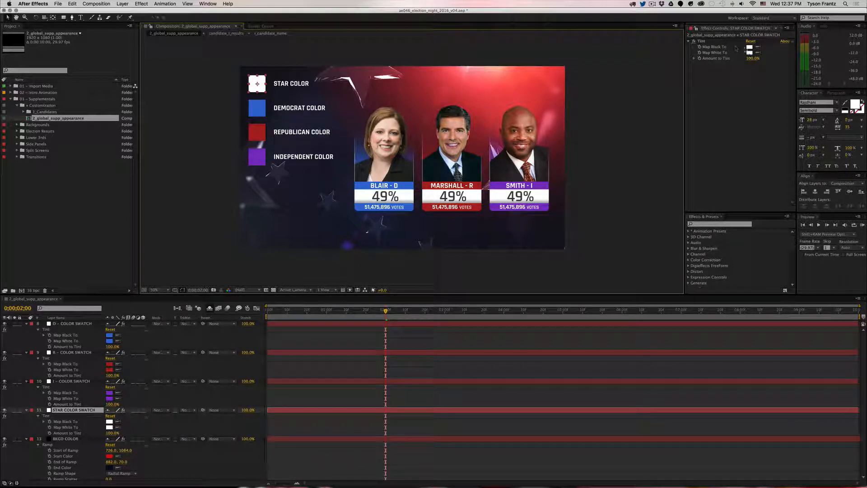
left_click(749, 52)
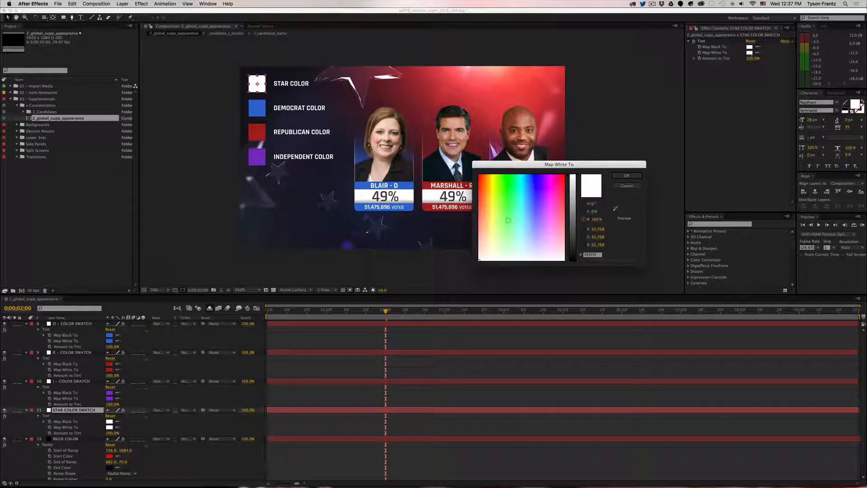
left_click(495, 192)
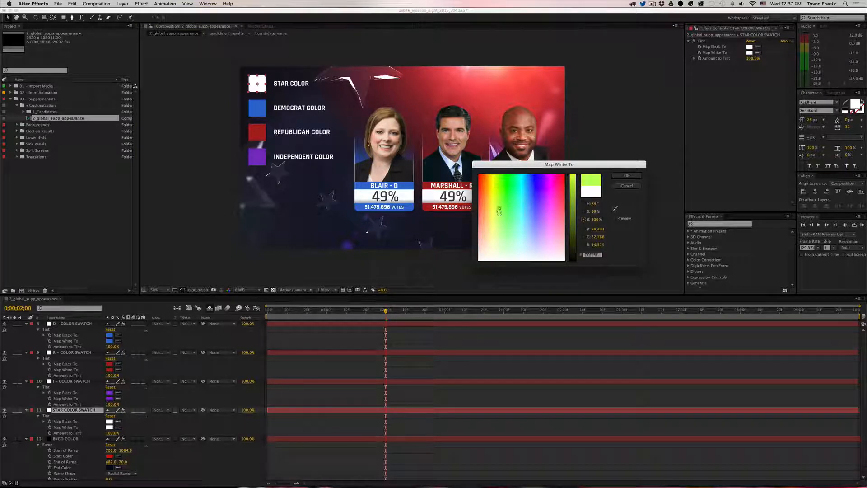
left_click(501, 181)
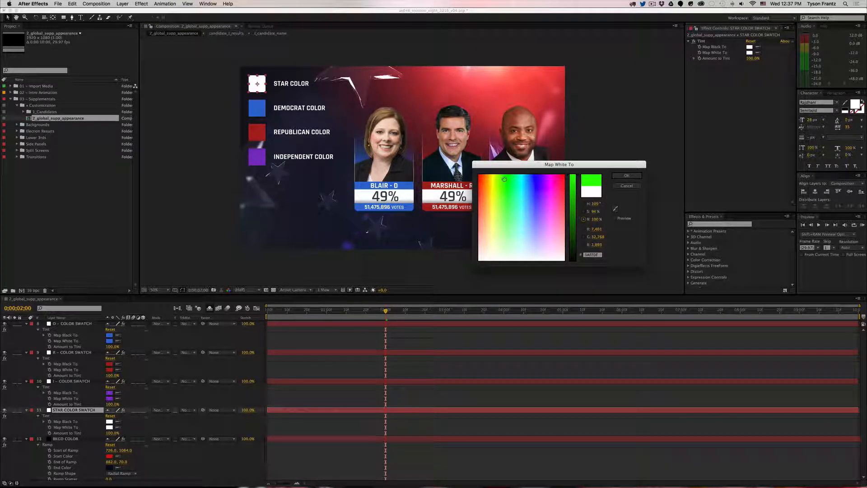
key("Return")
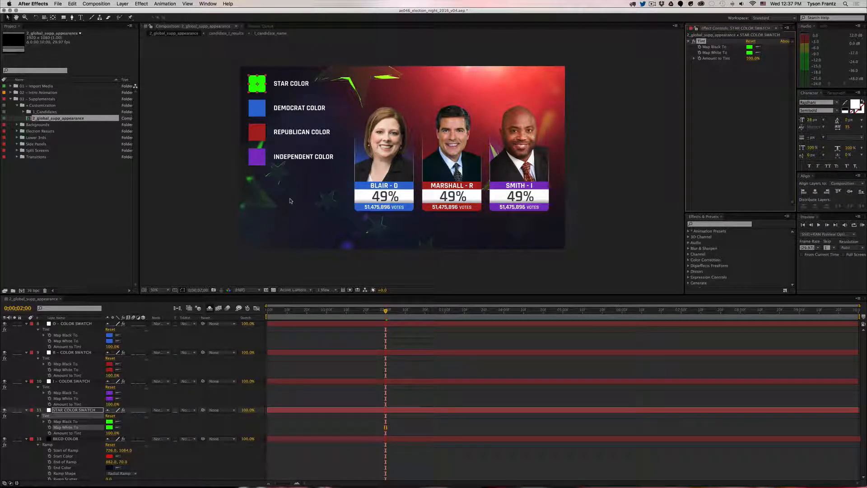
key("super+z")
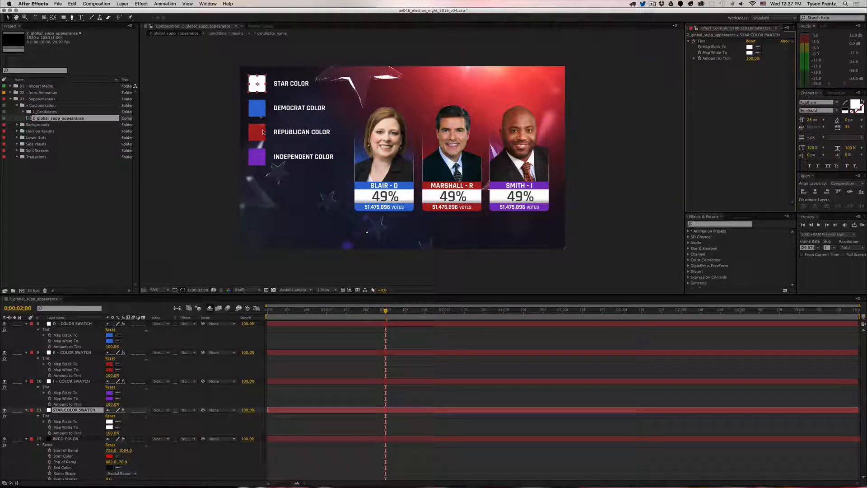
Step: Review the D, R and I colour swatch layers, ending on the Democrat swatch
left_click(259, 108)
left_click(259, 131)
left_click(259, 155)
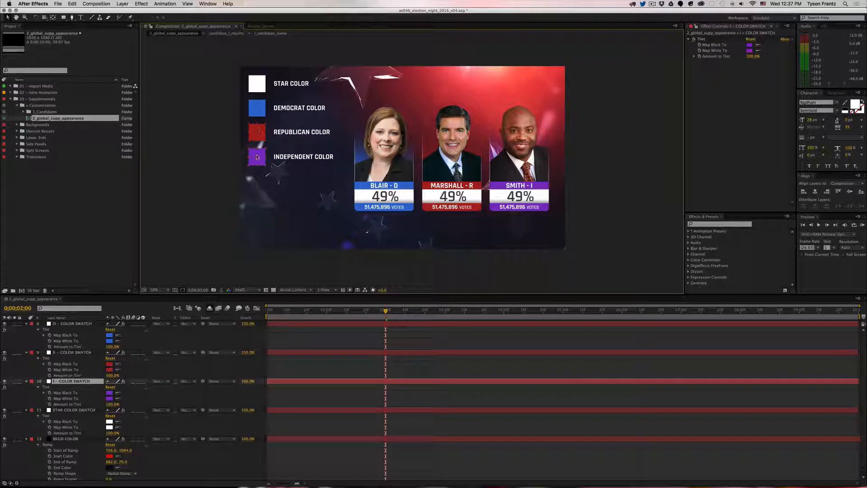
left_click(258, 131)
left_click(257, 110)
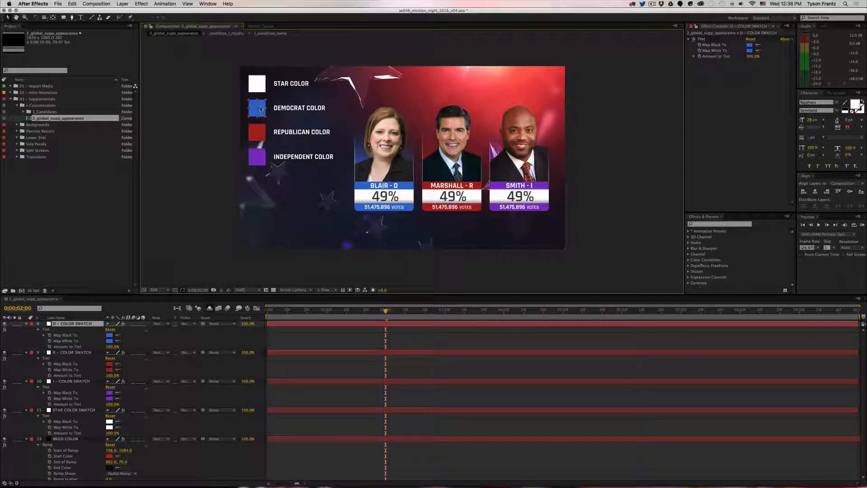
left_click(258, 129)
left_click(255, 163)
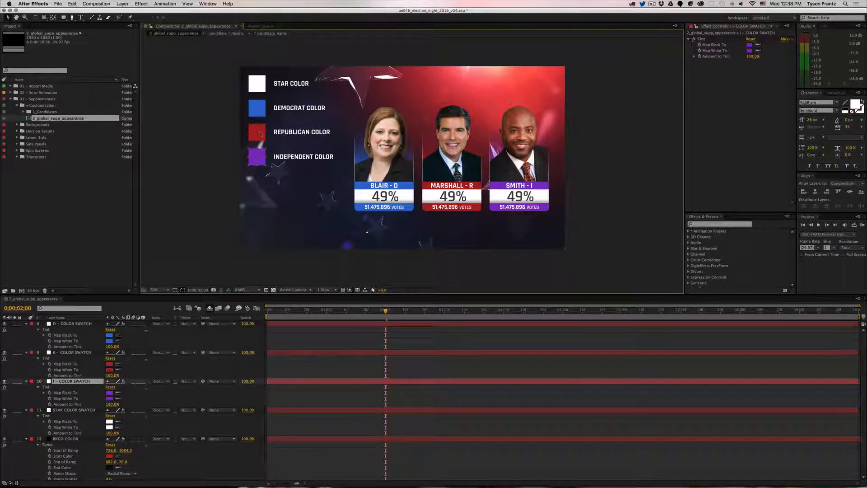
left_click(261, 134)
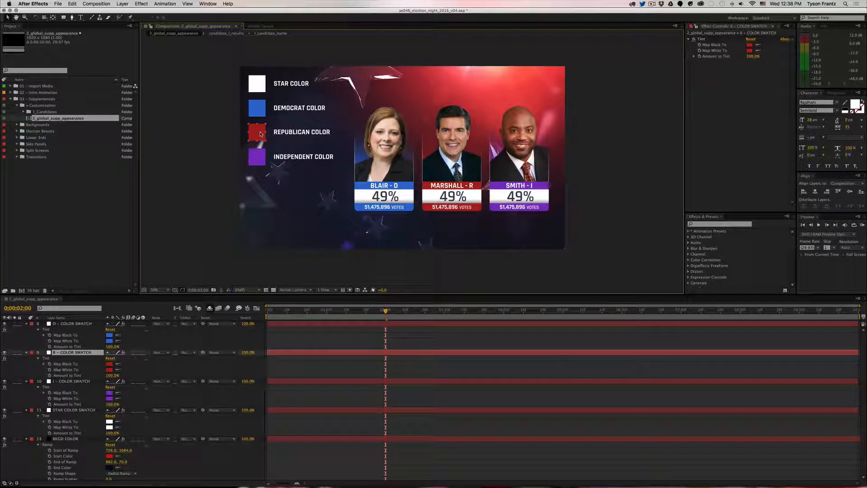
left_click(265, 114)
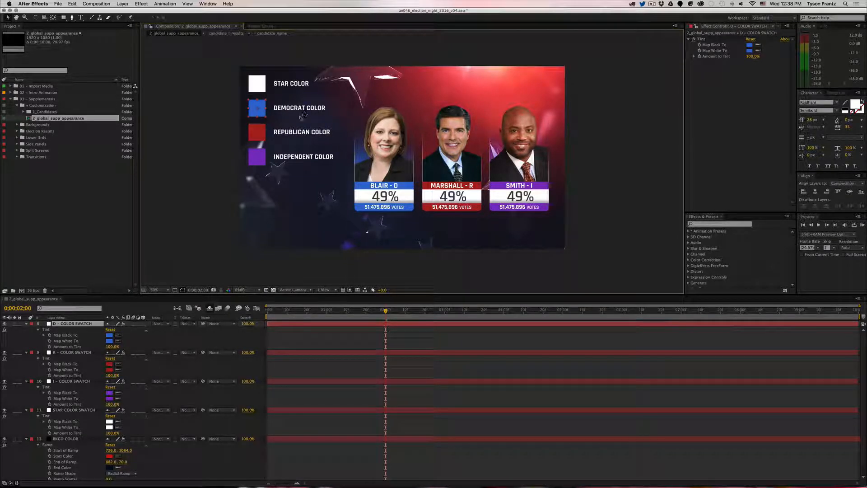
Step: Try a dark navy Democrat tint colour, then undo to the original blue
left_click(749, 50)
left_click(573, 218)
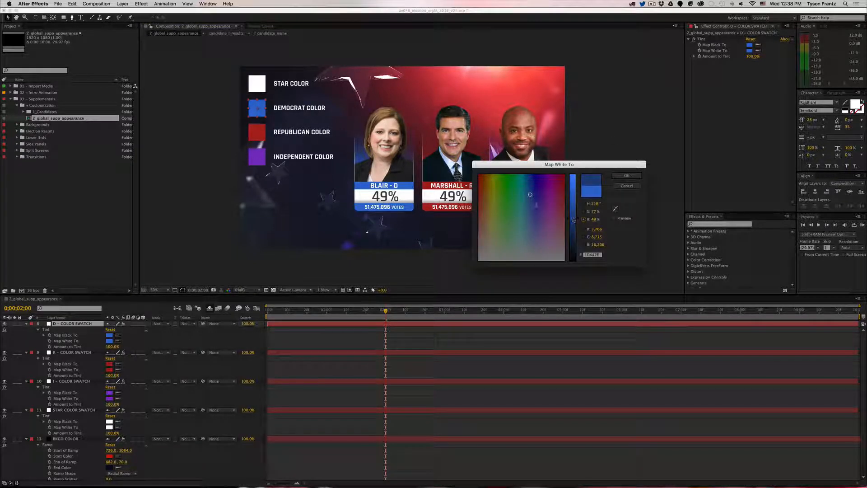
left_click(530, 187)
left_click(584, 211)
left_click(573, 174)
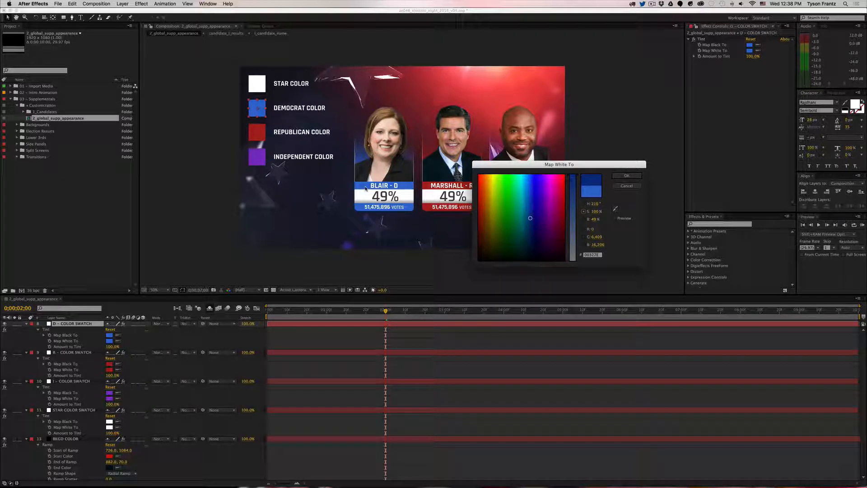
key("Return")
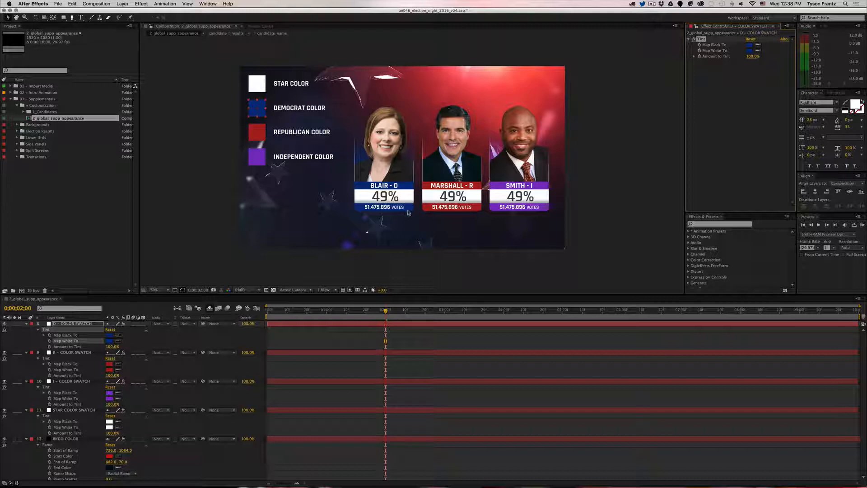
key("super+z")
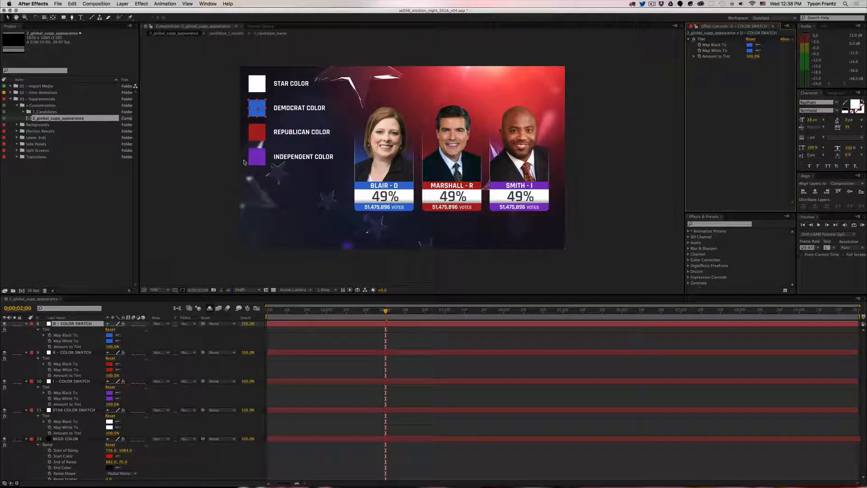
Step: Try a more saturated, darker Republican red tint, then undo it
left_click(257, 132)
left_click(749, 50)
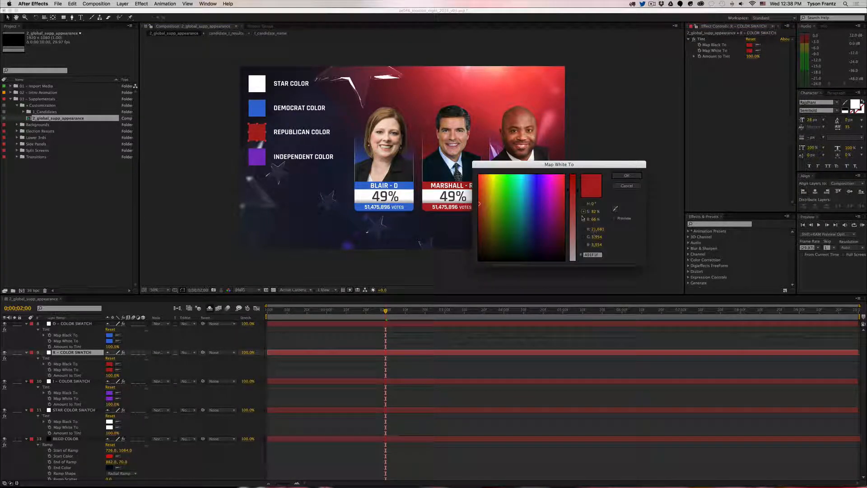
left_click_drag(573, 190, 630, 166)
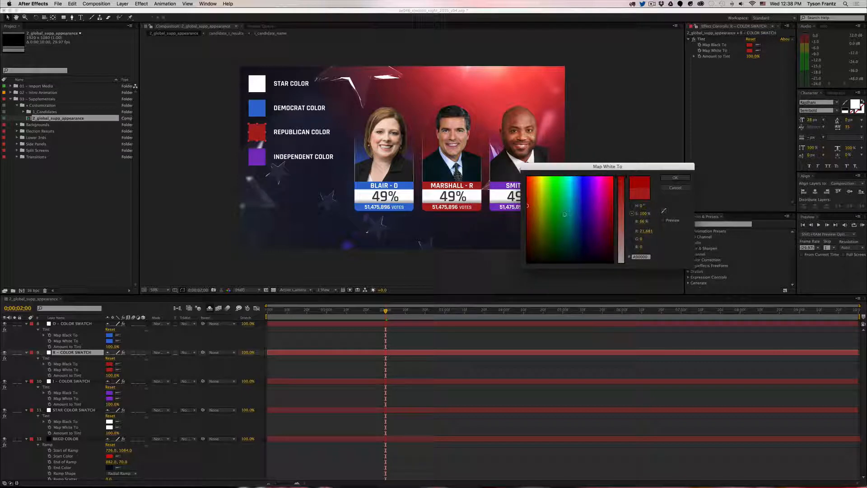
left_click(631, 220)
left_click_drag(622, 209, 619, 221)
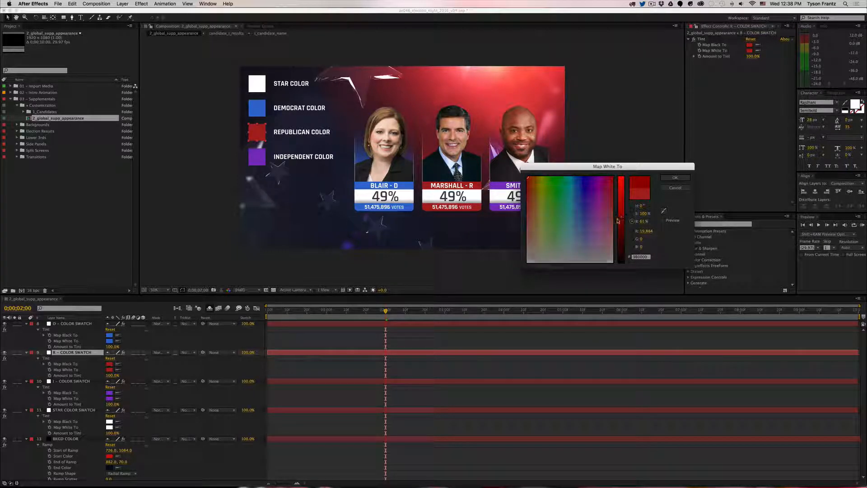
key("Return")
key("super+z")
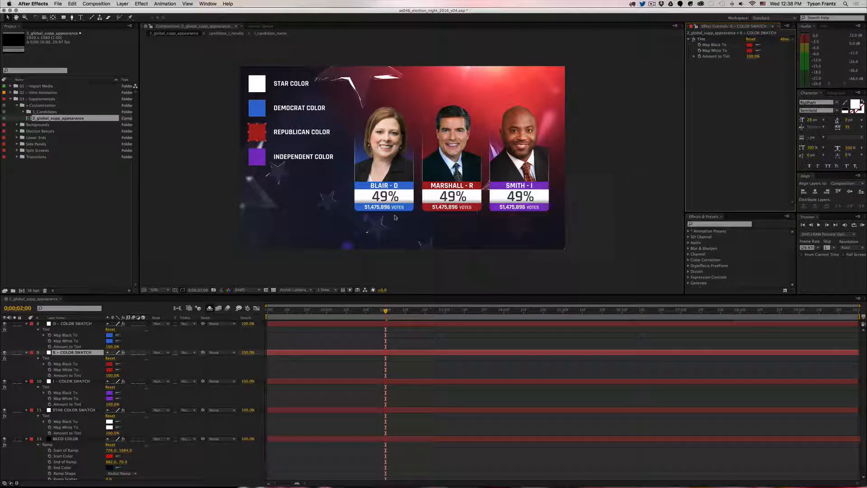
Step: Close the 2_global_supp_appearance comp
left_click(206, 203)
left_click_drag(293, 130, 280, 130)
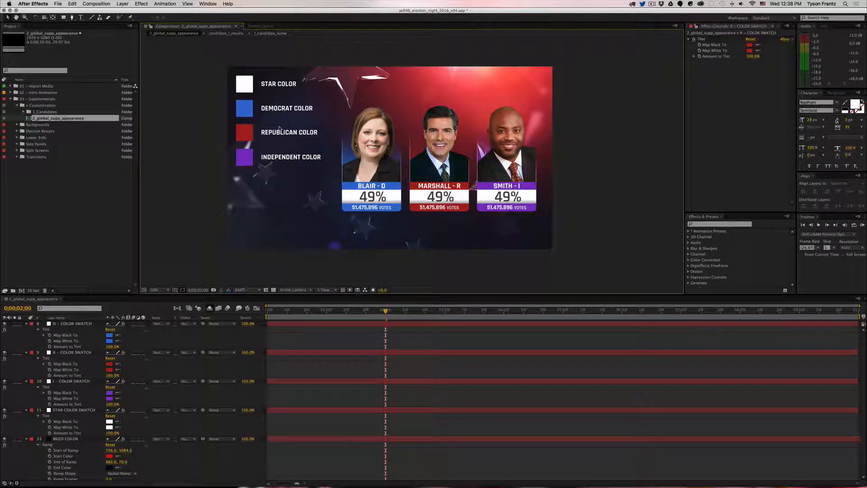
left_click_drag(399, 193, 397, 193)
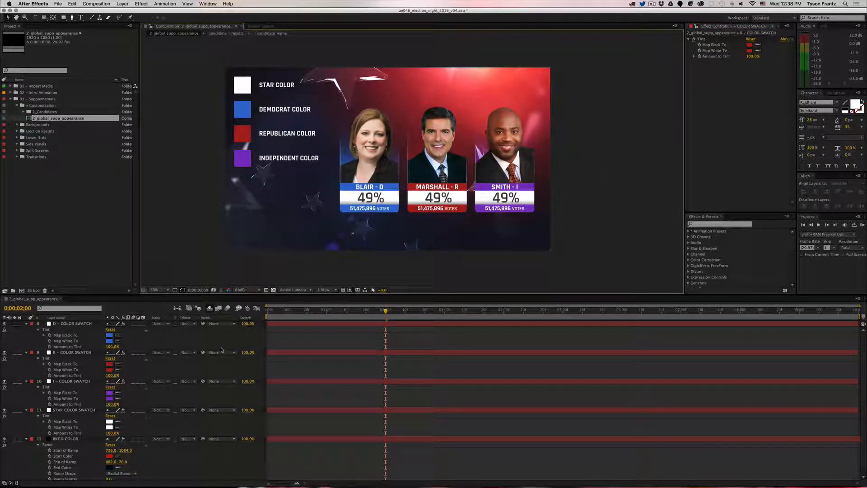
left_click(121, 312)
key("super+w")
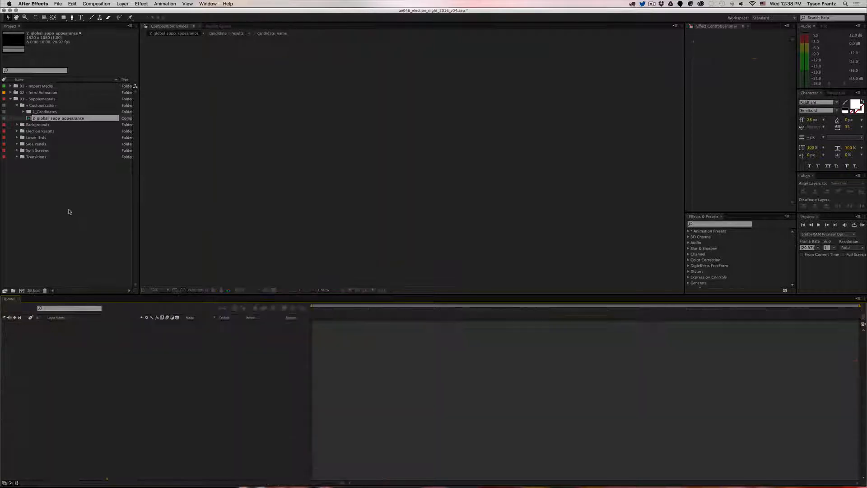
left_click(70, 212)
left_click(17, 105)
left_click(32, 113)
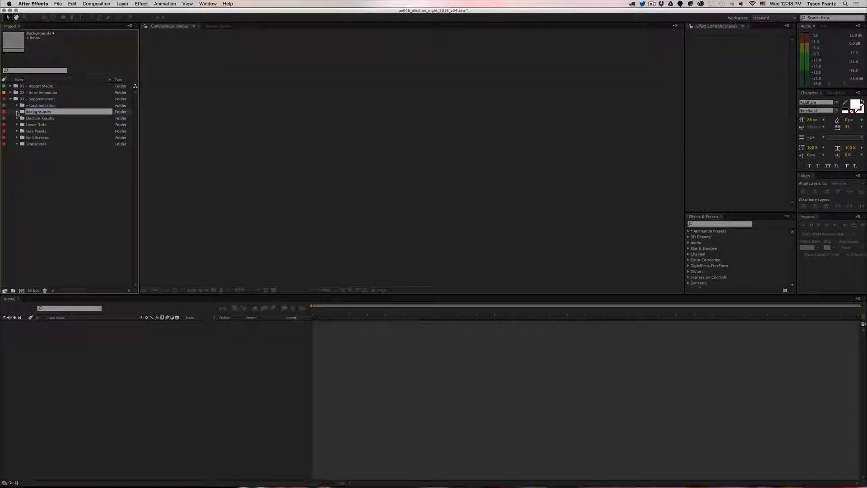
left_click(16, 111)
left_click(74, 234)
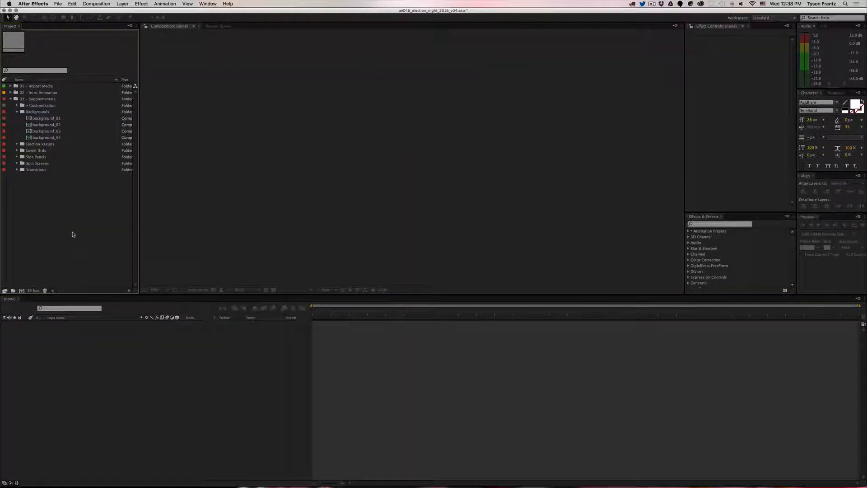
double_click(46, 119)
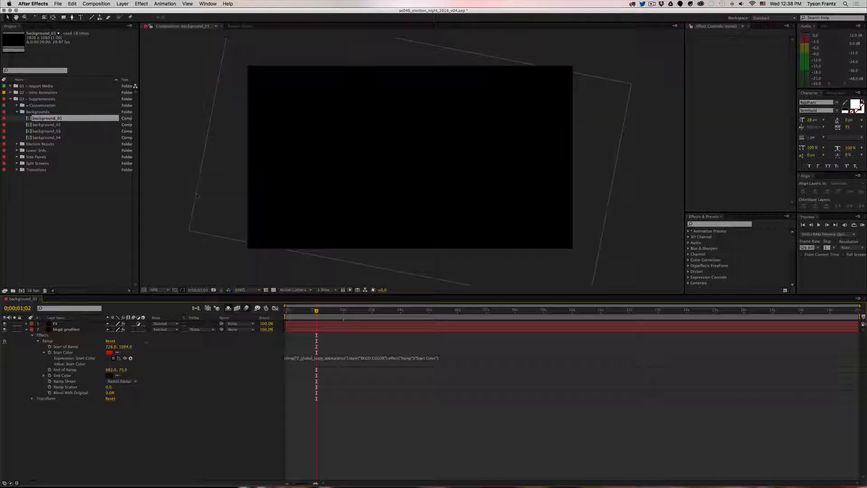
left_click(26, 330)
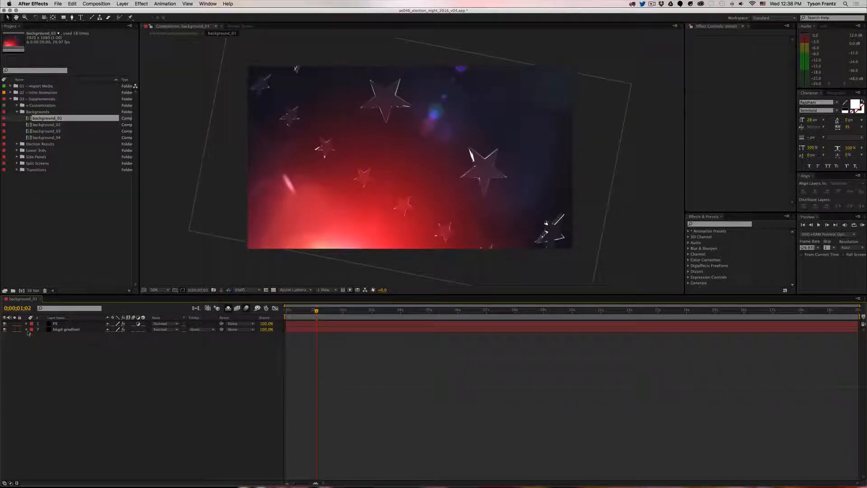
key("super+w")
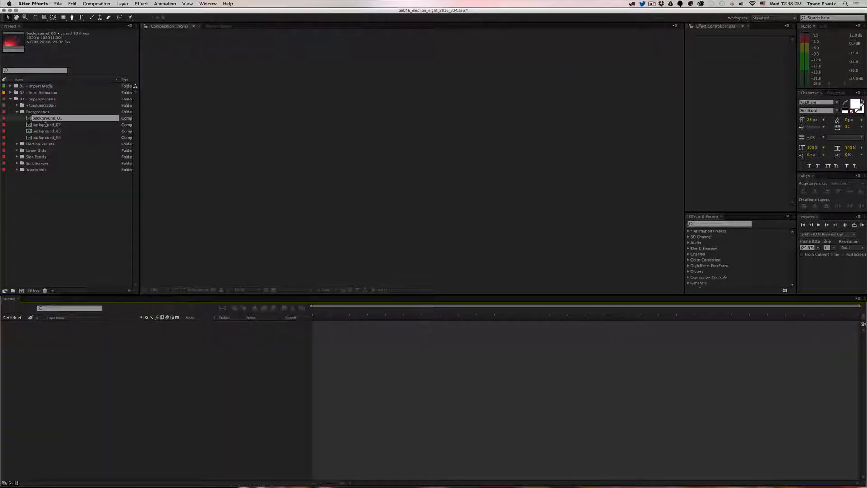
double_click(45, 124)
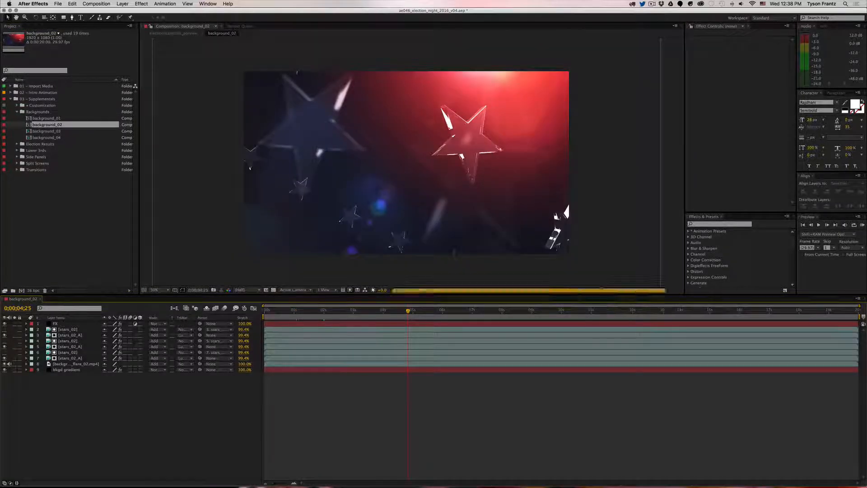
key("super+w")
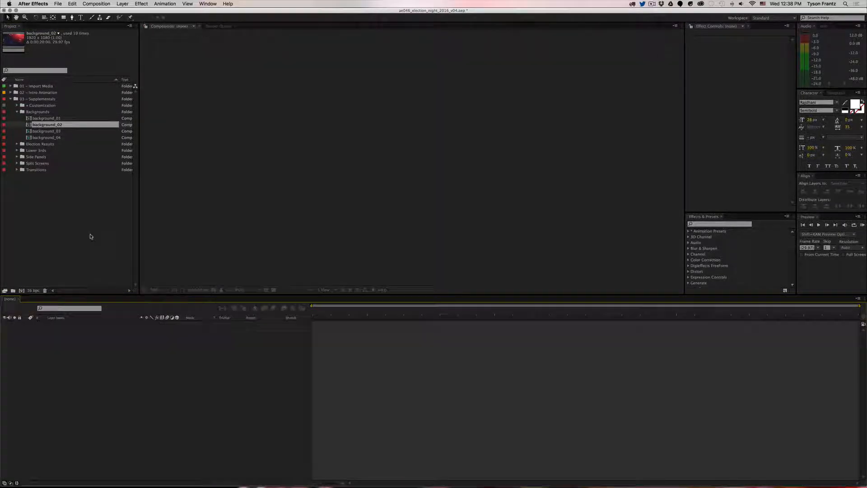
double_click(47, 132)
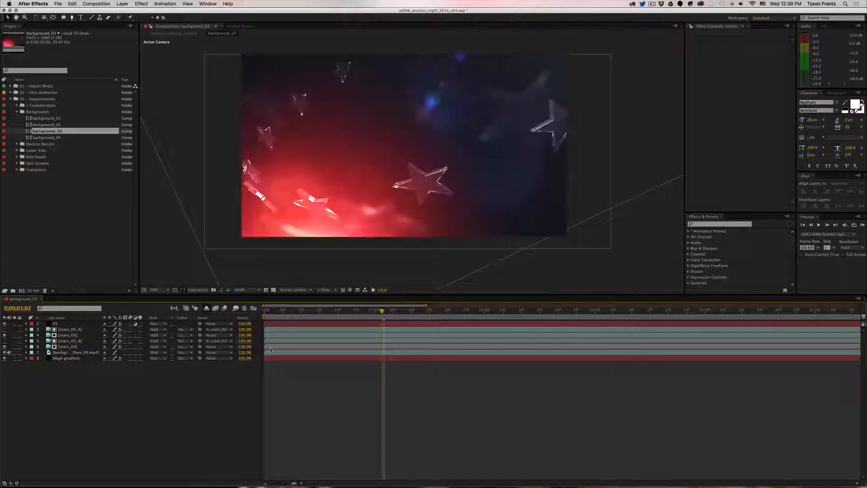
key("super+w")
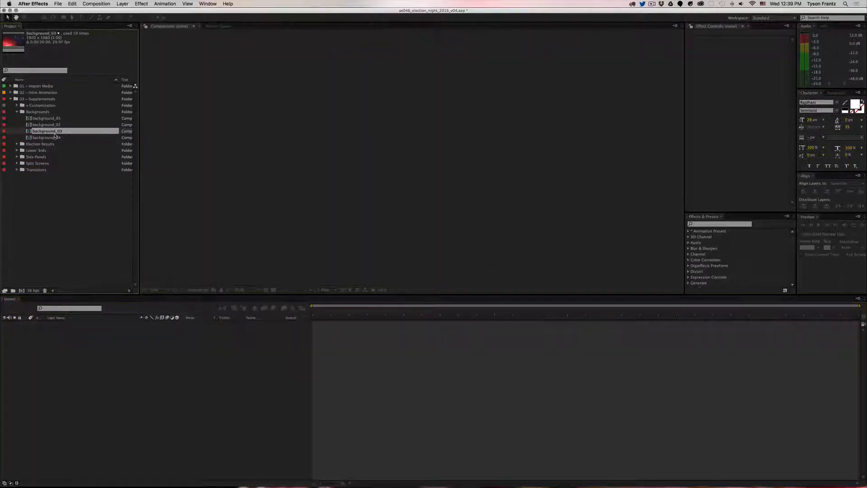
double_click(49, 137)
key("super+w")
left_click(16, 111)
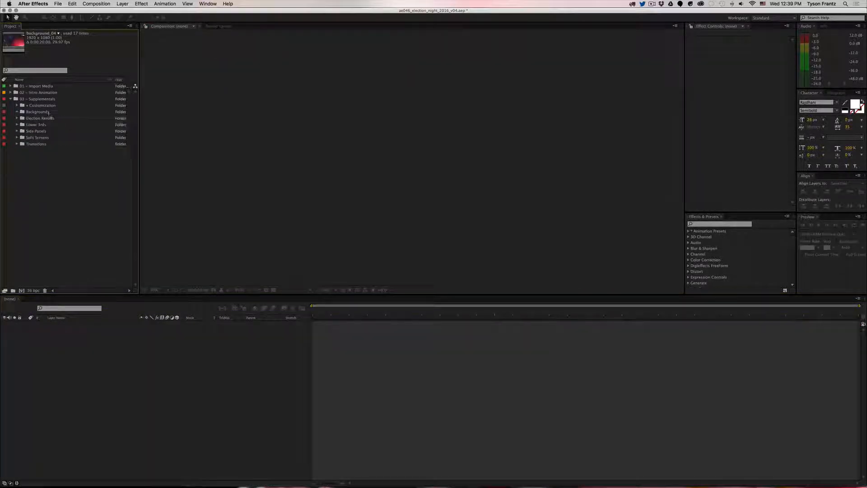
Step: Expand the Lower 3rds folder in the Project panel
left_click(47, 118)
left_click(15, 119)
left_click(17, 118)
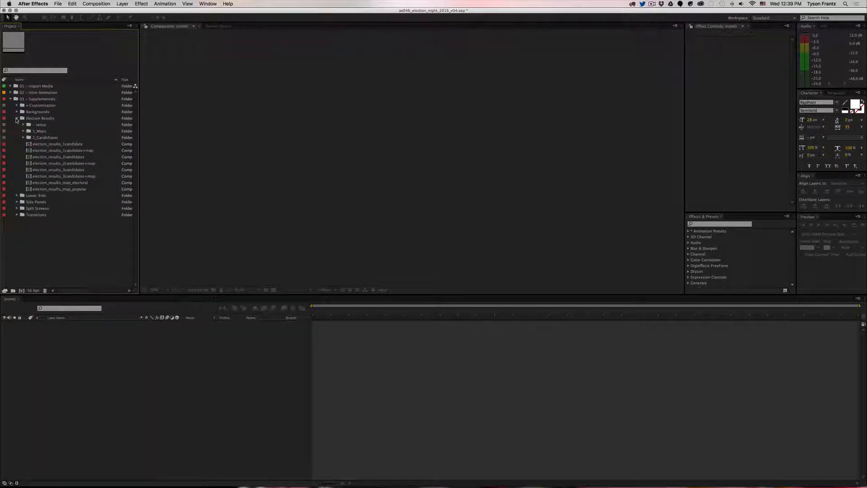
left_click(16, 118)
left_click(45, 124)
left_click(45, 119)
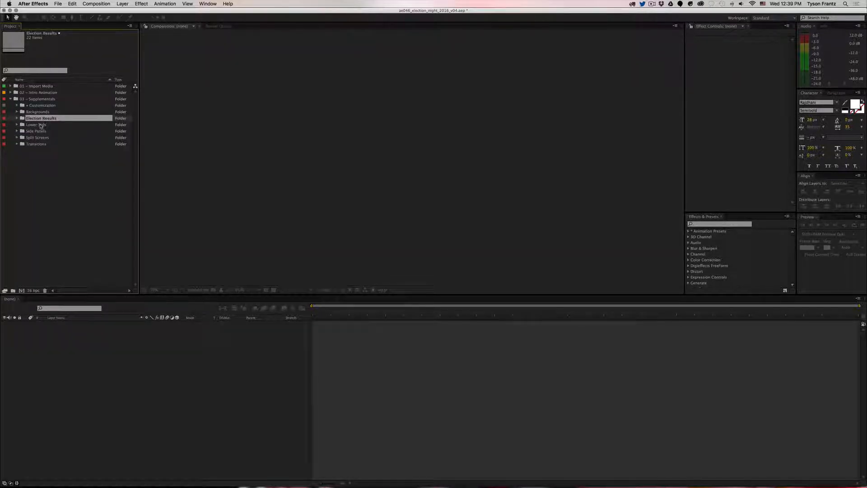
left_click(41, 126)
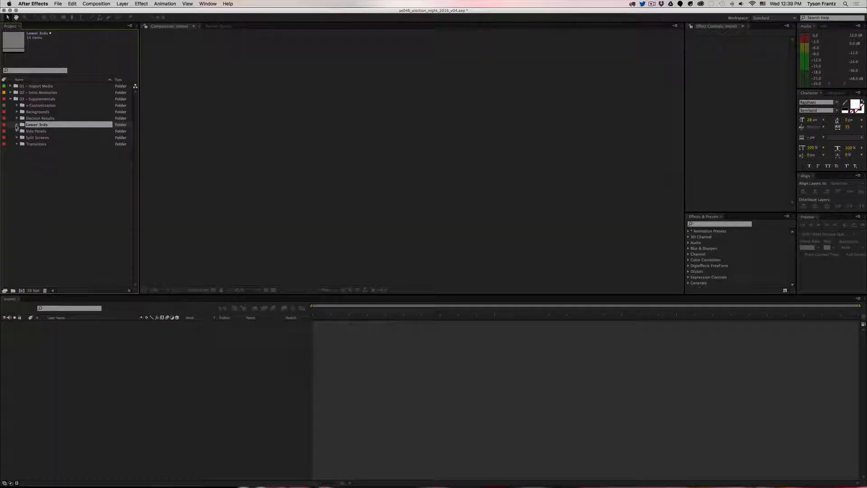
left_click(16, 124)
left_click(42, 137)
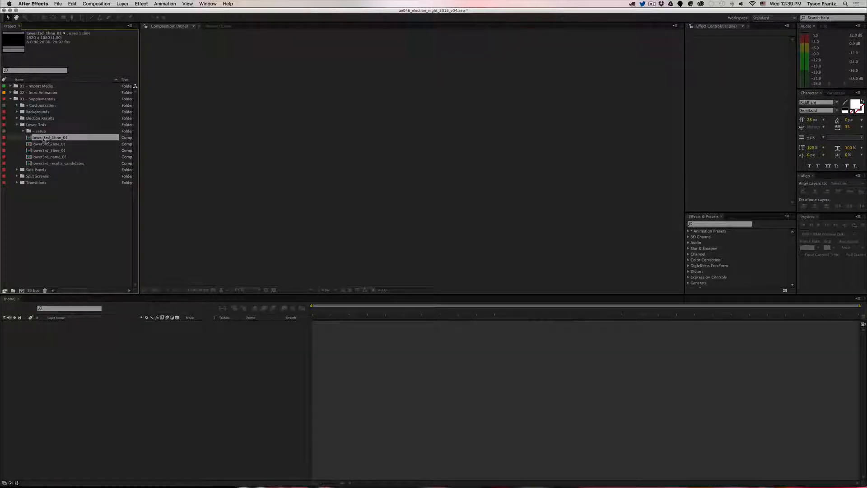
left_click(47, 143)
left_click(49, 151)
left_click(49, 157)
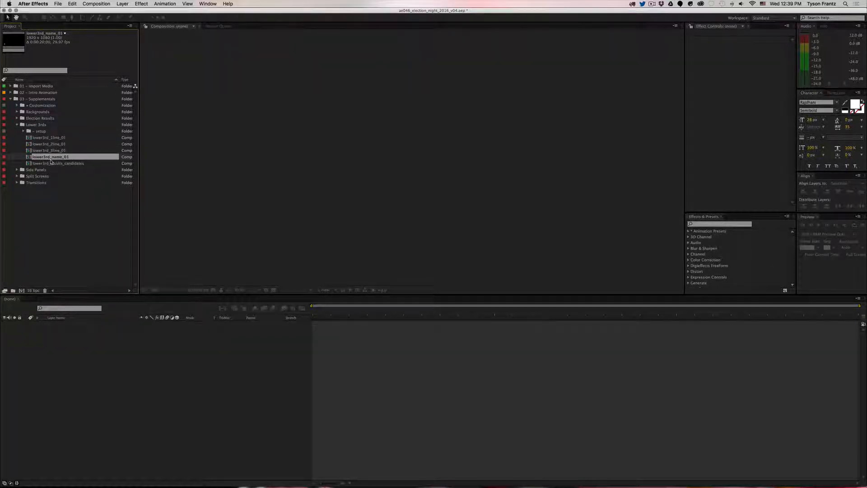
left_click(51, 163)
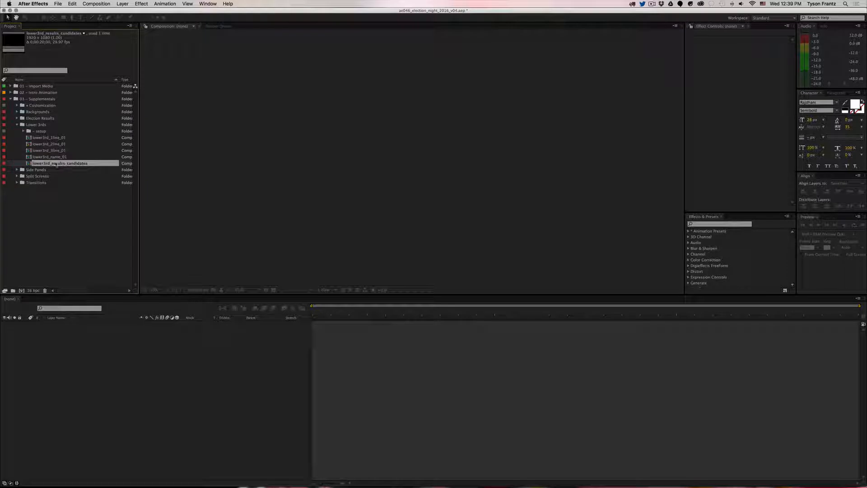
double_click(50, 138)
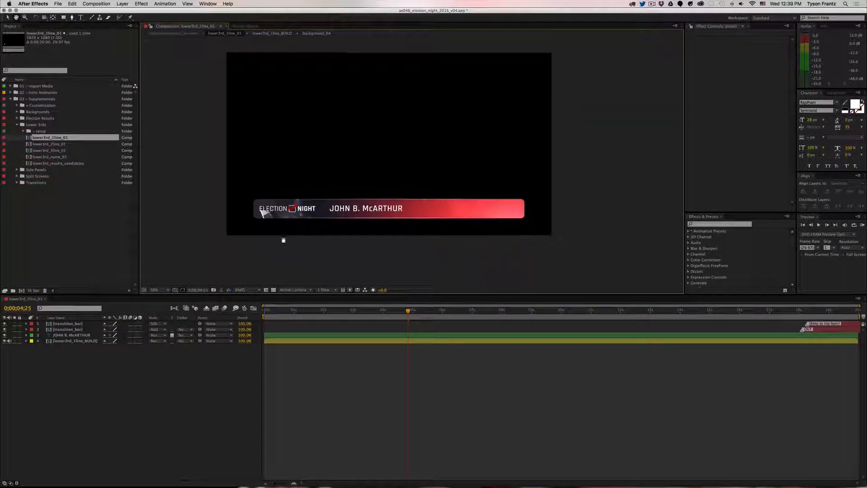
left_click(363, 209)
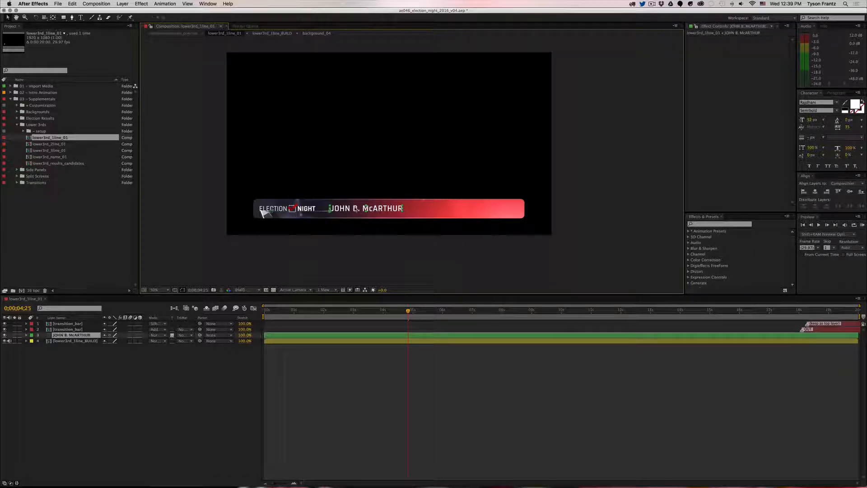
Step: Try the text CHANGE NAME, revert to JOHN B. McARTHUR, and select lower3rd_1line_BUILD
double_click(366, 208)
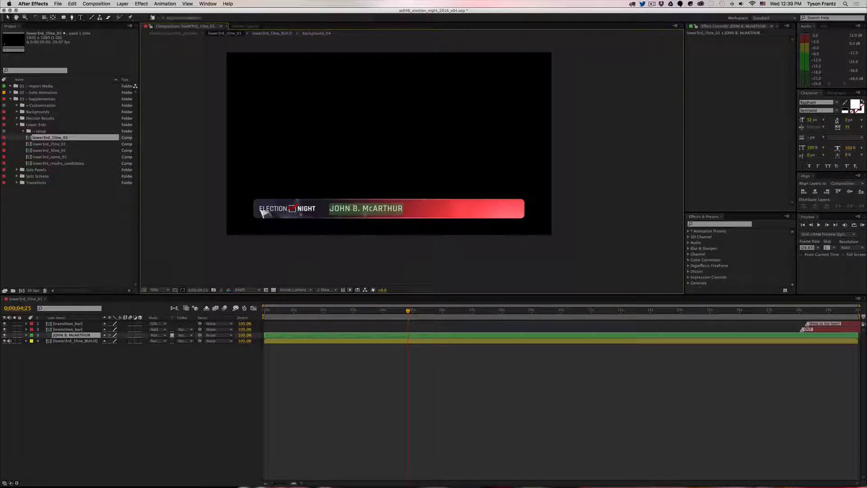
type("CHange")
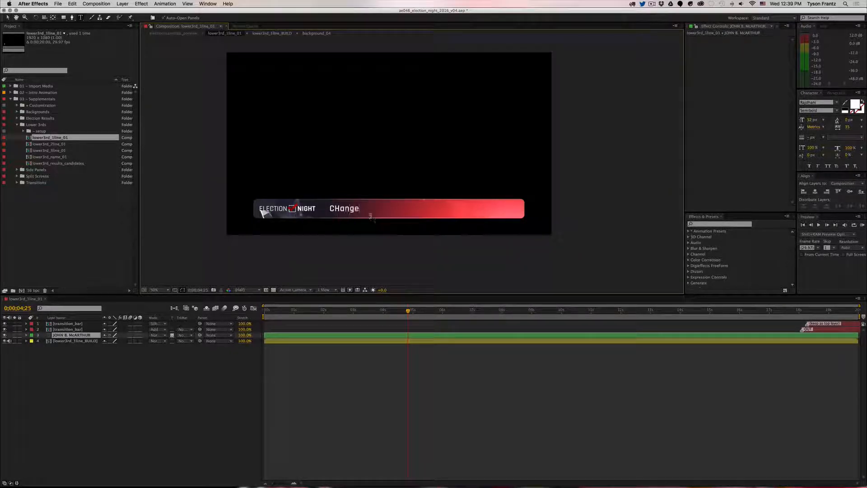
key("BackSpace")
key("BackSpace")
key("BackSpace")
type("AN")
key("BackSpace")
key("BackSpace")
key("BackSpace")
type("ANGE NAME")
left_click(363, 401)
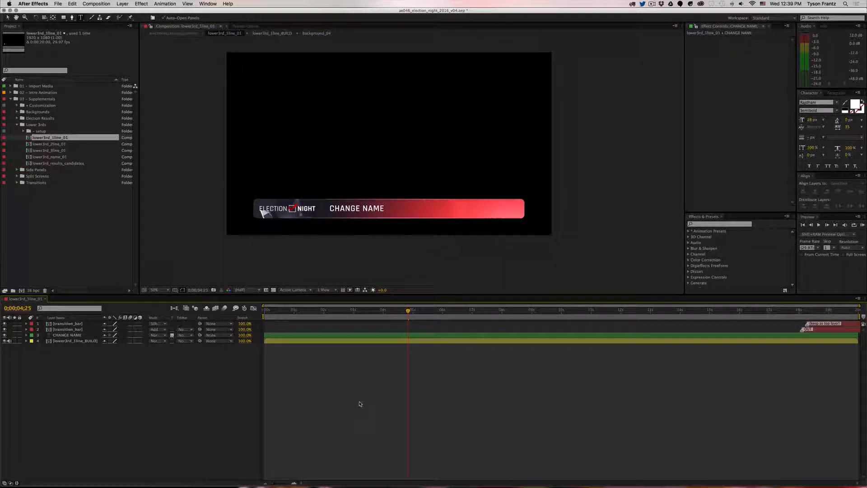
key("super+z")
left_click(355, 406)
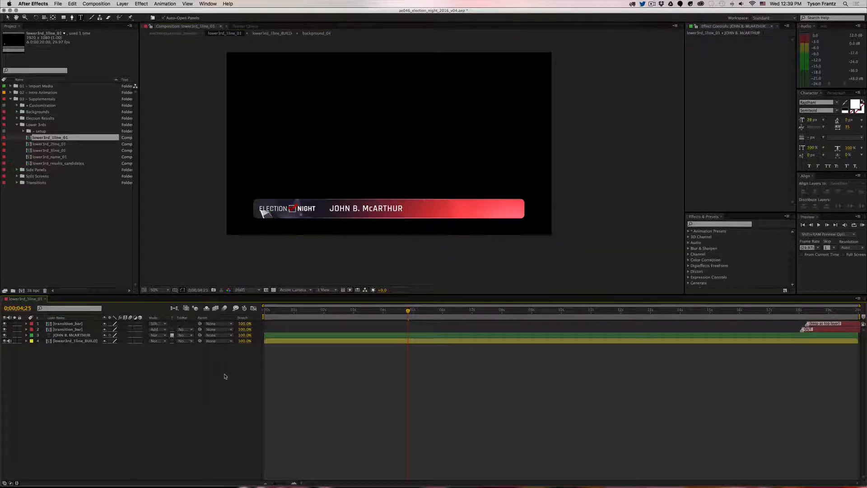
left_click(70, 341)
double_click(70, 342)
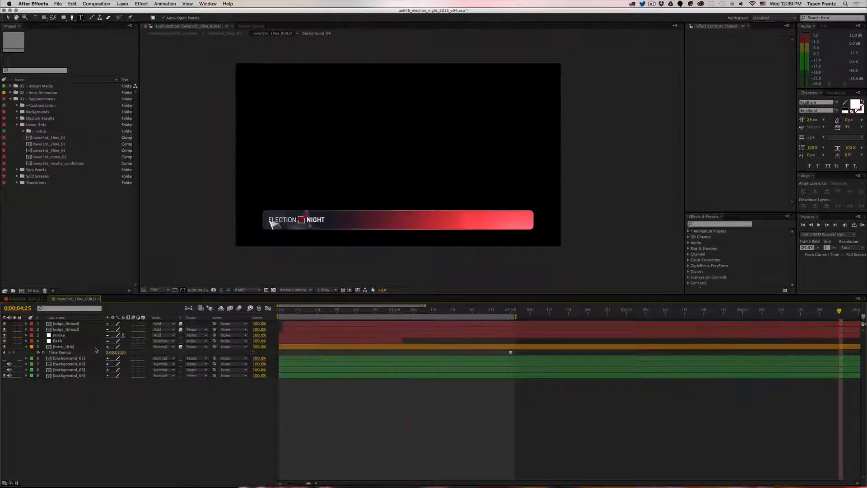
left_click(66, 358)
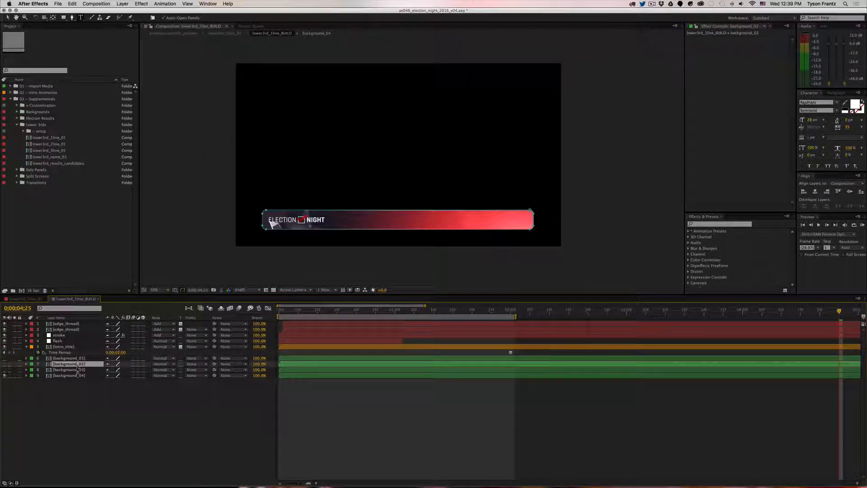
left_click(68, 375)
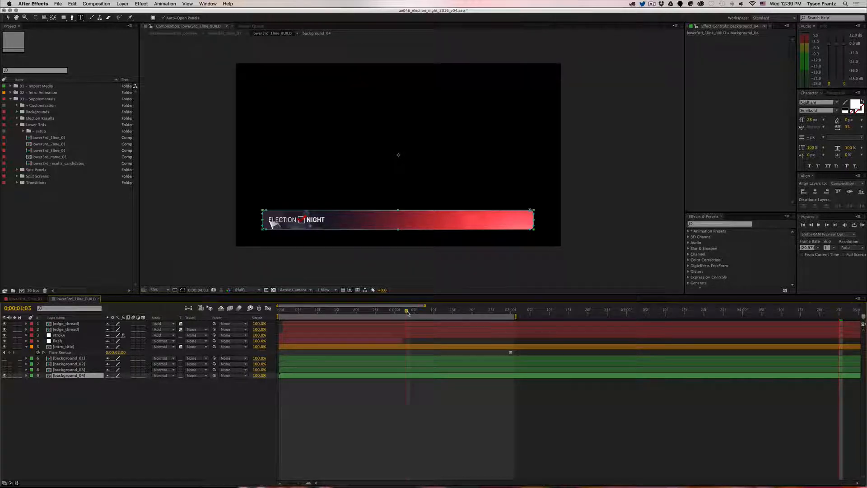
left_click(591, 311)
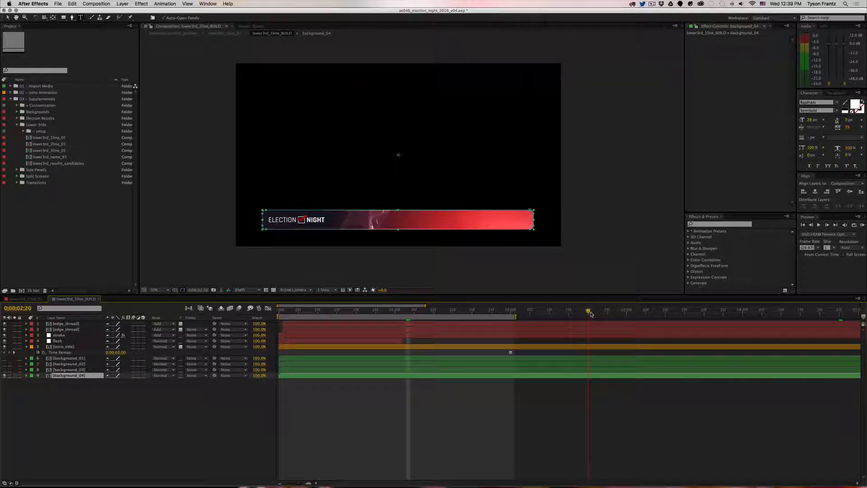
left_click(5, 376)
left_click(4, 369)
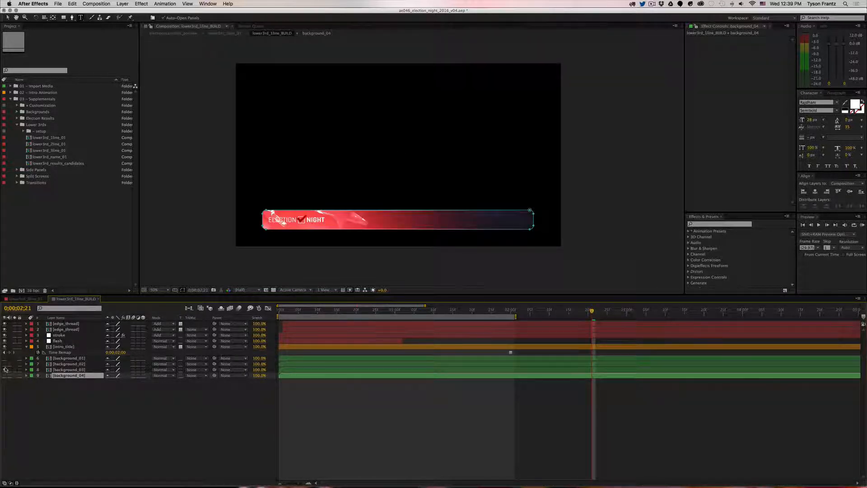
left_click(4, 369)
left_click(4, 364)
left_click(4, 363)
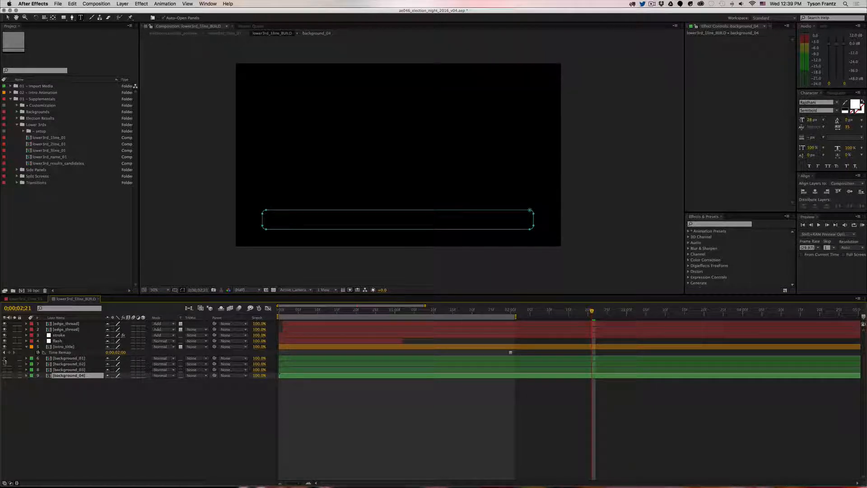
left_click(5, 358)
left_click(5, 358)
left_click(5, 375)
left_click(228, 418)
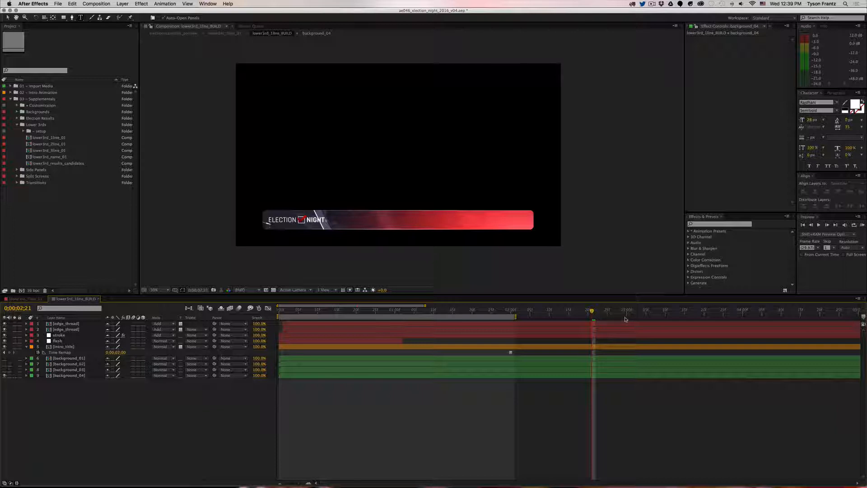
left_click(642, 311)
left_click(98, 299)
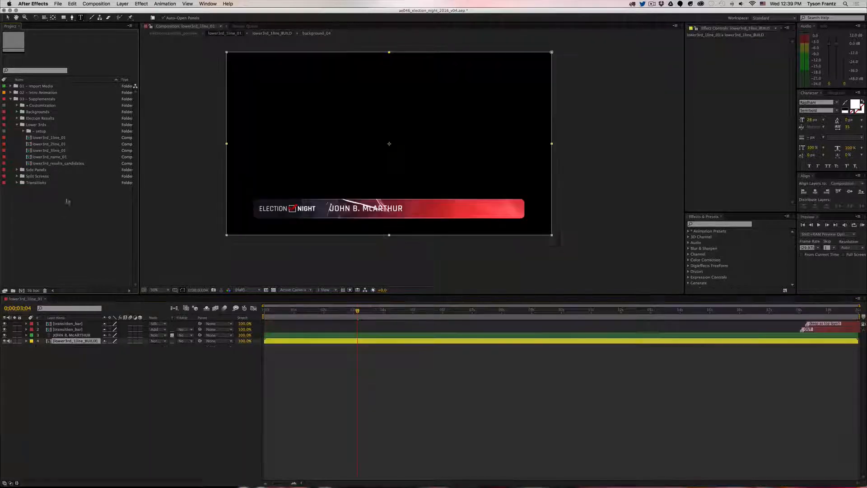
Step: Review lower3rd_2line_01 at 0;00;05;20, checking its name and subtitle layers
double_click(49, 143)
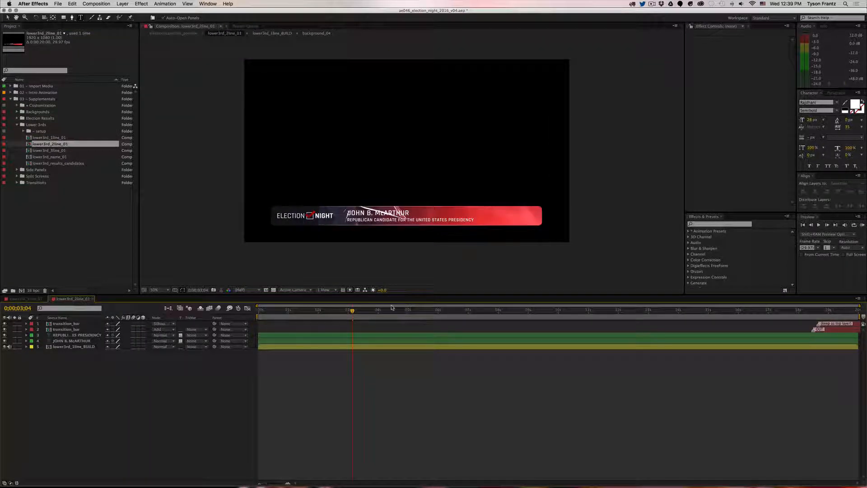
left_click(428, 310)
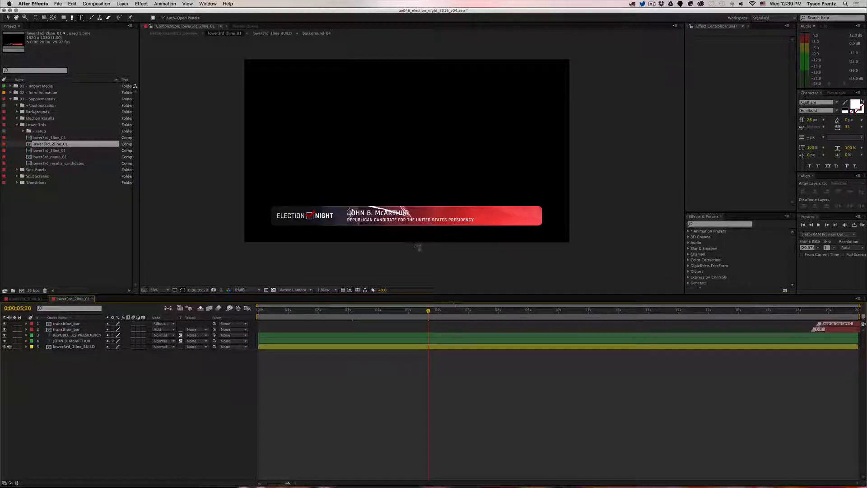
key("v")
left_click(384, 213)
left_click(397, 220)
left_click(482, 385)
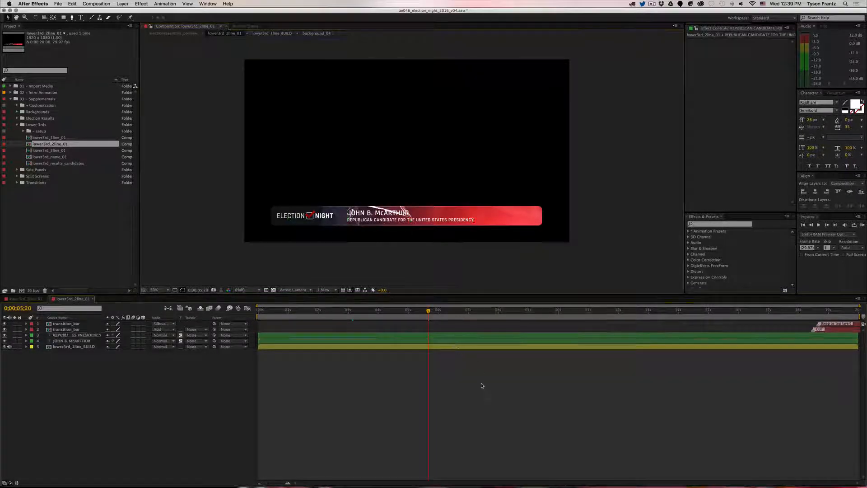
left_click(77, 335)
left_click(78, 340)
left_click(231, 400)
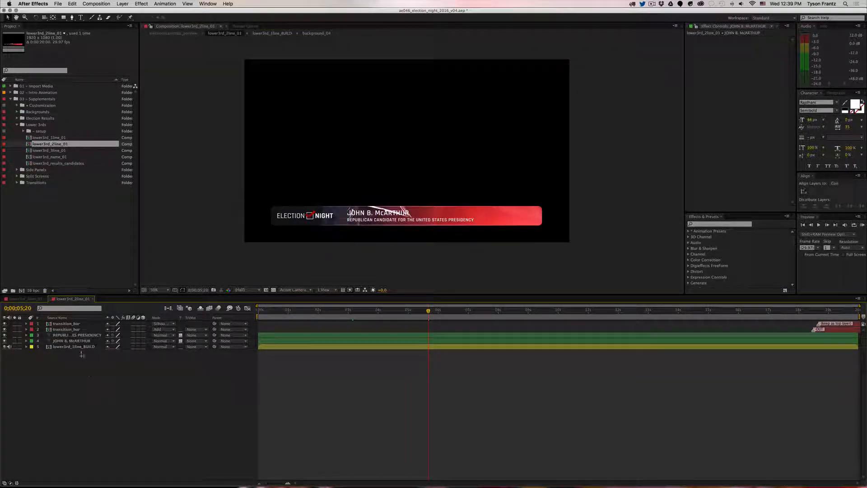
Step: In lower3rd_1line_BUILD, compare background_02 and keep background_04, then close it
double_click(81, 347)
left_click(5, 375)
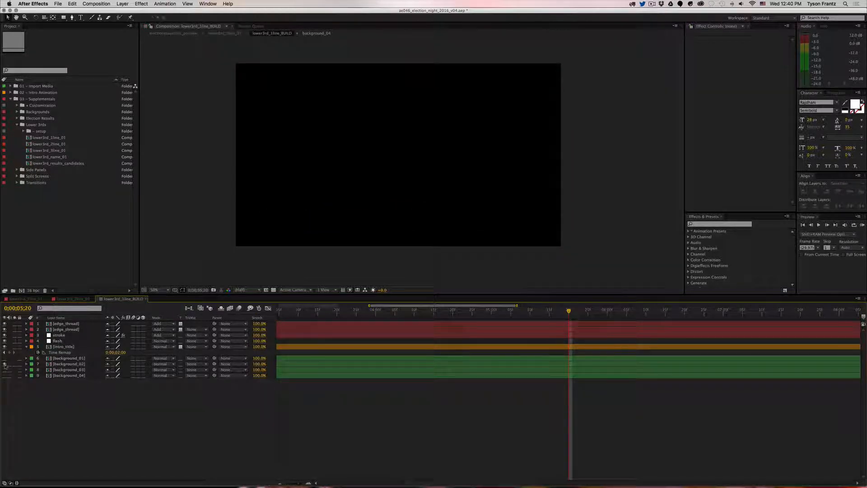
left_click(5, 364)
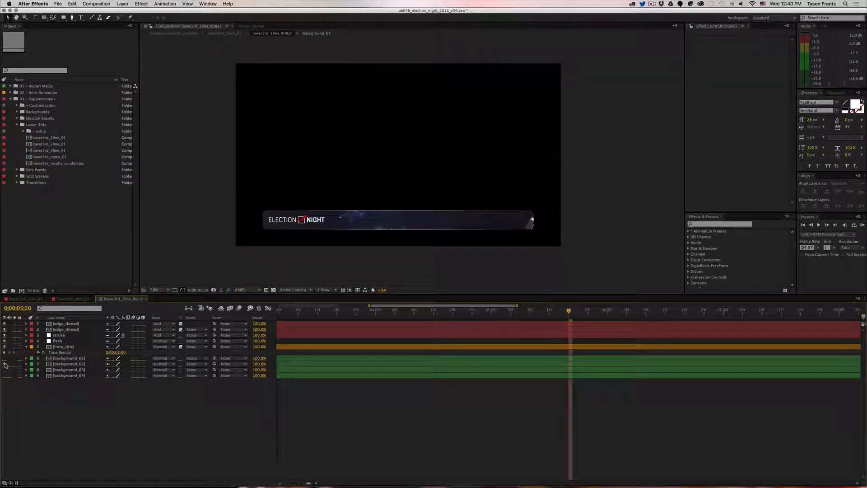
left_click(5, 364)
left_click(5, 375)
key("super+w")
key("super+w")
key("super+w")
key("super+w")
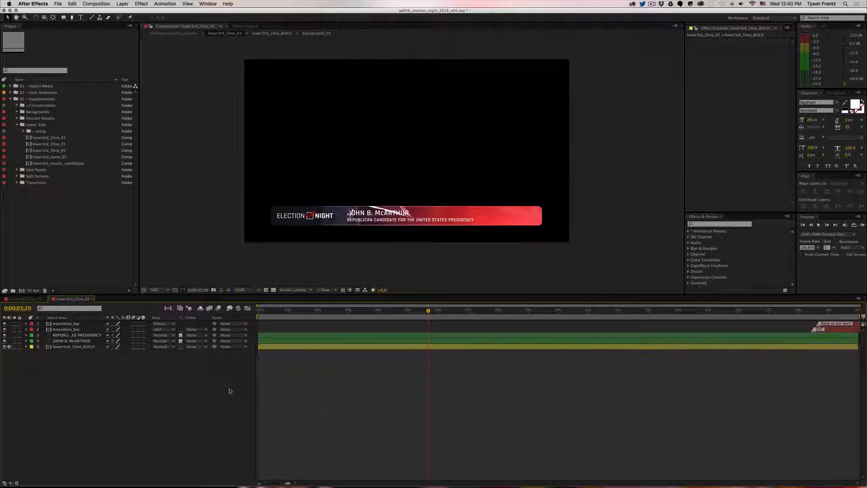
Step: Preview and close lower3rd_3line_01 and lower3rd_name_01
double_click(45, 151)
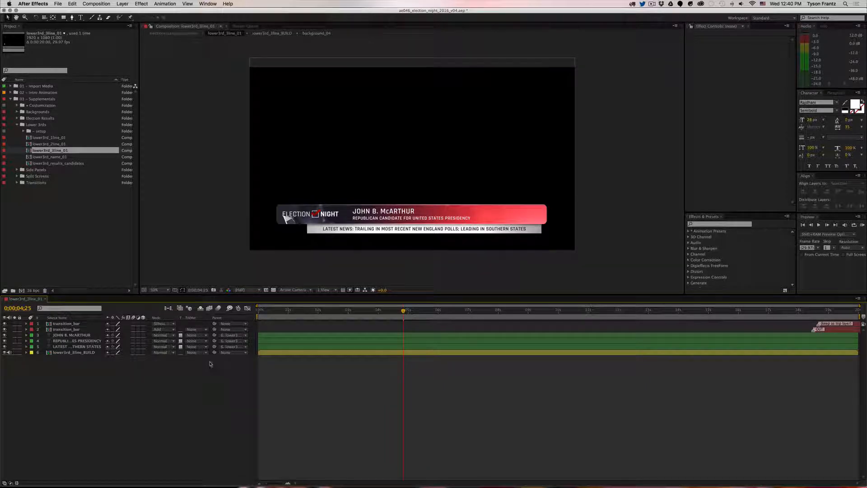
key("super+w")
left_click(60, 157)
double_click(61, 157)
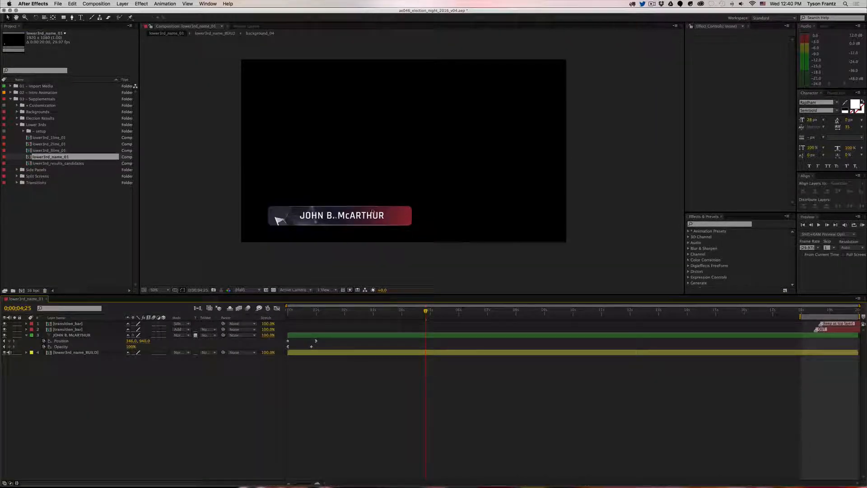
key("super+w")
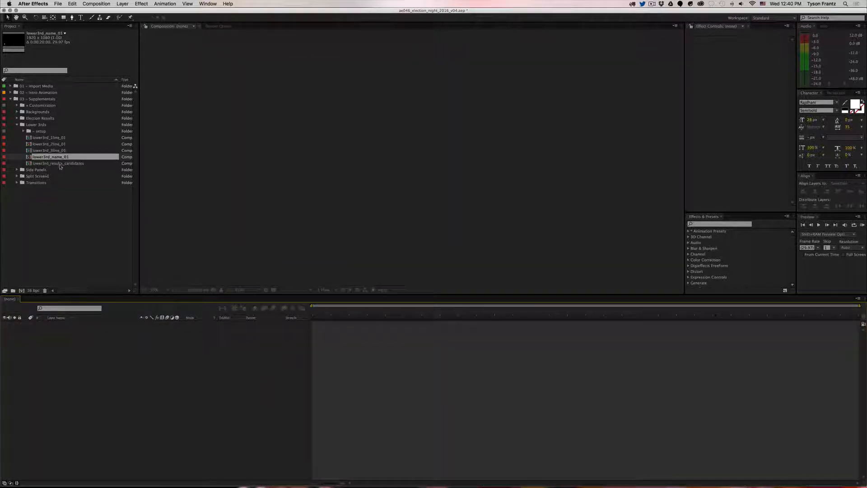
Step: Open lower3rd_results_candidates and scroll through its layers
double_click(60, 164)
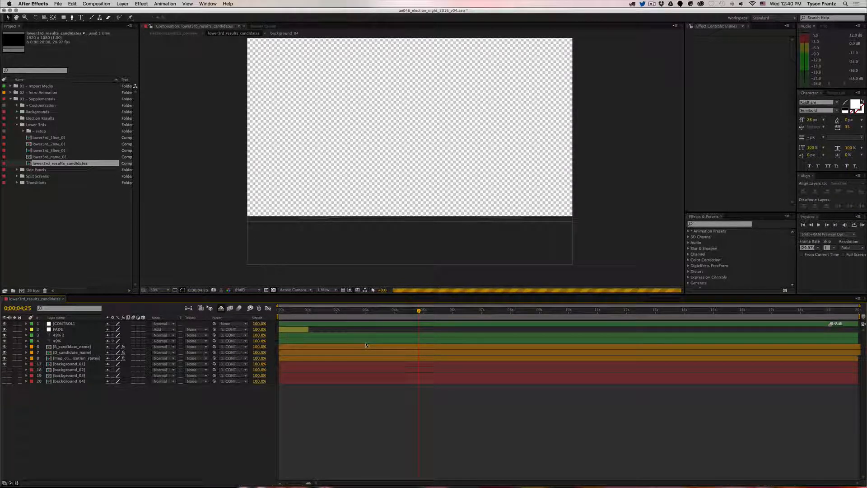
scroll(421, 220, "down", 2)
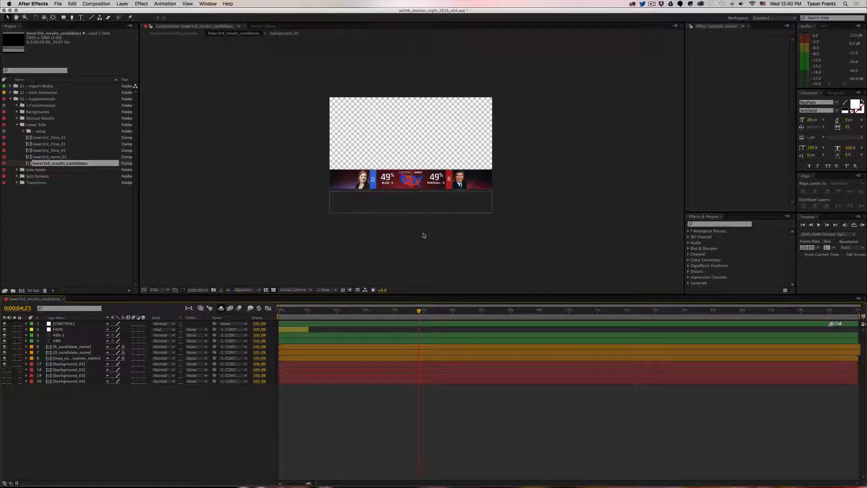
scroll(423, 228, "up", 2)
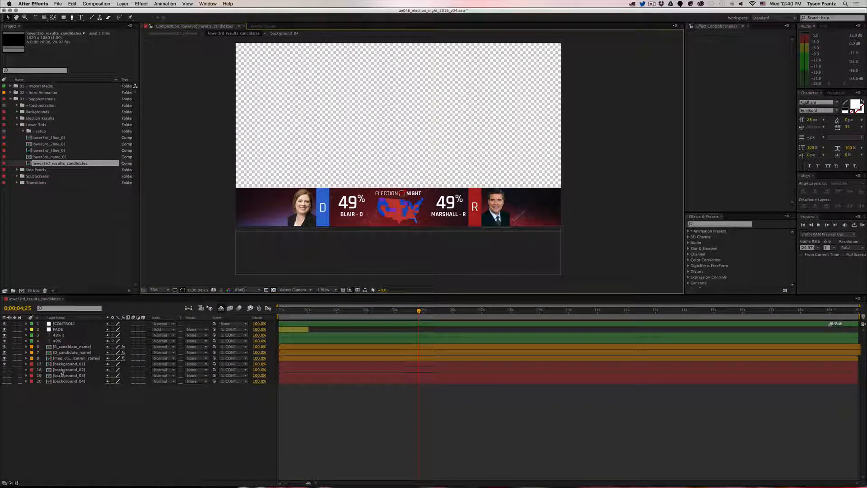
Step: Compare backdrops and switch from background_01 to background_02, selecting that layer
left_click(4, 363)
left_click(5, 370)
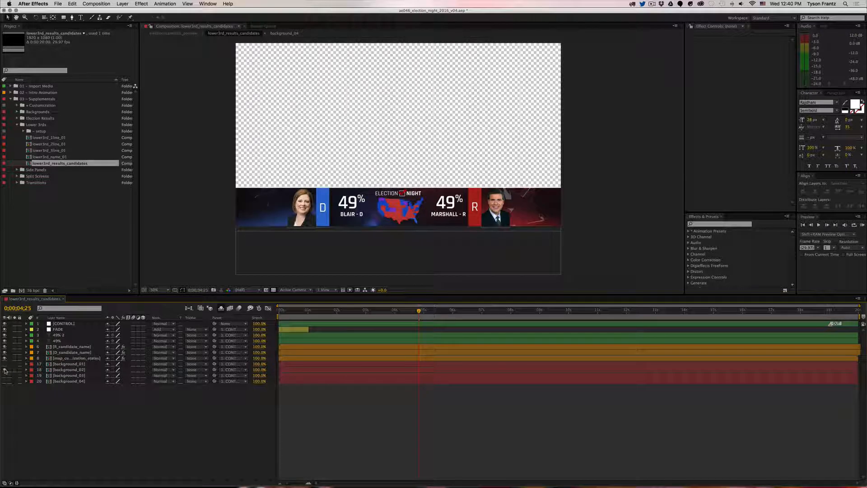
left_click(5, 369)
left_click(4, 376)
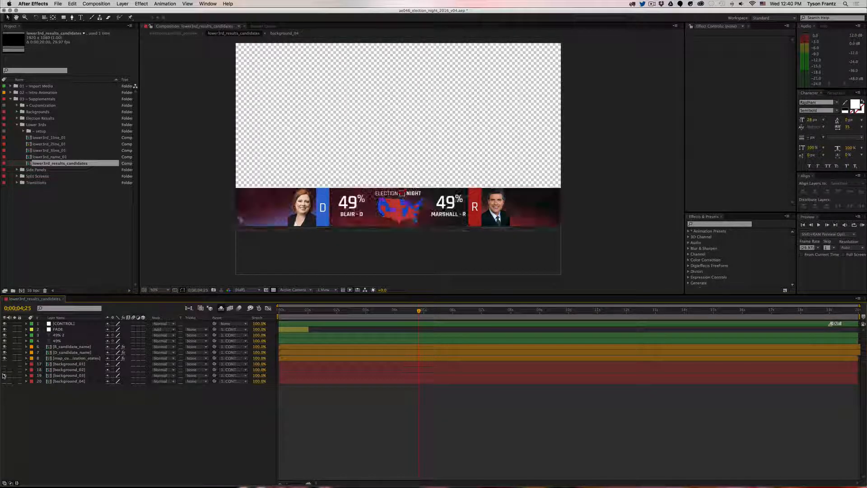
left_click(5, 375)
left_click(5, 369)
left_click(58, 369)
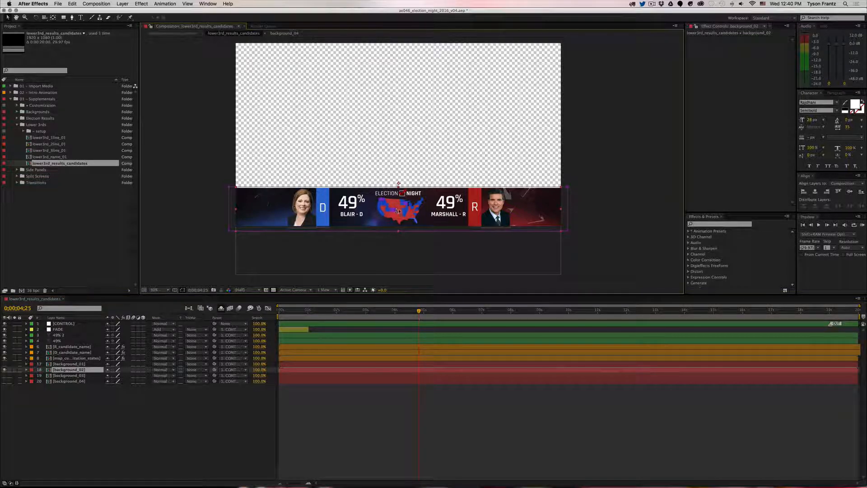
Step: Edit the two percentage text layers, changing the figures to 54% and 46%
left_click_drag(403, 205, 447, 219)
left_click(304, 411)
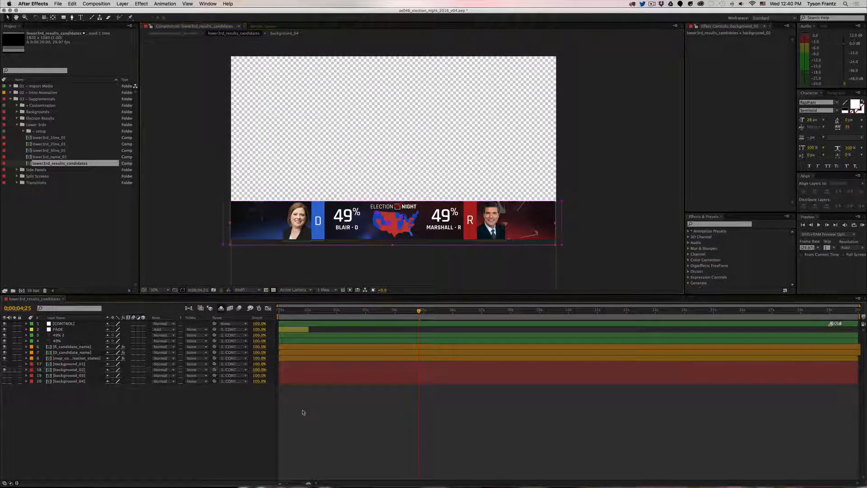
left_click(444, 219)
double_click(347, 219)
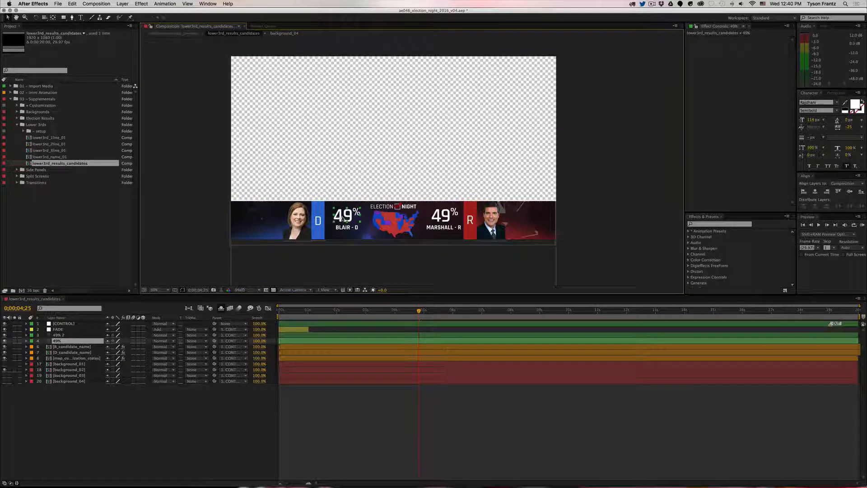
left_click(353, 215)
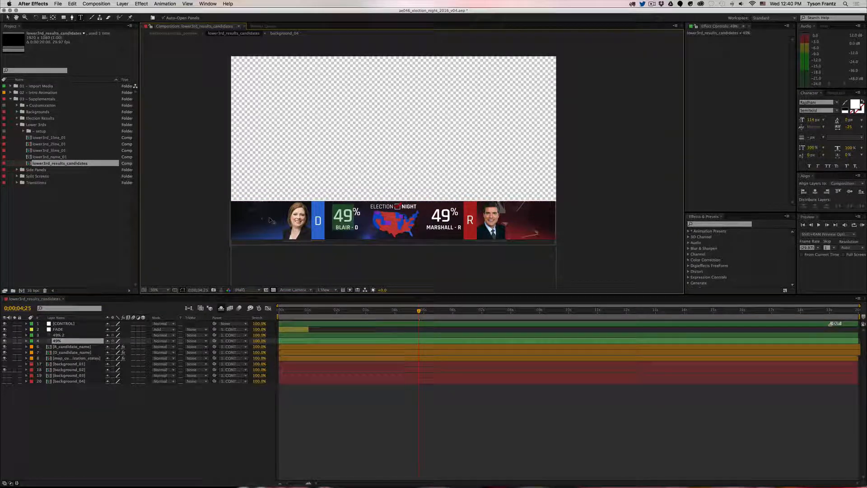
key("BackSpace")
key("BackSpace")
type("54")
left_click(324, 403)
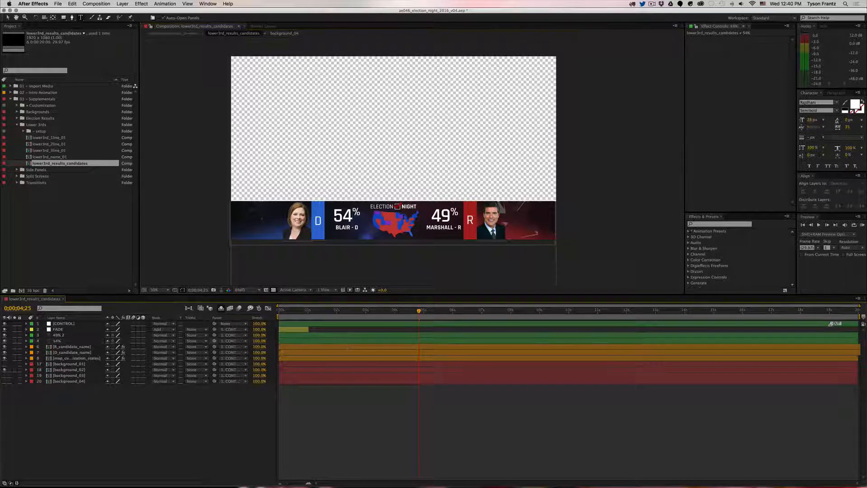
left_click_drag(443, 217, 450, 218)
type("6")
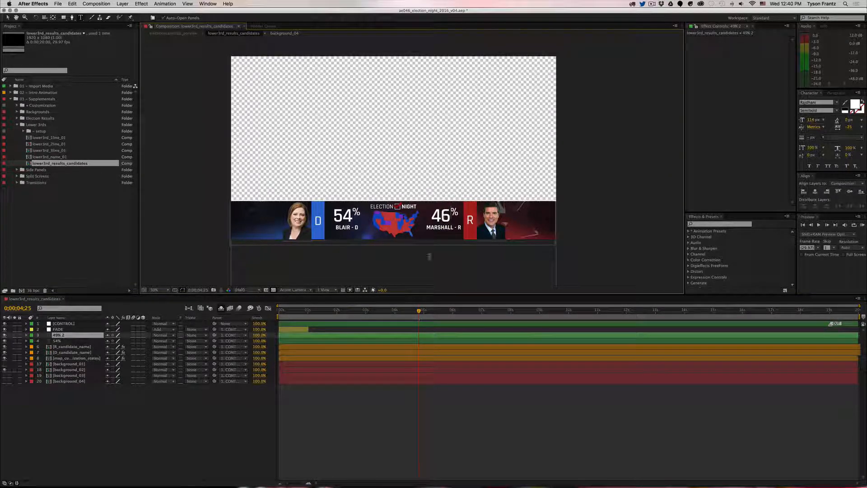
left_click(449, 410)
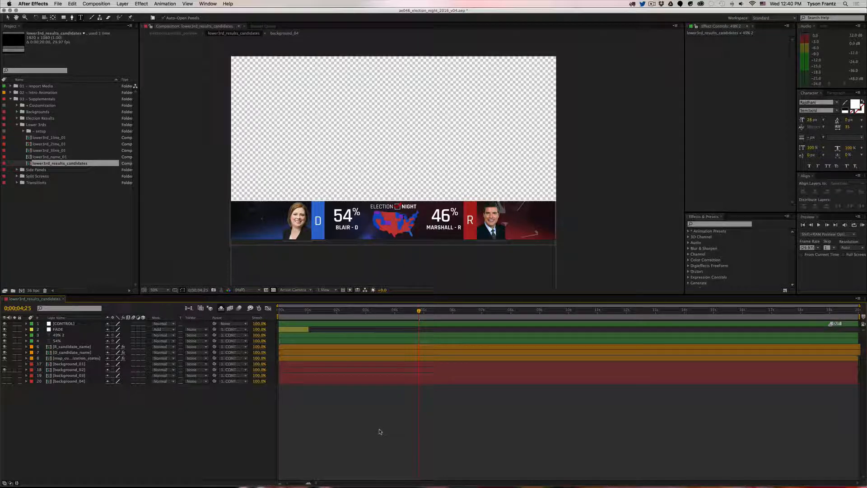
Step: Undo the percentage edits so both values read 49%, then close the results lower third
key("super+z")
key("super+z")
left_click(341, 438)
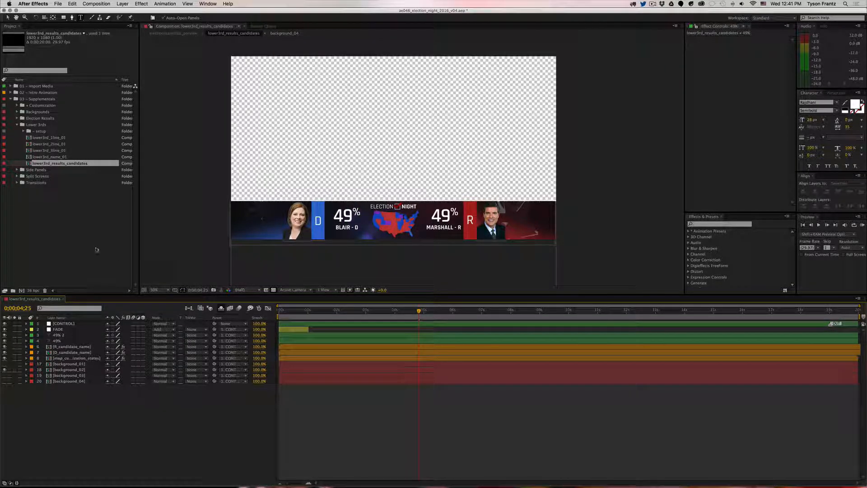
key("super+w")
Step: In lower3rd_1line_01, test shifting both transition_bar layers to start around 5 seconds
double_click(49, 137)
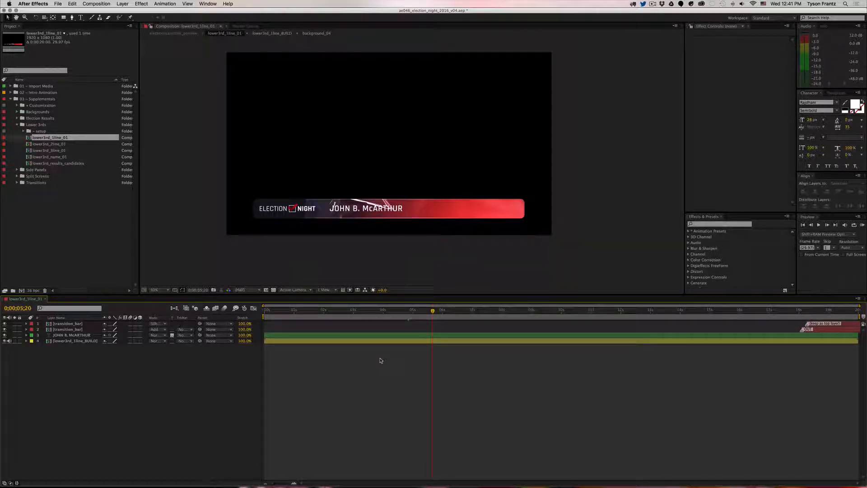
left_click(413, 310)
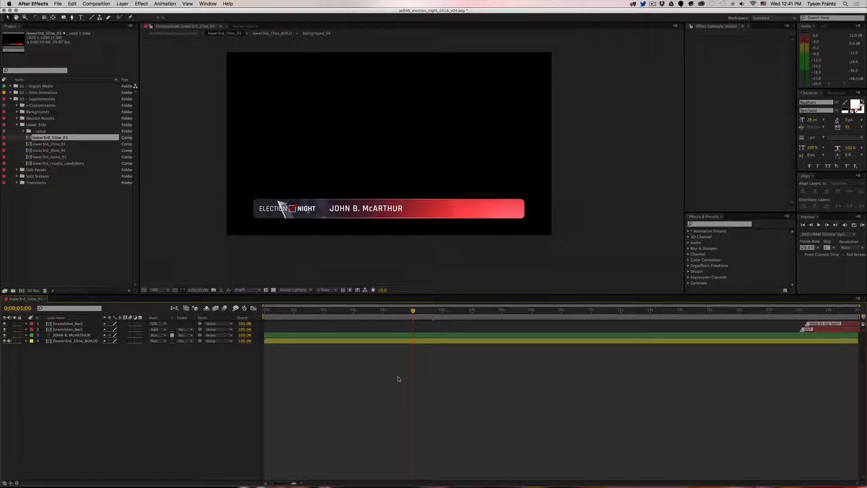
left_click(72, 324)
left_click(73, 329, "shift")
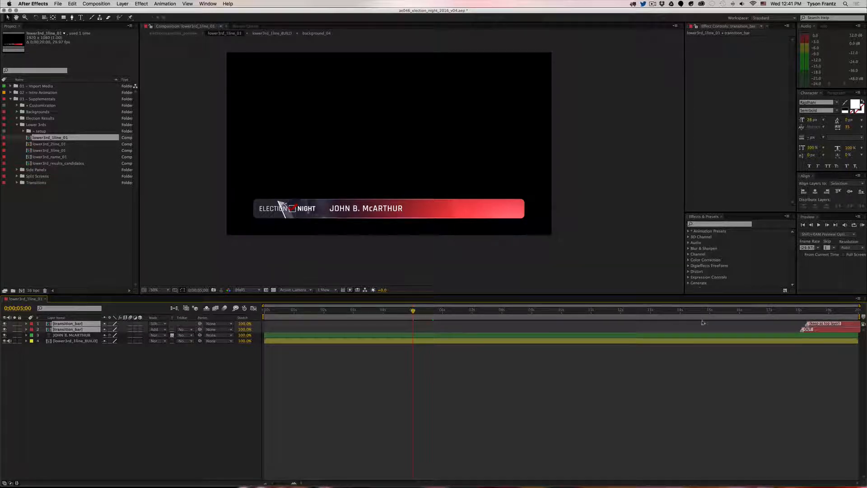
left_click_drag(824, 331, 456, 330)
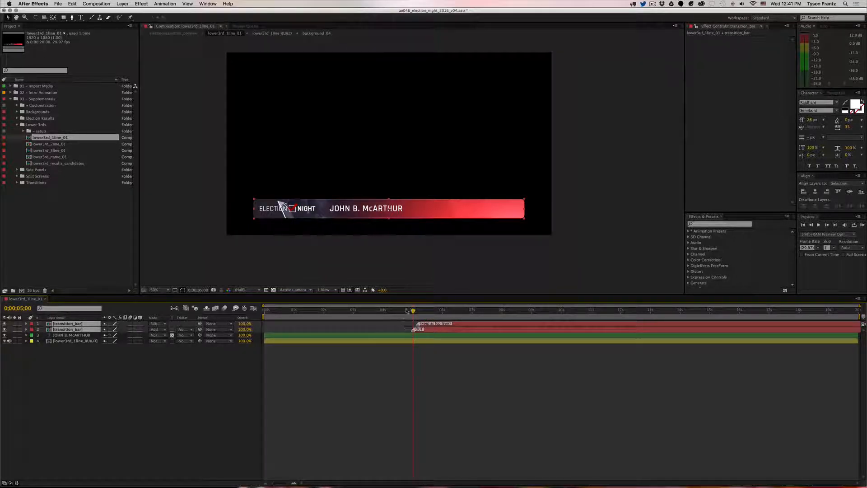
left_click_drag(423, 312, 825, 332)
left_click(811, 390)
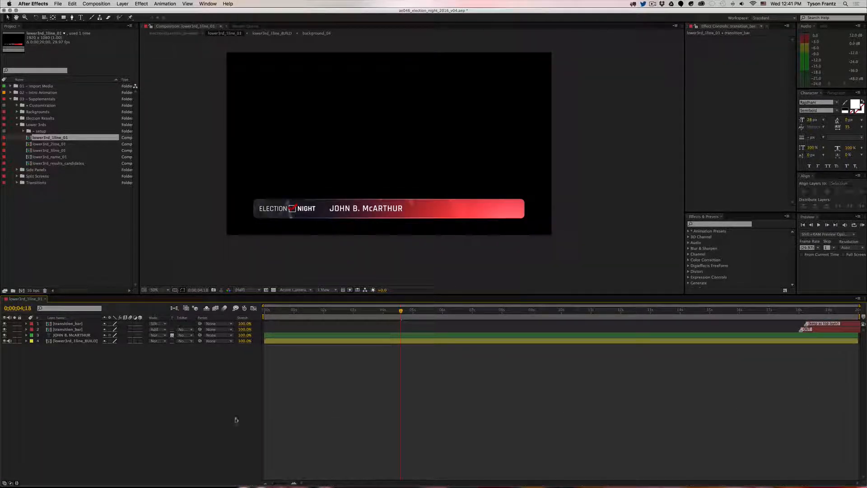
Step: Close the one-line lower third and open lower3rd_2line_01
key("super+w")
left_click(52, 145)
double_click(53, 143)
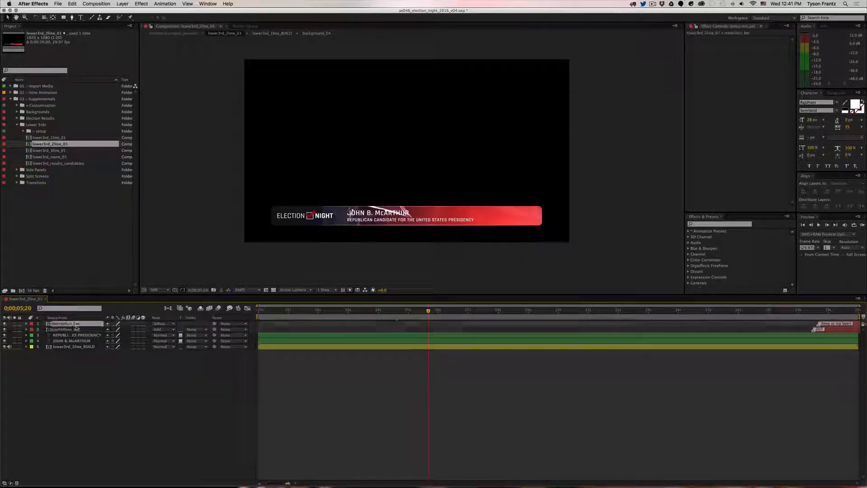
Step: In lower3rd_results_candidates, move CONTROL's two exit Position keyframes earlier to about 0;00;05;19
key("super+w")
double_click(59, 163)
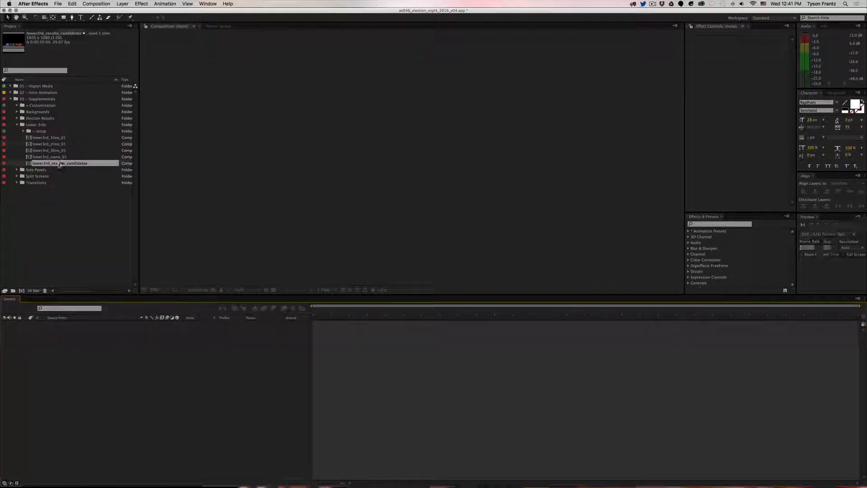
left_click(74, 324)
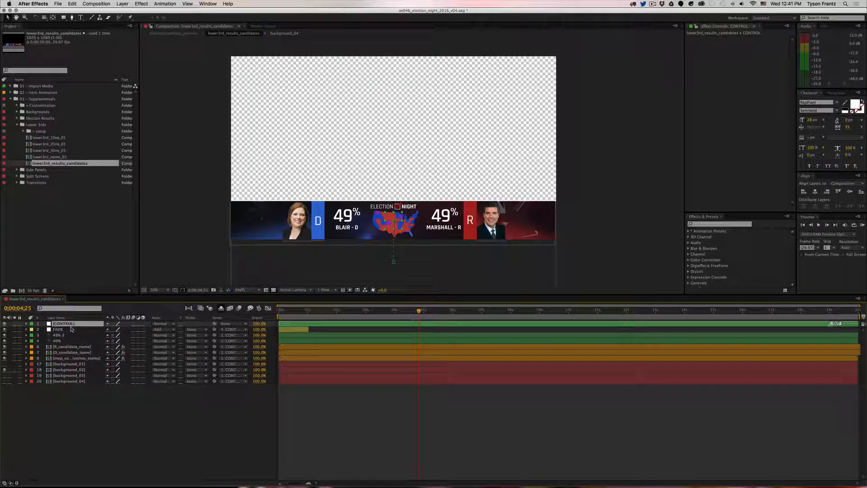
key("p")
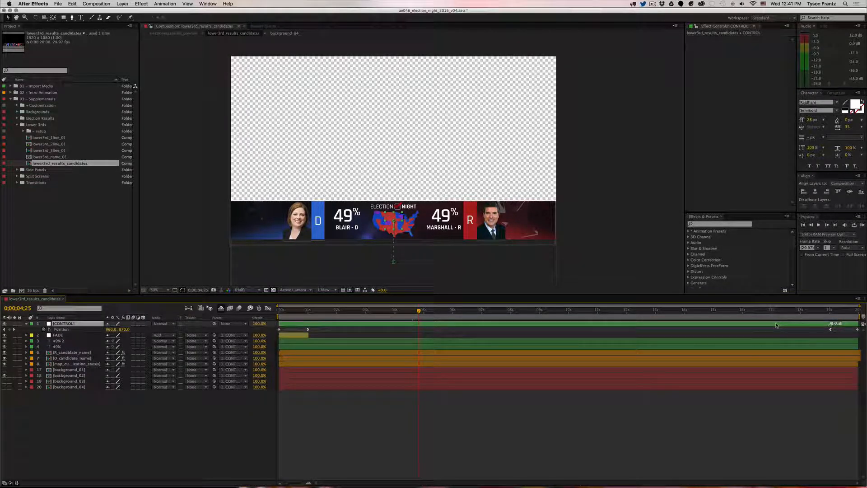
mouse_move(820, 335)
left_mouse_down()
mouse_move(860, 328)
mouse_move(827, 332)
left_mouse_up()
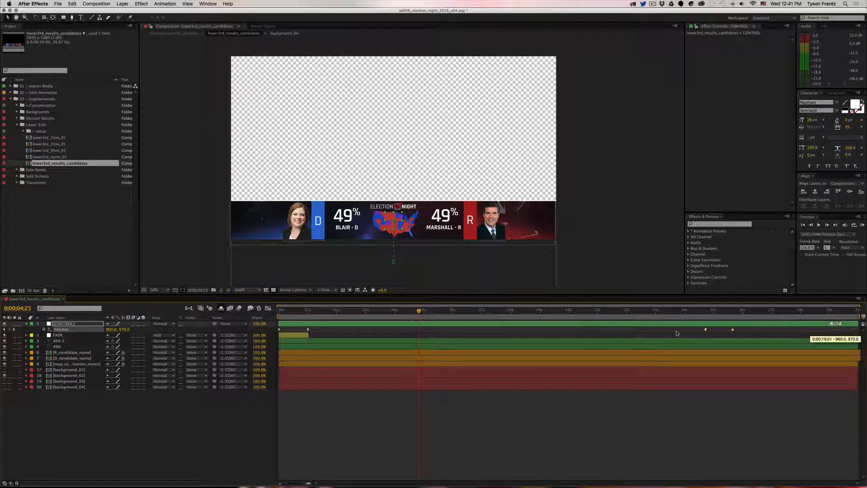
mouse_move(626, 344)
left_mouse_down()
mouse_move(424, 334)
mouse_move(427, 311)
mouse_move(442, 312)
left_mouse_up()
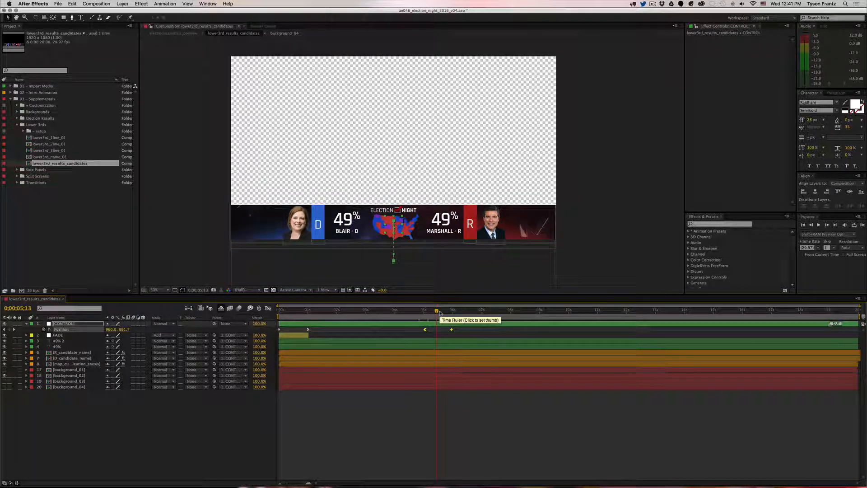
left_click(451, 312)
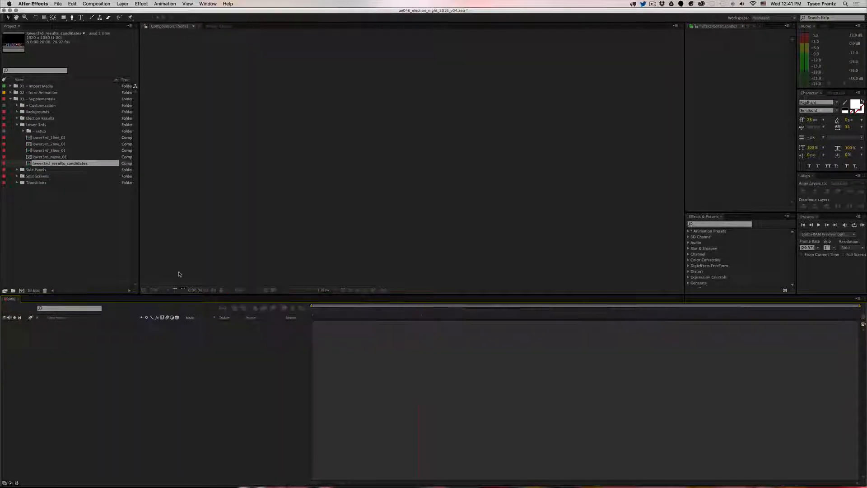
Step: Collapse the setup, elements and Lower 3rds folders in the Project panel
left_click(30, 131)
left_click(24, 131)
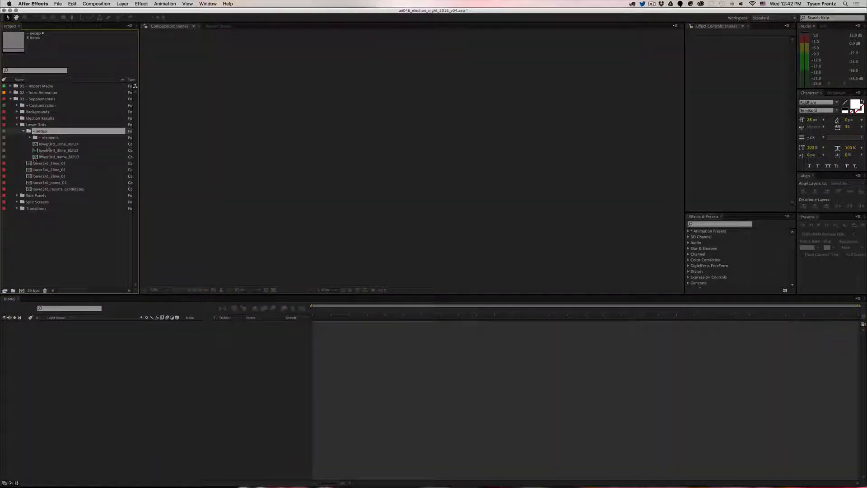
left_click(48, 144)
left_click(30, 137)
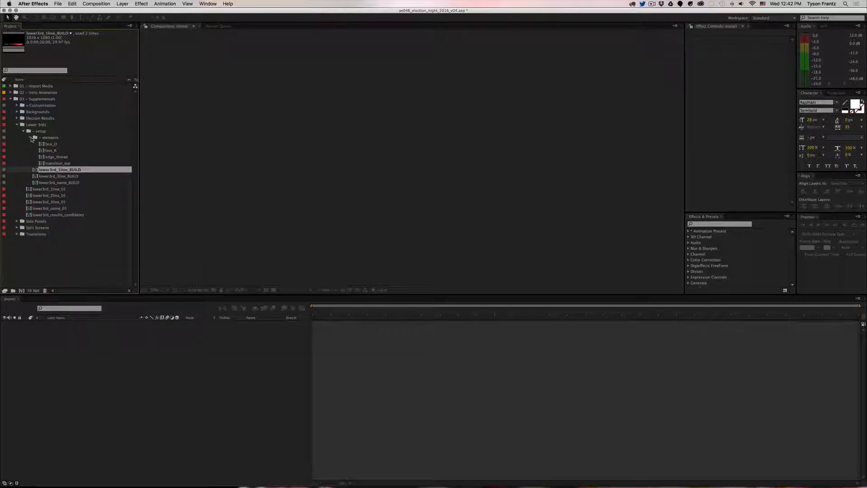
left_click(30, 137)
left_click(35, 132)
left_click(23, 131)
left_click(17, 125)
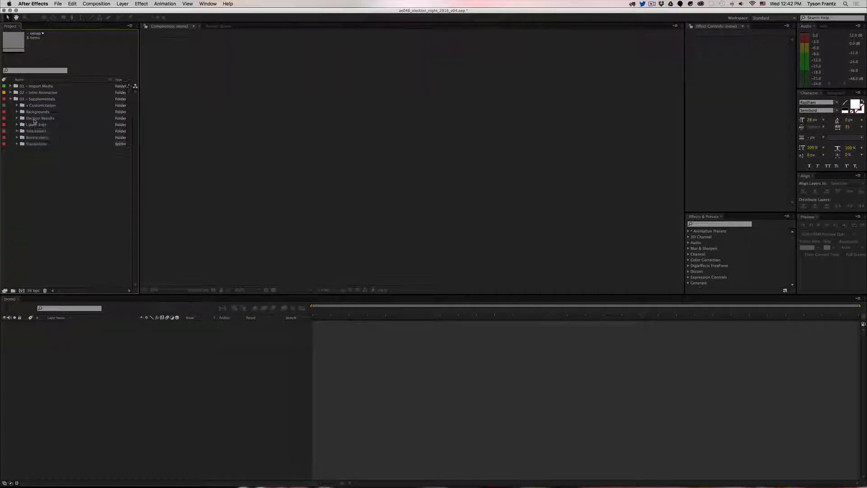
Step: Expand the Side Panels folder and open sidepanel_L_01
left_click(36, 118)
left_click(32, 131)
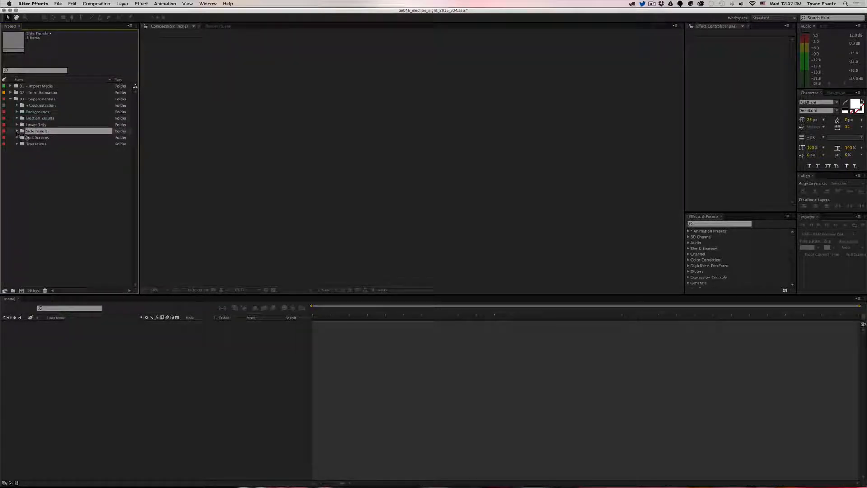
left_click(17, 130)
double_click(46, 144)
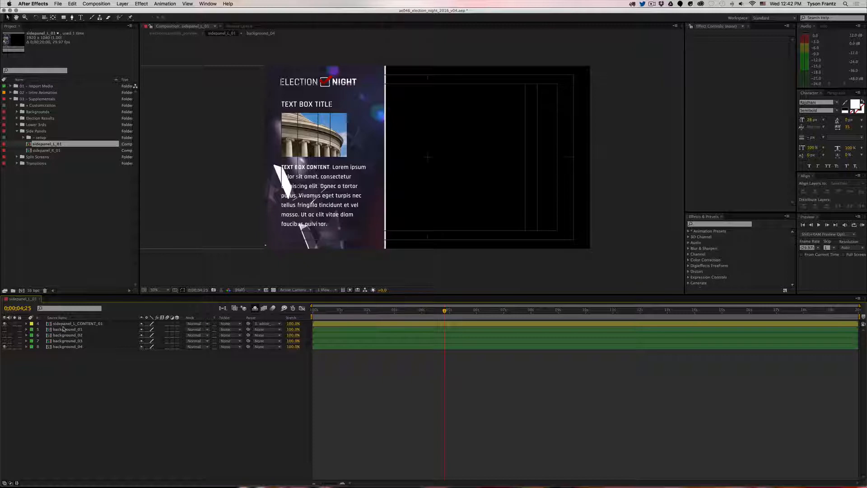
Step: Hide background_04 and show background_02 and background_01 for the red backdrop
left_click(4, 346)
left_click(4, 335)
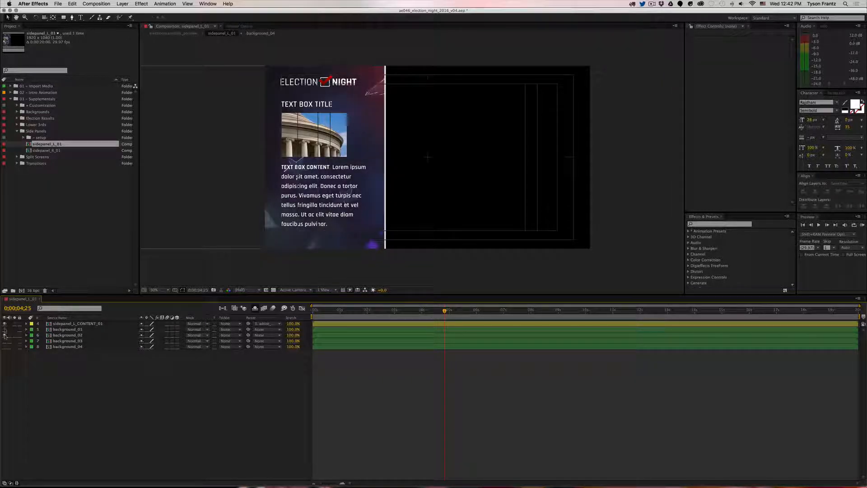
left_click(4, 329)
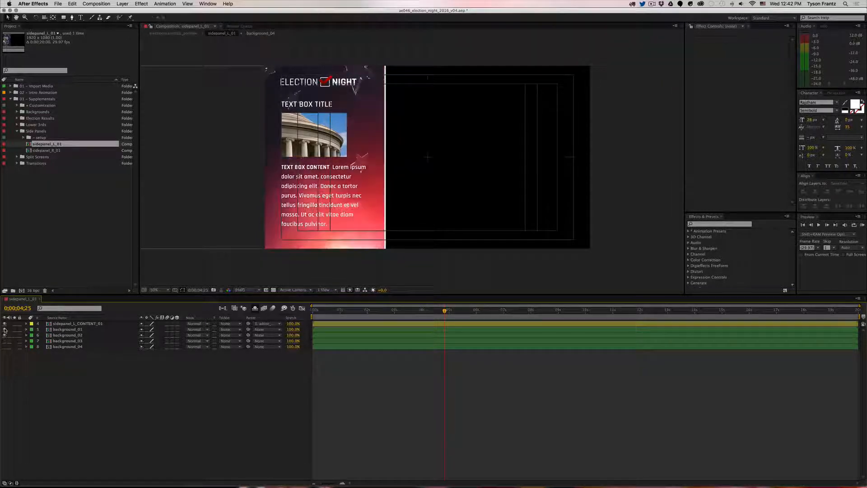
Step: Inspect the sidepanel_L_CONTENT_01 precomp, close both comps, and open sidepanel_R_01
left_click(64, 324)
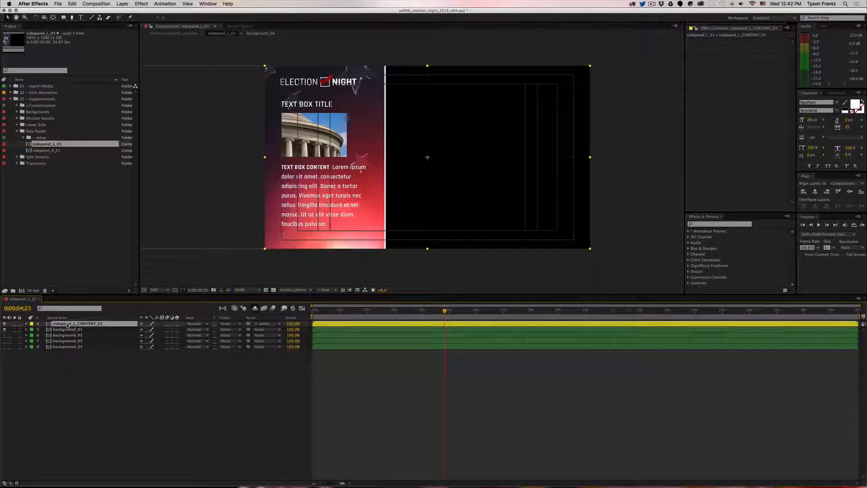
double_click(67, 325)
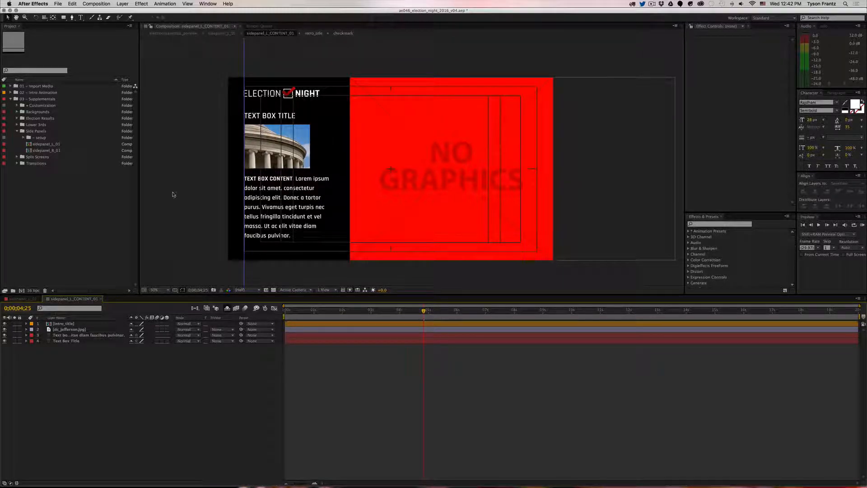
key("super+w")
key("super+w")
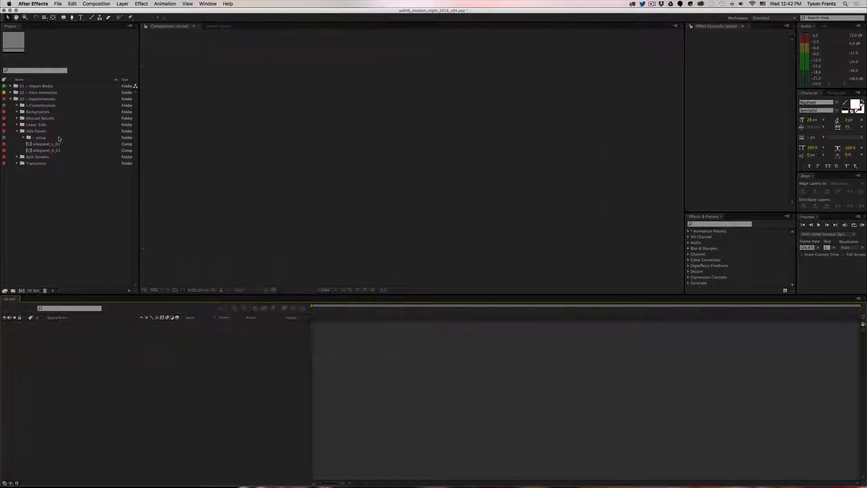
double_click(47, 151)
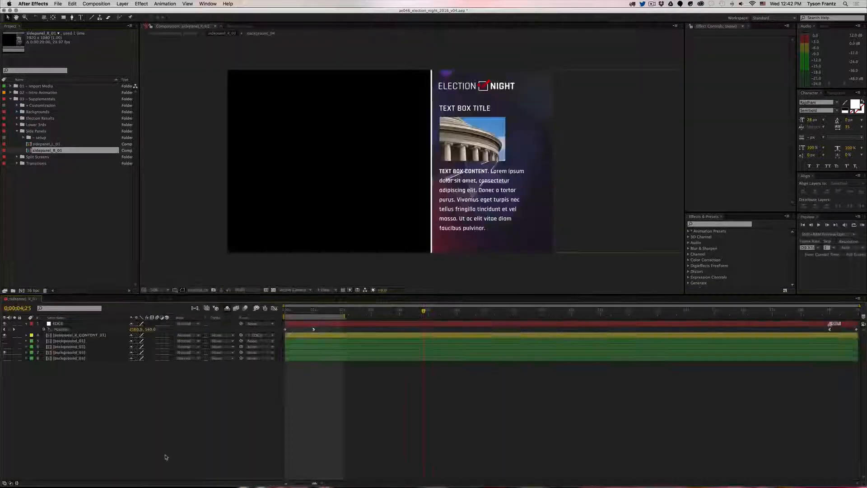
Step: Toggle the background_04 and background_02 layers and inspect the sidepanel_R_CONTENT_01 precomp
left_click(4, 359)
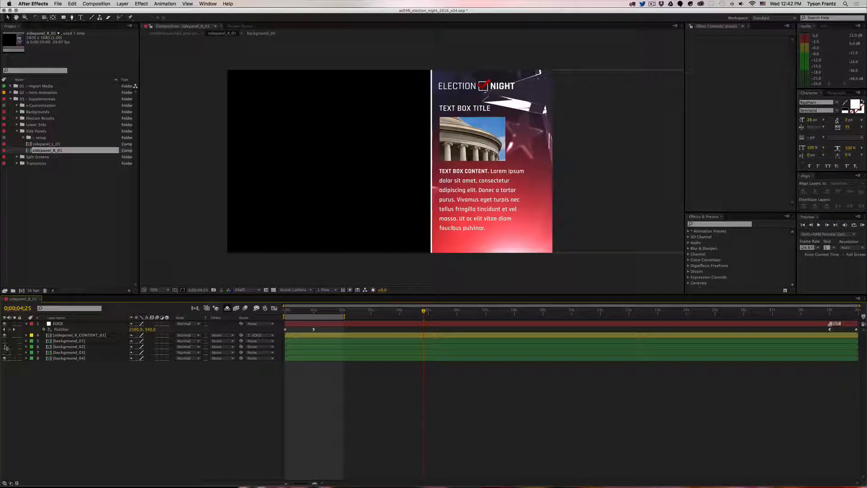
left_click(4, 347)
left_click(5, 359)
double_click(92, 335)
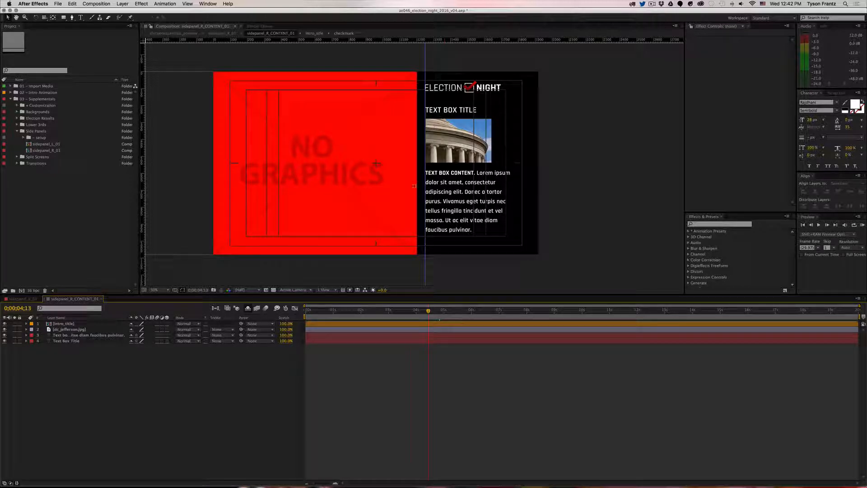
key("super+w")
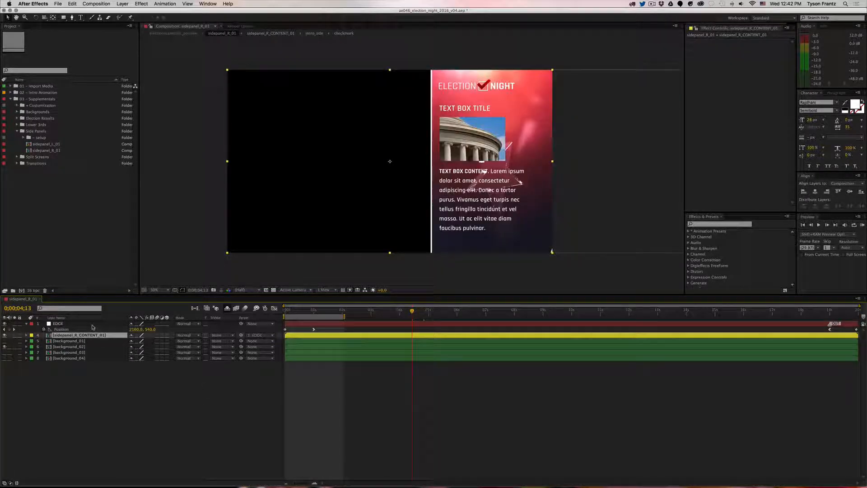
Step: Extend the work area across the whole timeline and rename the EDGE layer to CONTROL
left_click(92, 324)
double_click(329, 314)
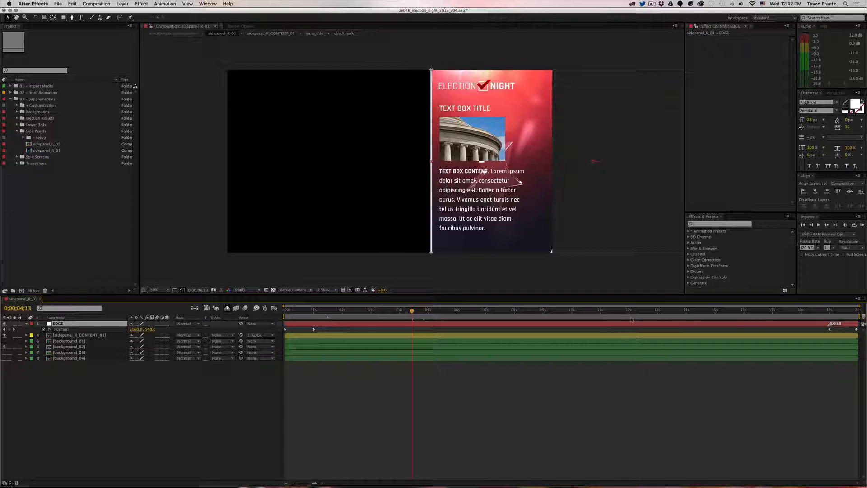
left_click(540, 365)
left_click(67, 324)
key("Return")
type("CONTROL")
key("Return")
Step: Test moving CONTROL's Position keyframes earlier, undo the move, and close sidepanel_R_01
left_click(830, 330)
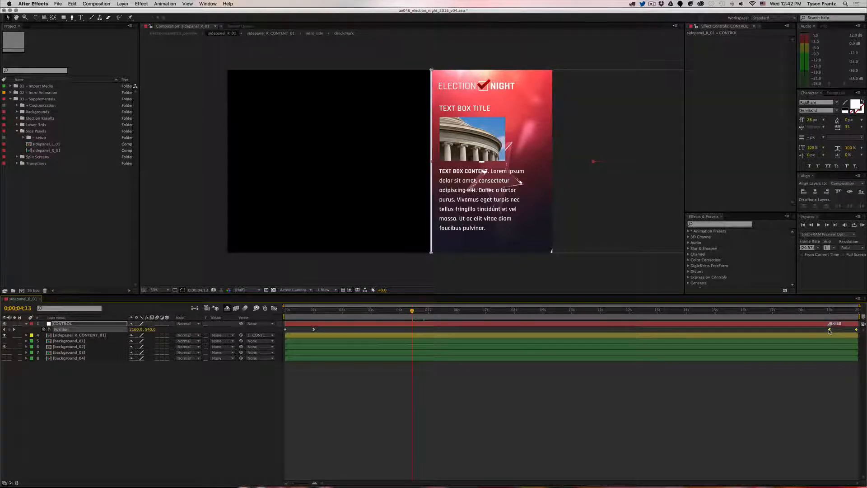
left_click_drag(830, 331, 543, 353)
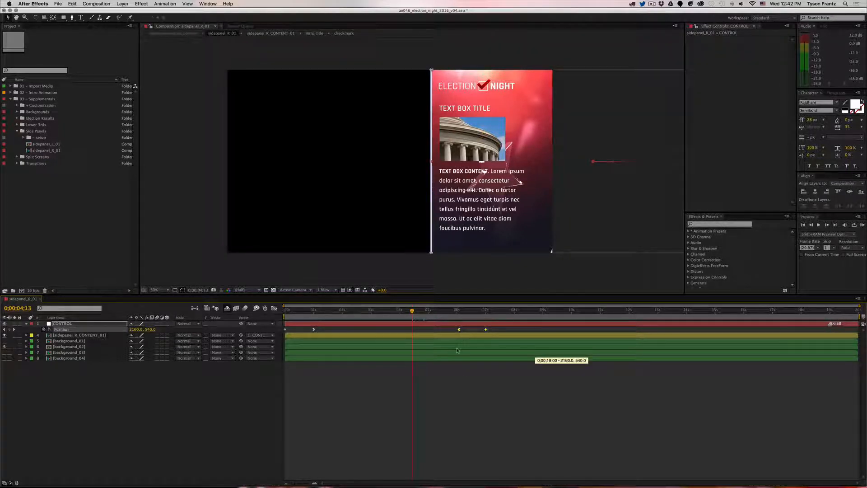
left_click(459, 311)
mouse_move(459, 311)
left_mouse_down()
mouse_move(487, 312)
mouse_move(457, 311)
left_mouse_up()
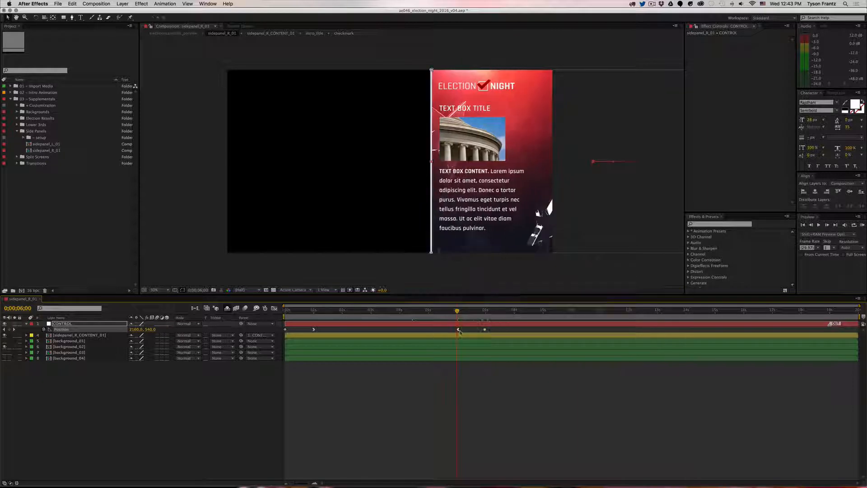
key("super+z")
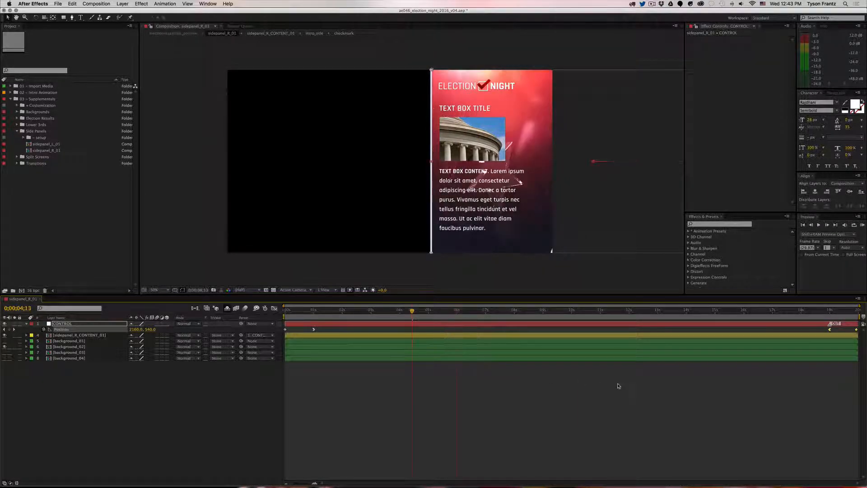
left_click(618, 386)
key("super+w")
left_click(50, 157)
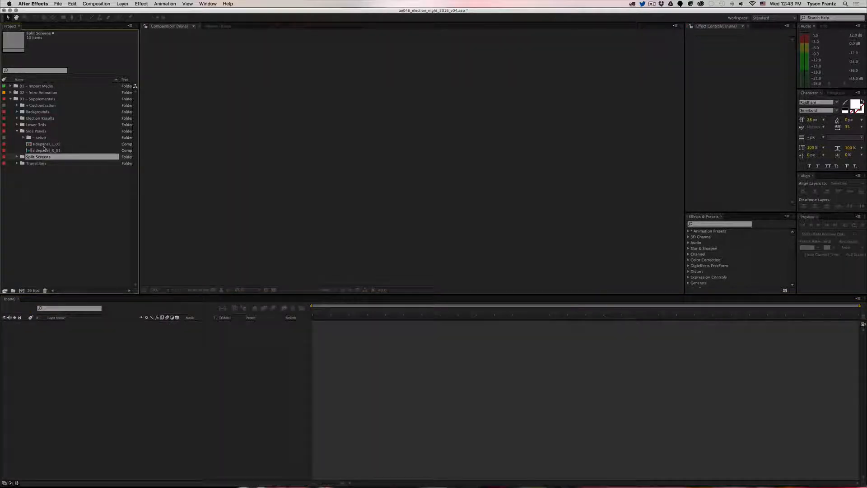
Step: Collapse Side Panels, expand Split Screens, and open splitscreen_full
left_click(44, 144)
left_click(17, 131)
left_click(38, 137)
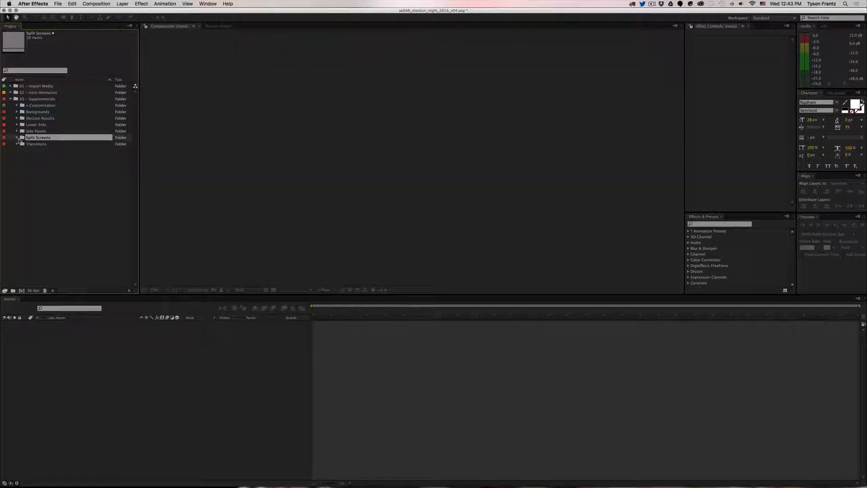
left_click(17, 137)
double_click(41, 150)
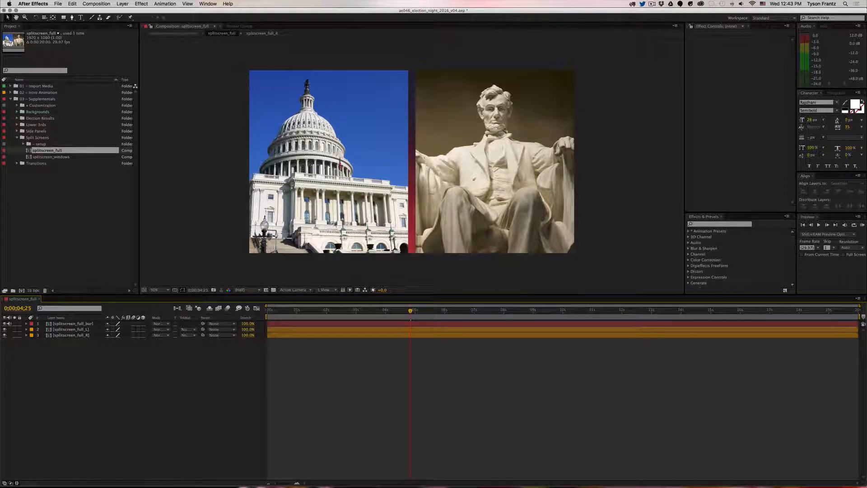
Step: Inspect the left Capitol and right Lincoln image precomps, then close splitscreen_full
left_click(68, 323)
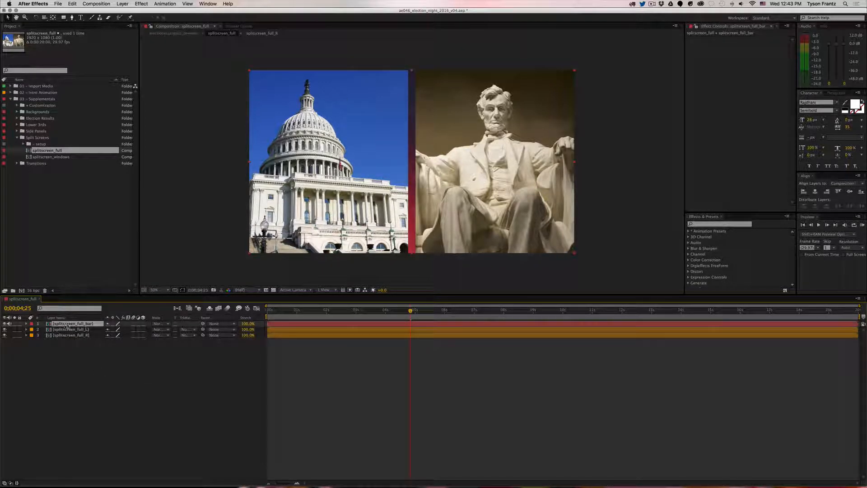
double_click(71, 329)
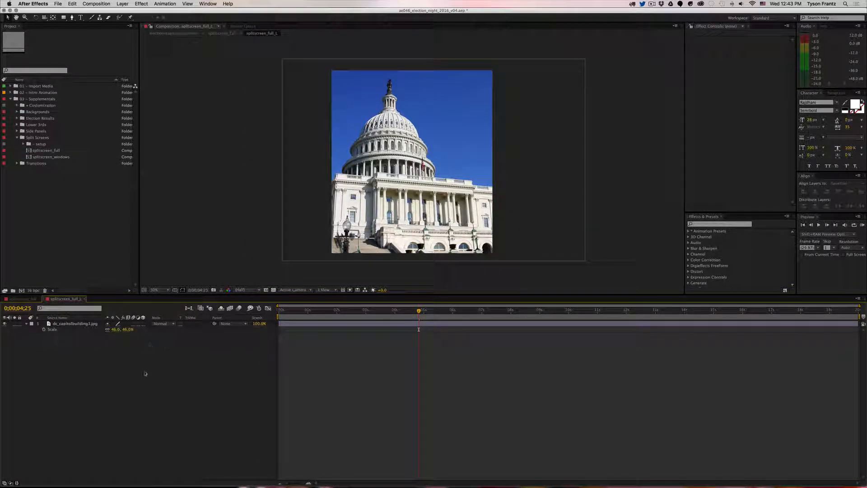
key("super+w")
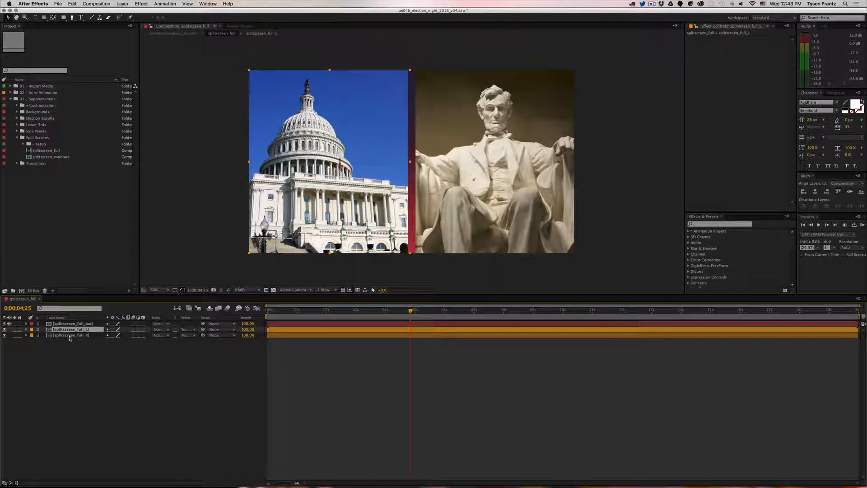
double_click(70, 336)
key("super+w")
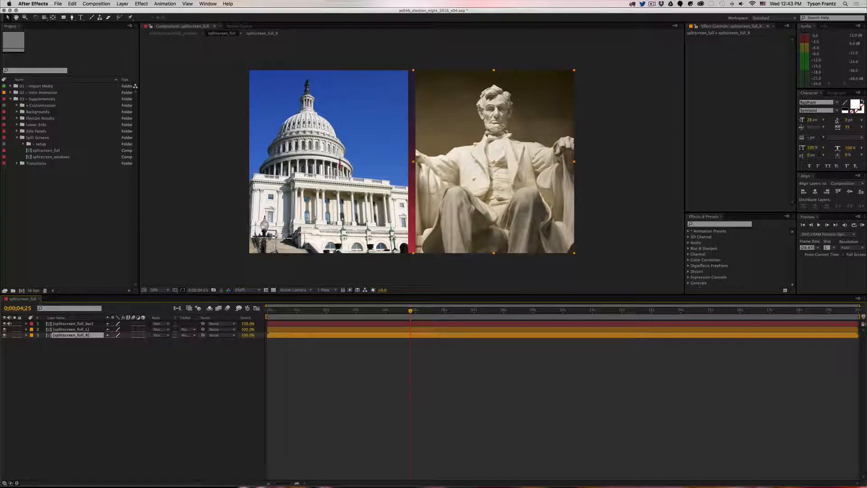
left_click(95, 397)
key("super+w")
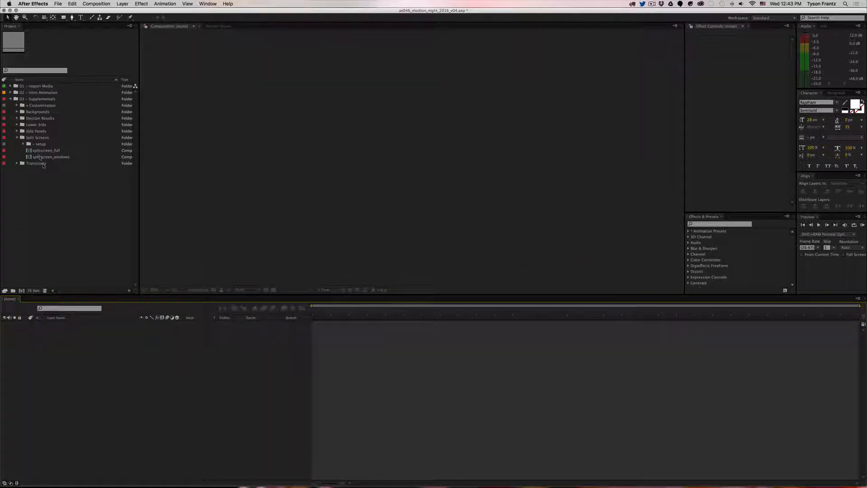
Step: In splitscreen_windows, toggle the background layers and inspect the window_L and window_R precomps
double_click(45, 157)
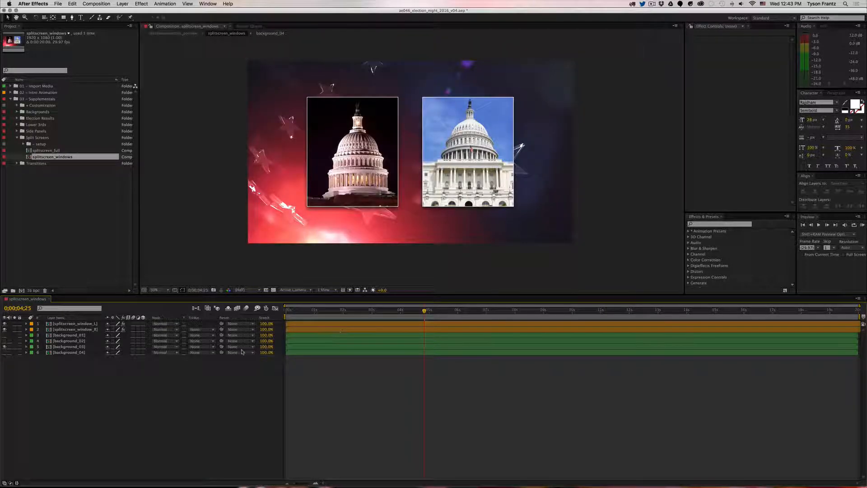
left_click_drag(5, 351, 5, 340)
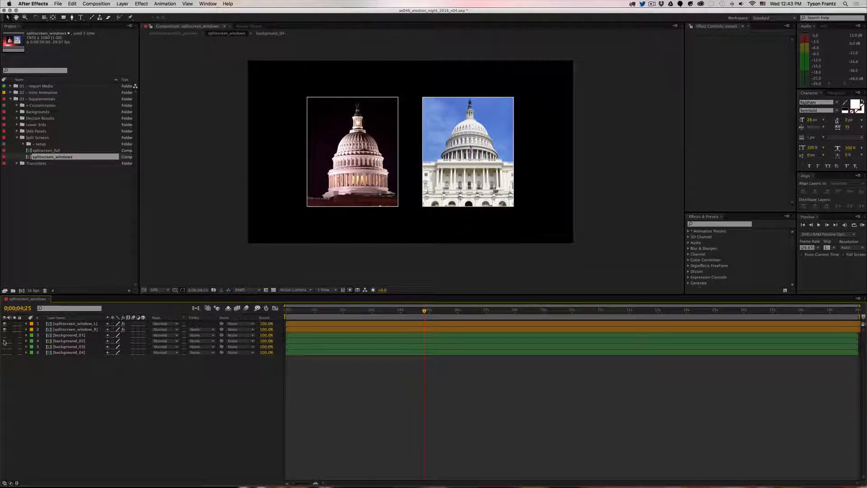
left_click(5, 340)
left_click(66, 324)
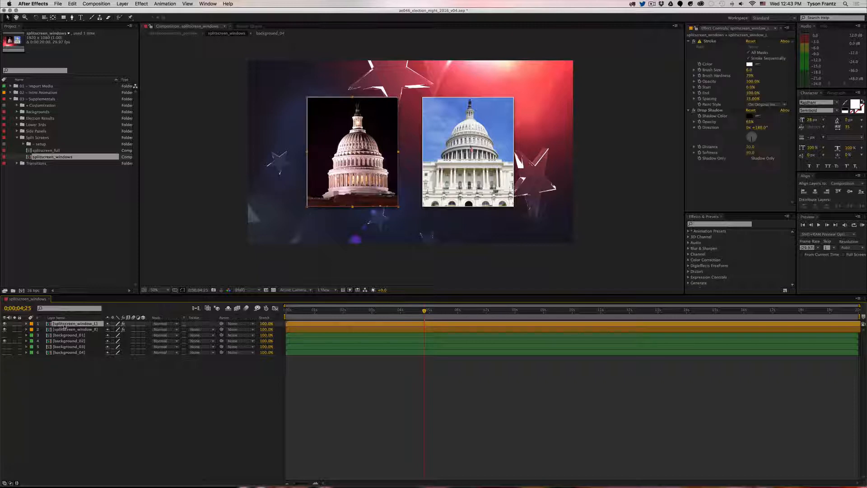
double_click(66, 324)
key("super+w")
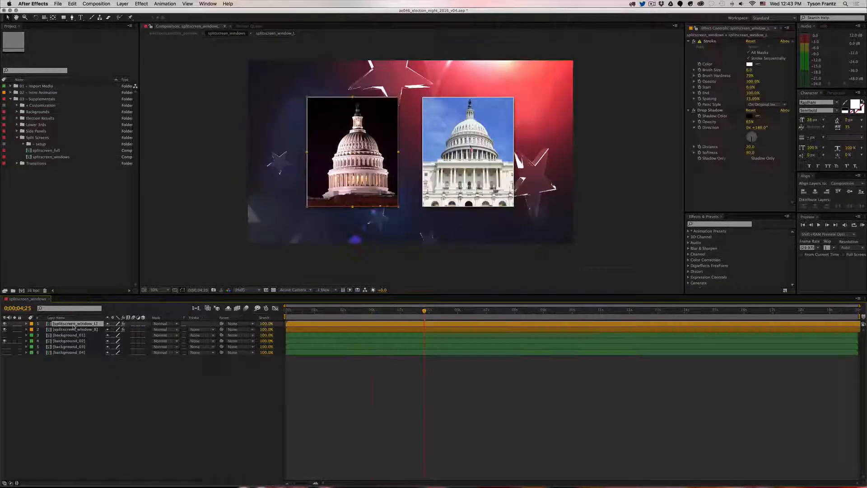
double_click(72, 329)
key("super+w")
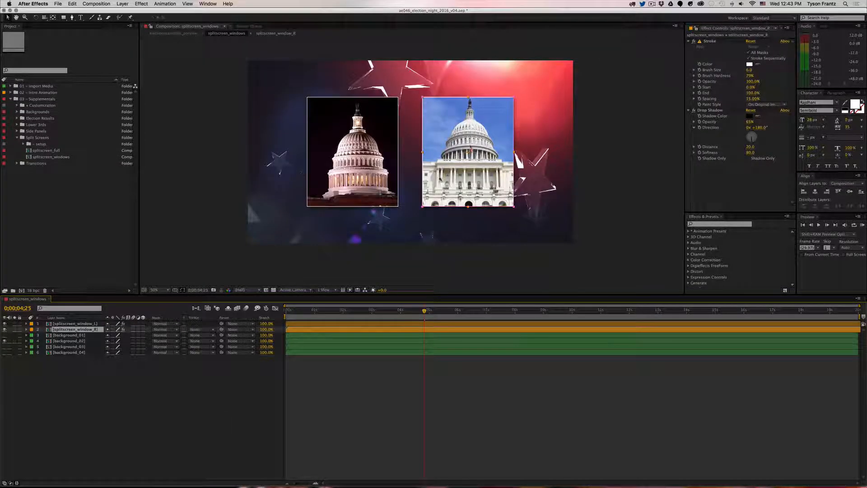
Step: Scrub splitscreen_windows to about 8 seconds and close it
left_click(356, 156)
left_click(402, 381)
left_click_drag(424, 311, 571, 314)
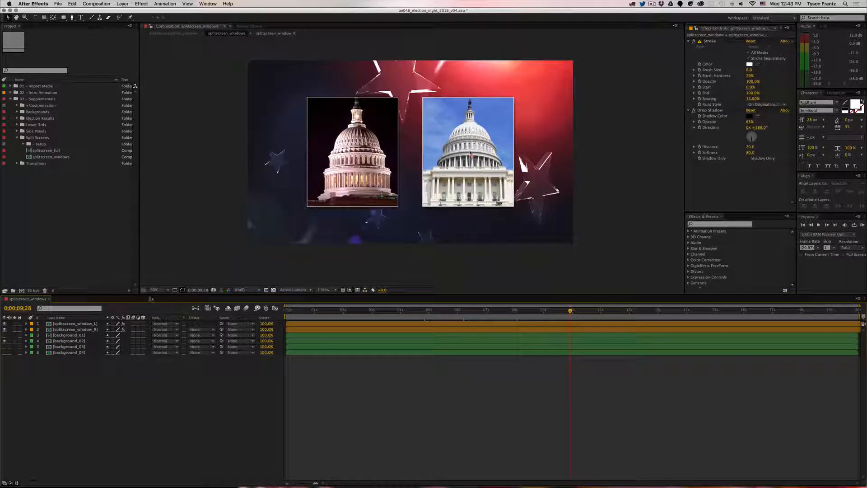
key("super+w")
Step: Expand the Transitions folder, open transition_01, and expand 01 - Import Media > images
left_click(17, 138)
left_click(22, 144)
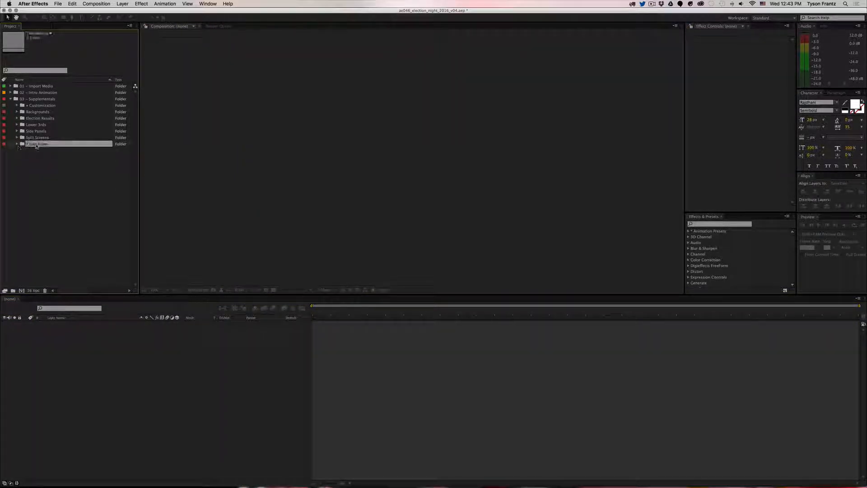
left_click(17, 143)
double_click(39, 157)
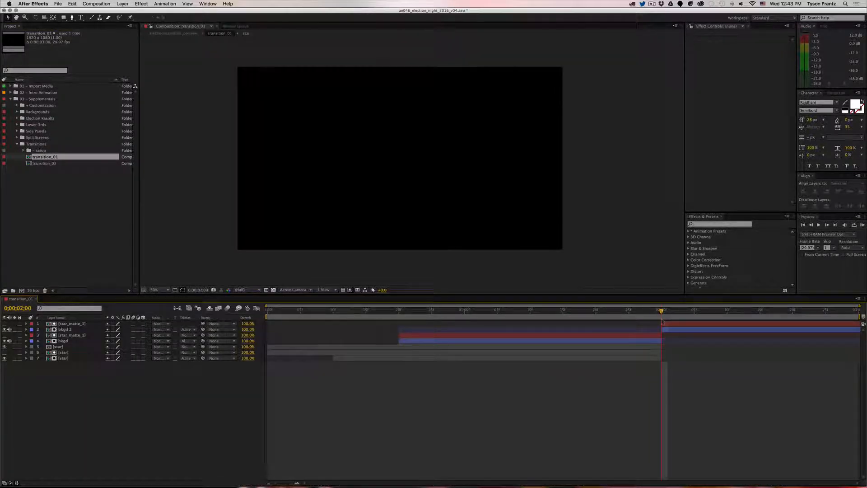
left_click(11, 86)
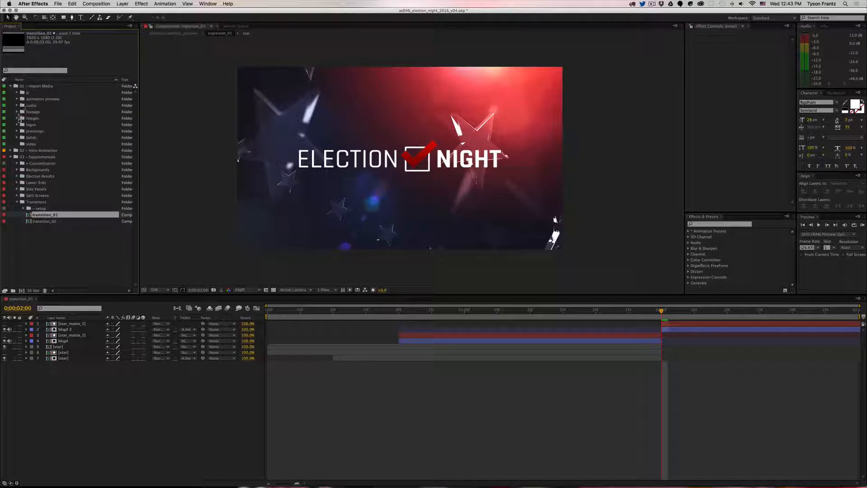
left_click(17, 118)
left_click(51, 132)
Step: Add dc_capitolbuilding1.jpg and dc_jefferson.jpg to transition_01 and keyframe their Scale
left_click(50, 137)
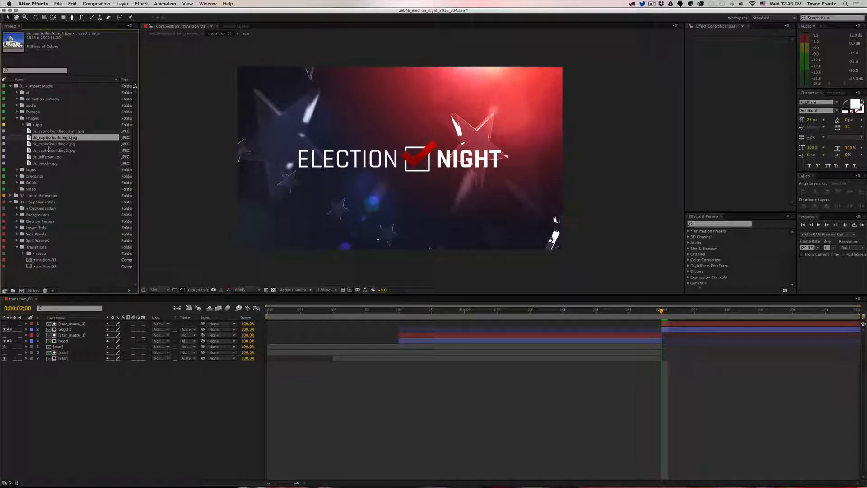
left_click(48, 157, "super")
left_click_drag(48, 156, 275, 364)
left_click(78, 364)
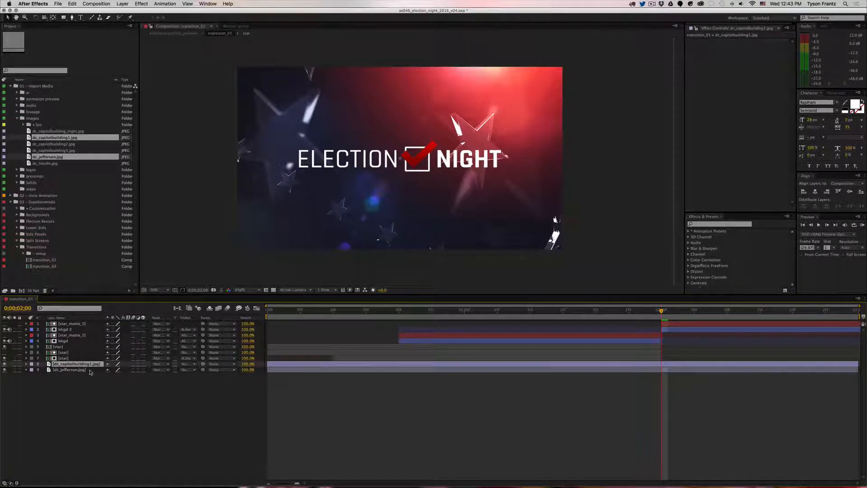
left_click(90, 370, "shift")
key("alt+shift+s")
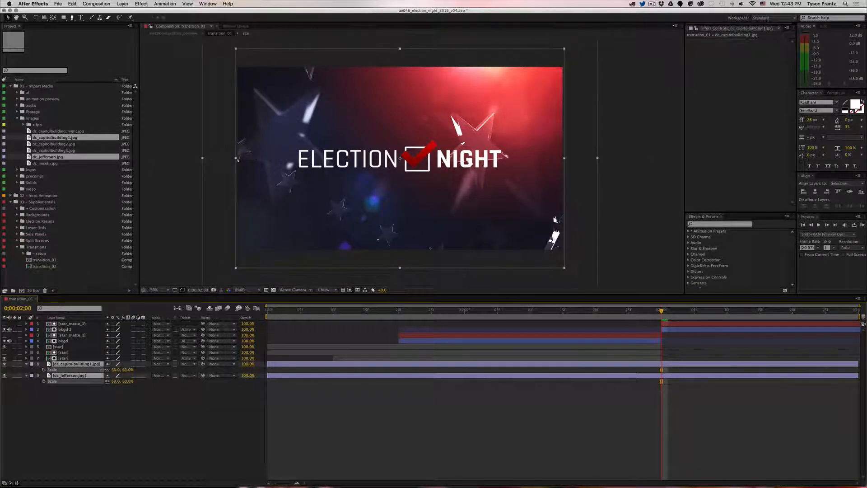
left_click(124, 421)
Step: Scale the Capitol image to 51%, end it at 2 seconds, and start Jefferson at 2 seconds
left_click(83, 364)
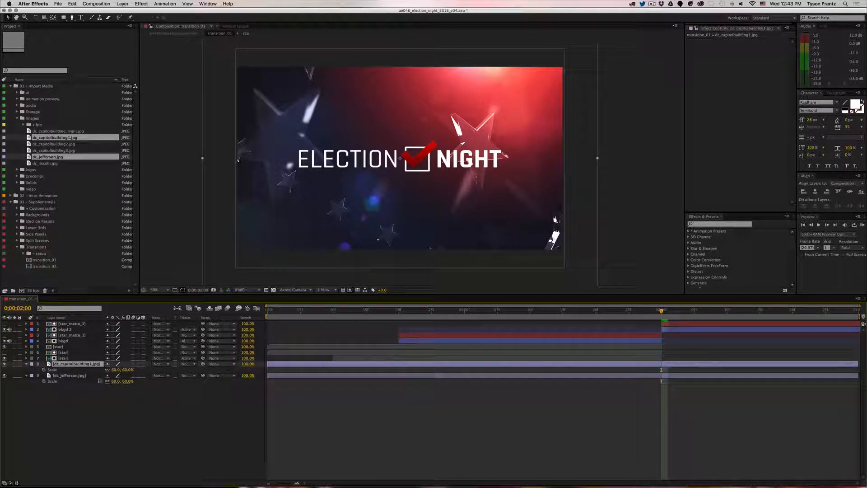
left_click_drag(116, 370, 129, 374)
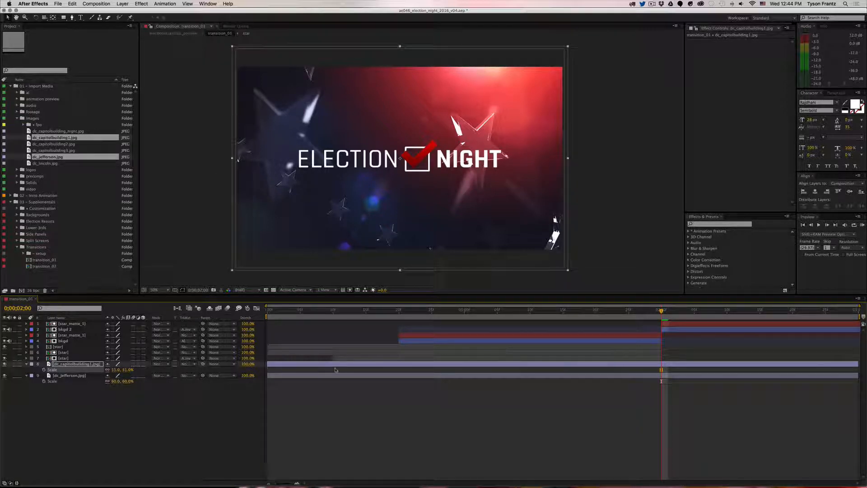
key("alt+bracketright")
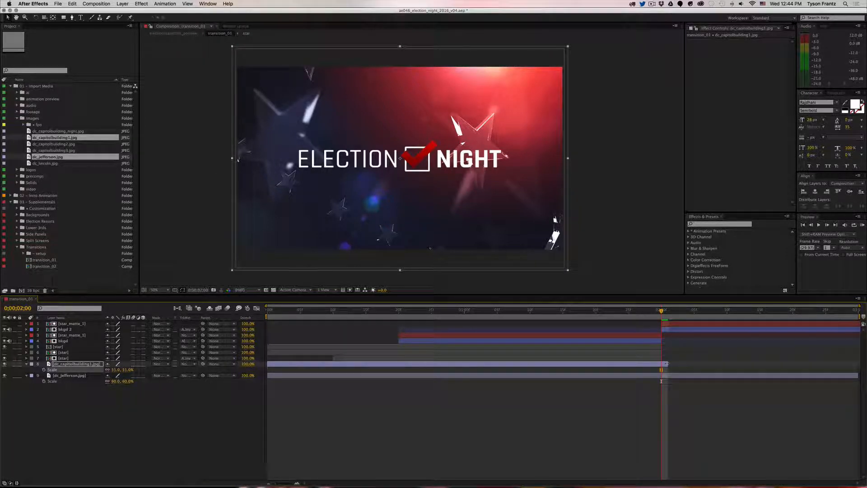
left_click(610, 377)
key("alt+bracketleft")
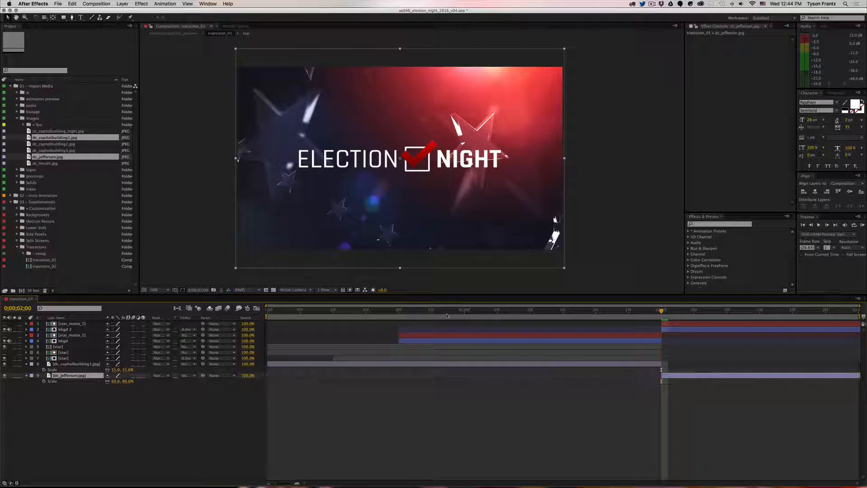
left_click_drag(436, 314, 301, 314)
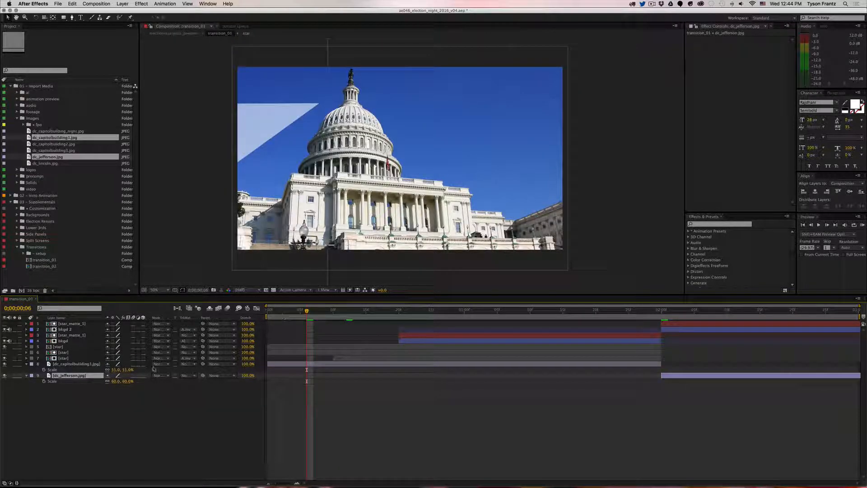
Step: Scrub through the Capitol-to-Jefferson star wipe to the two-second cut, then RAM preview it
left_click(94, 364)
left_click(83, 376, "shift")
left_click(216, 415)
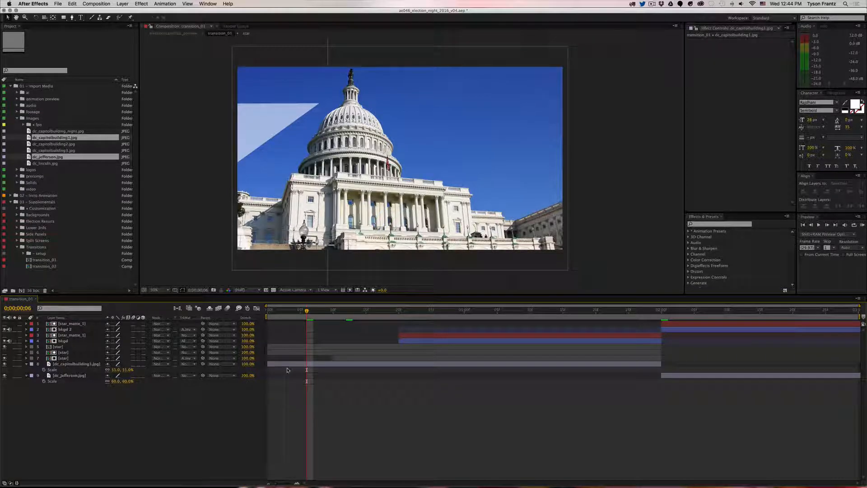
left_click_drag(345, 314, 470, 311)
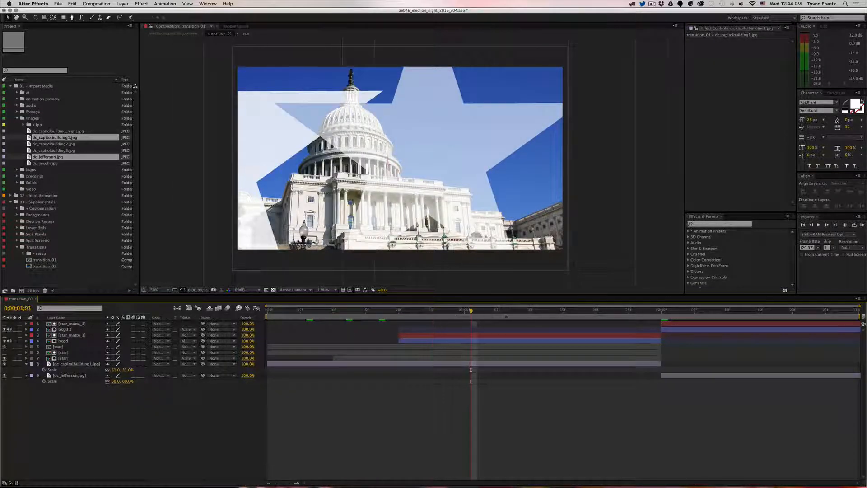
left_click_drag(612, 311, 766, 310)
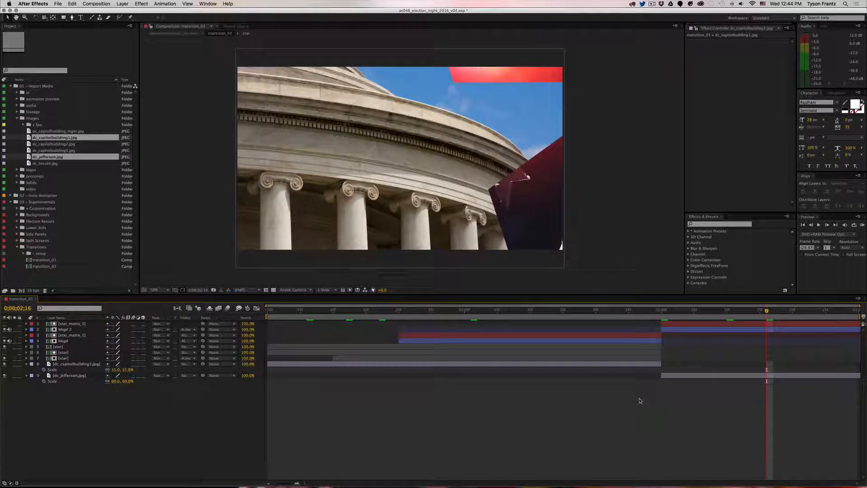
key("KP_0")
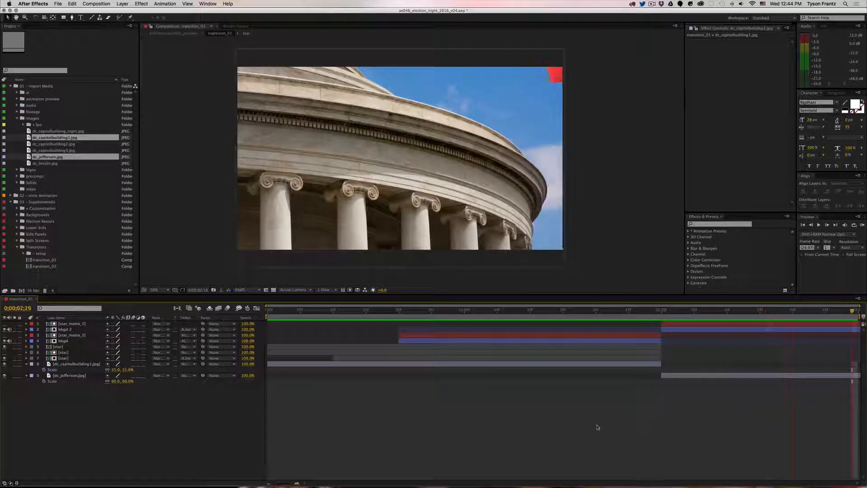
Step: Move the Capitol and Jefferson photo layers from transition_01 to the bottom of transition_02's stack
left_click(89, 365)
left_click(87, 375, "shift")
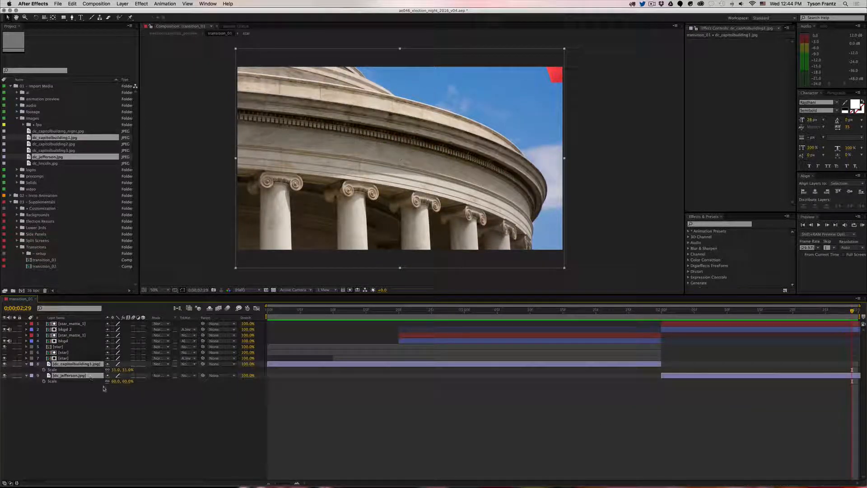
key("Delete")
double_click(68, 266)
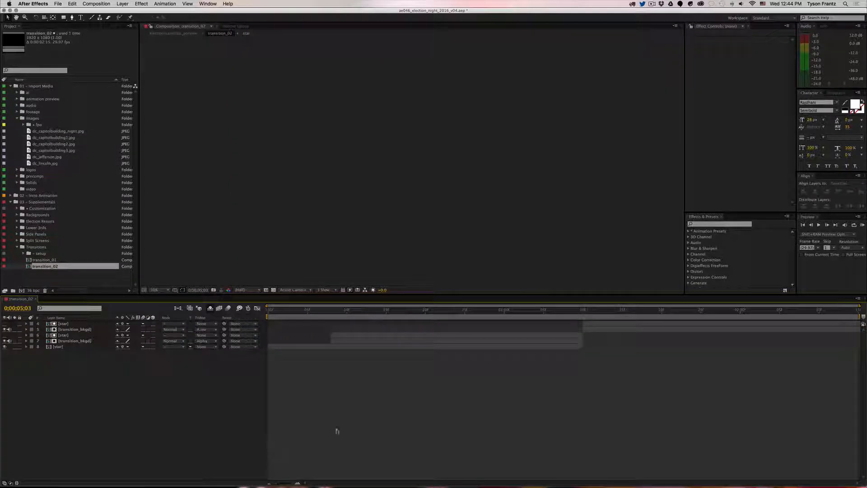
key("ctrl+v")
left_click_drag(73, 329, 106, 382)
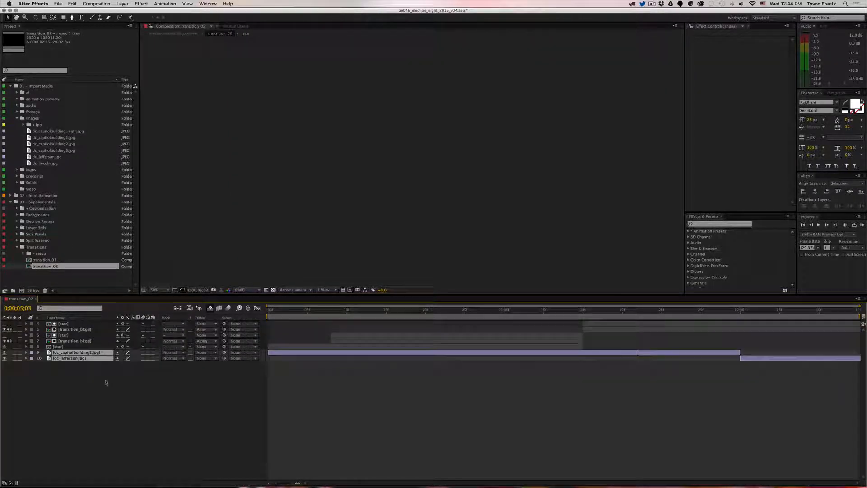
left_click(409, 409)
Step: Slide both photo layers earlier to match the transition, then preview transition_02 from 1;10
left_click(698, 352)
left_click(703, 358, "shift")
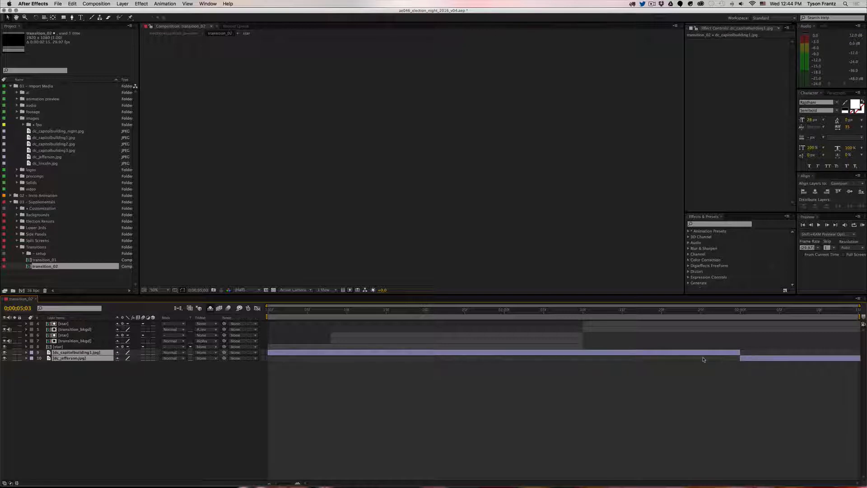
left_click_drag(702, 358, 549, 359)
left_click(543, 383)
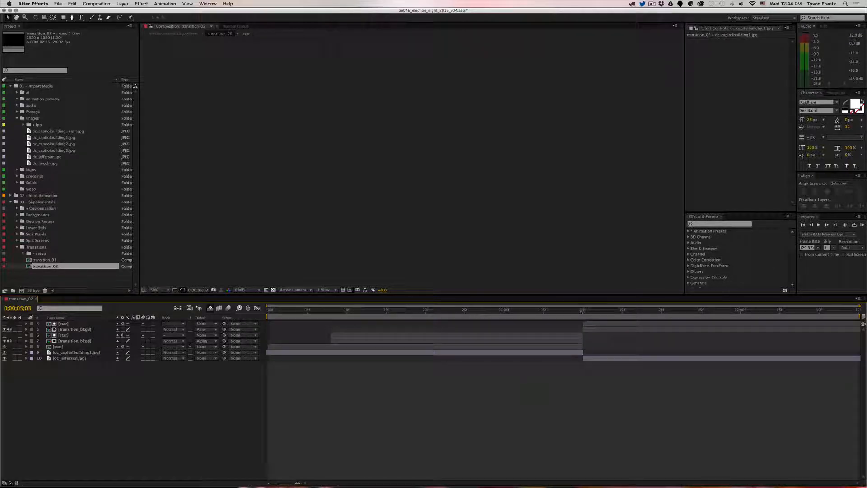
left_click(581, 311)
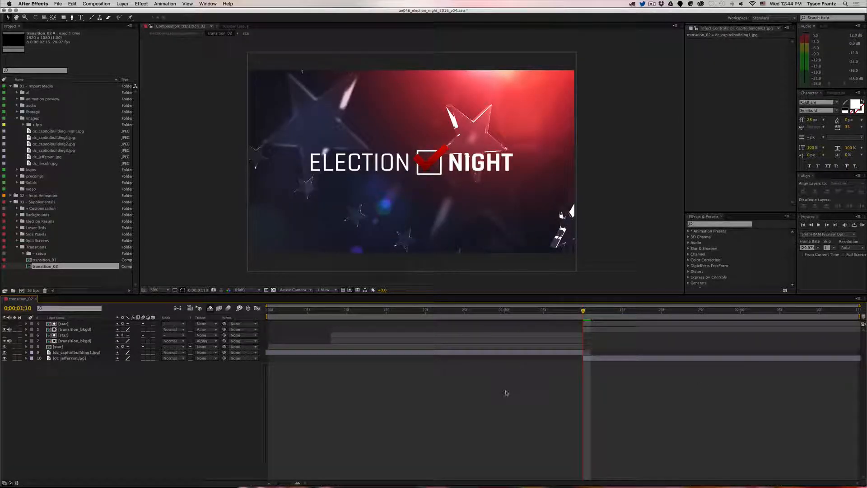
key("space")
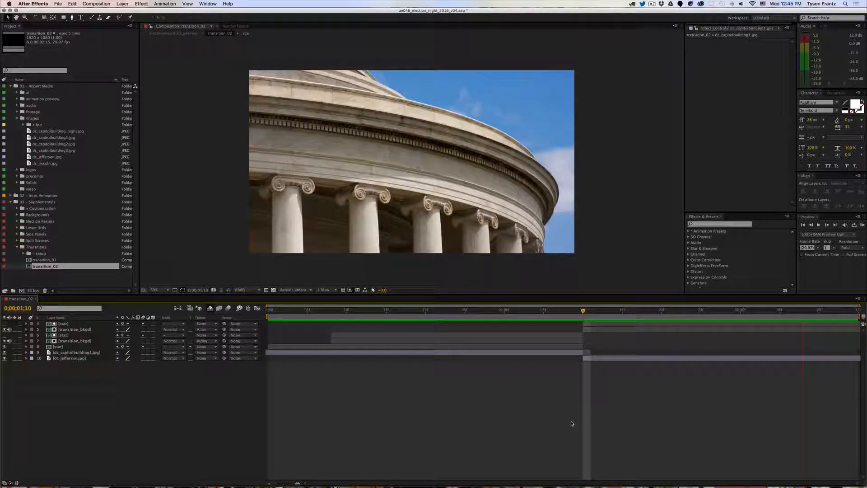
key("space")
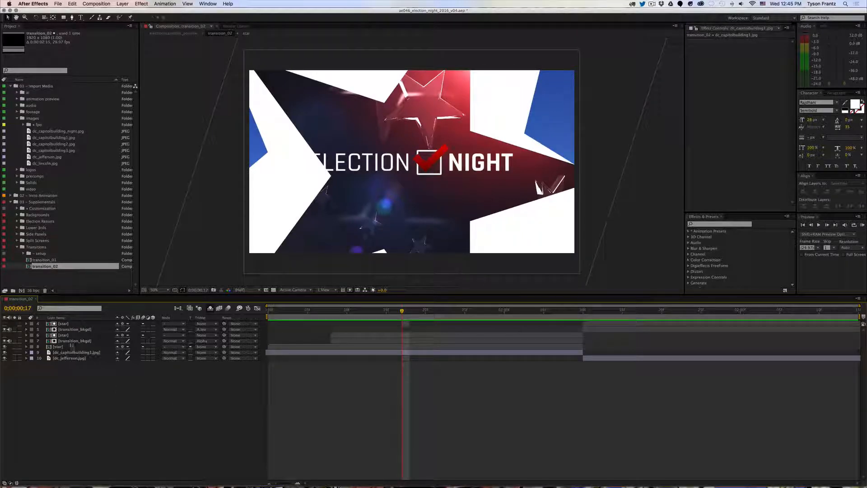
Step: In transition_bkgd, hide background_02 and show background_03, then close the precomp
double_click(71, 341)
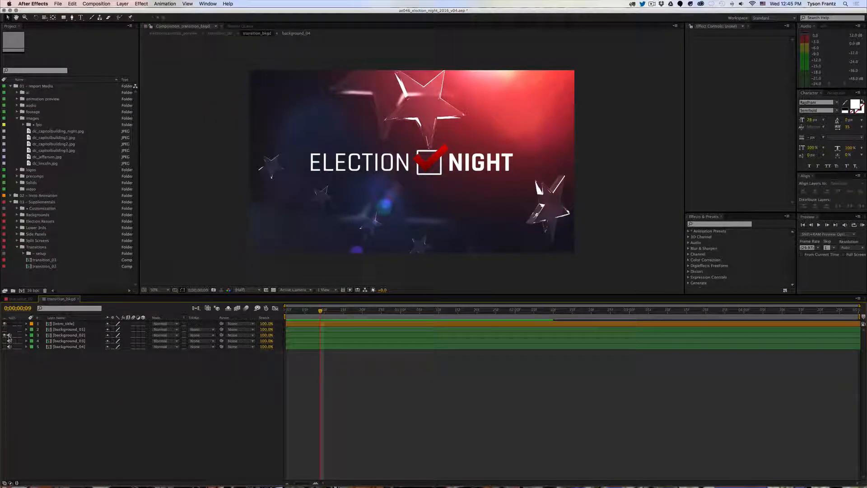
left_click(68, 335)
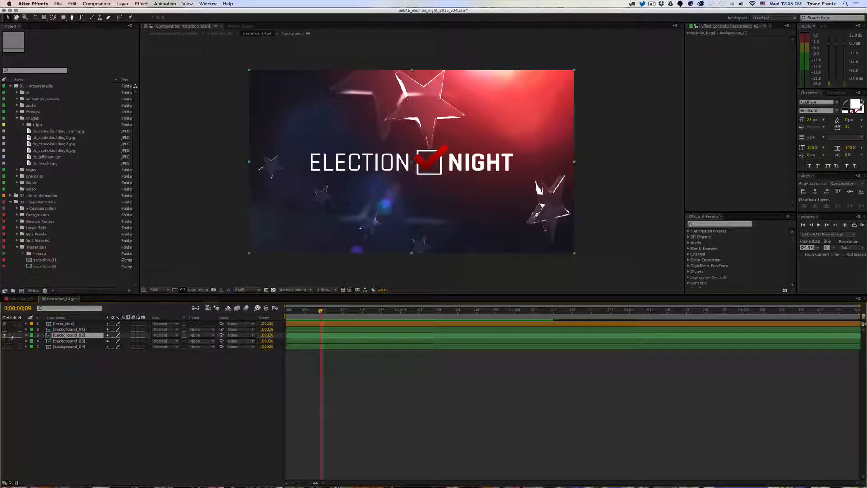
left_click(5, 335)
left_click(5, 341)
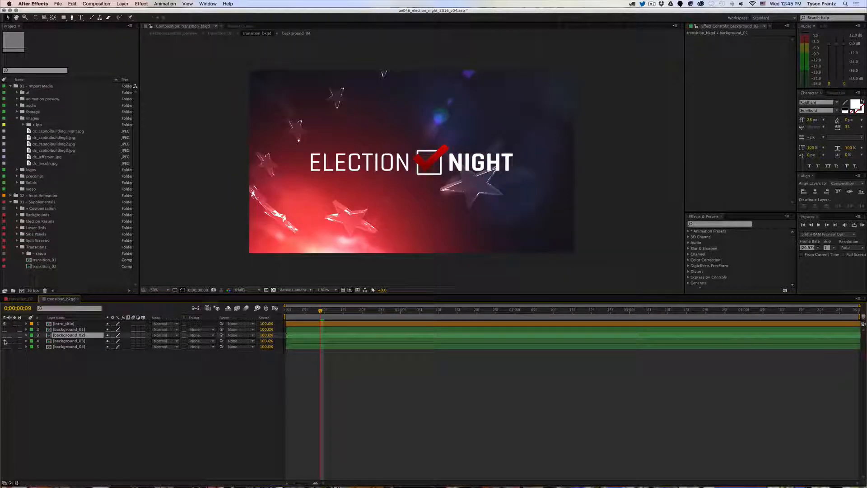
left_click(255, 401)
key("super+w")
Step: Close transition_02, reopen it to check the two photo layers, and close it again
left_click(421, 421)
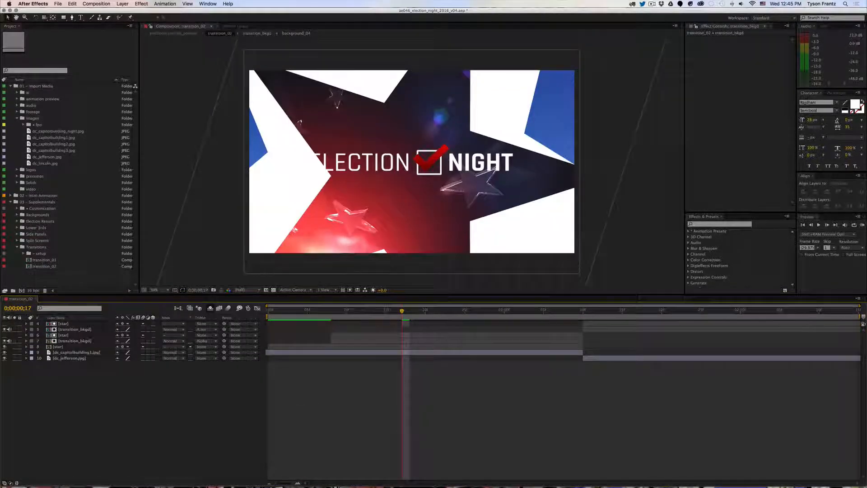
key("super+w")
double_click(44, 267)
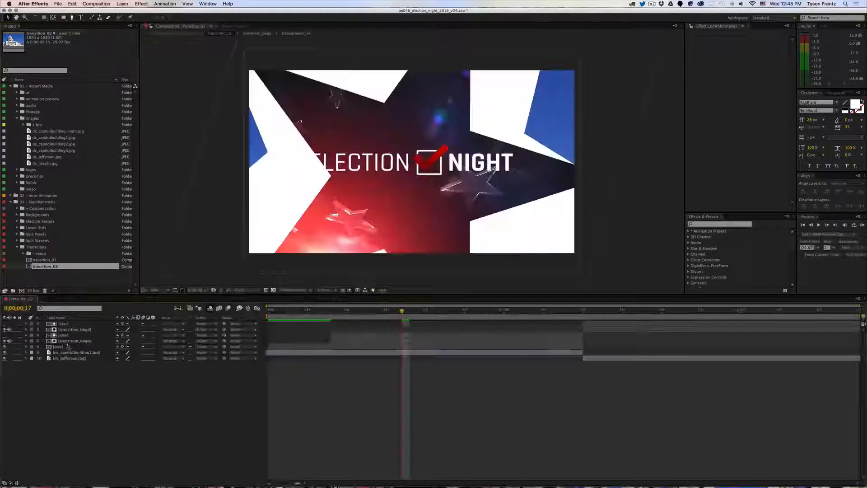
left_click(76, 352)
left_click(69, 358, "shift")
left_click(172, 419)
key("super+w")
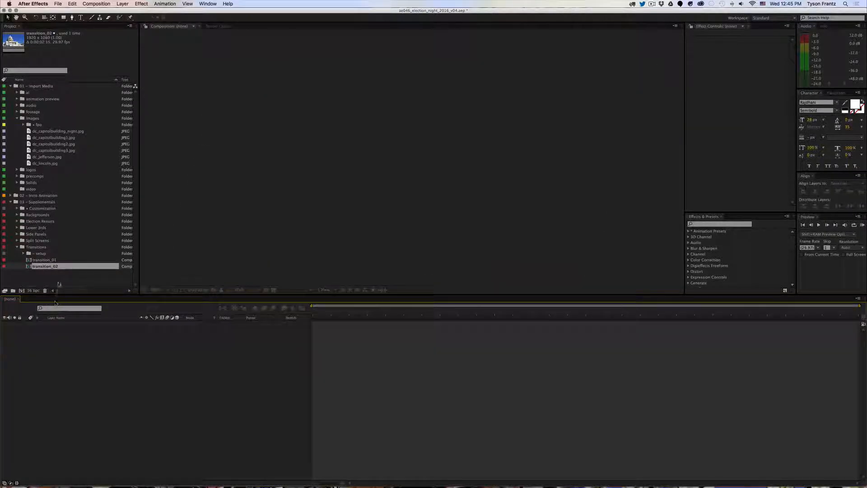
Step: Collapse Transitions and Import Media, expand Election Results > 1_Maps, and open vote_map_customization
left_click(16, 248)
left_click(36, 222)
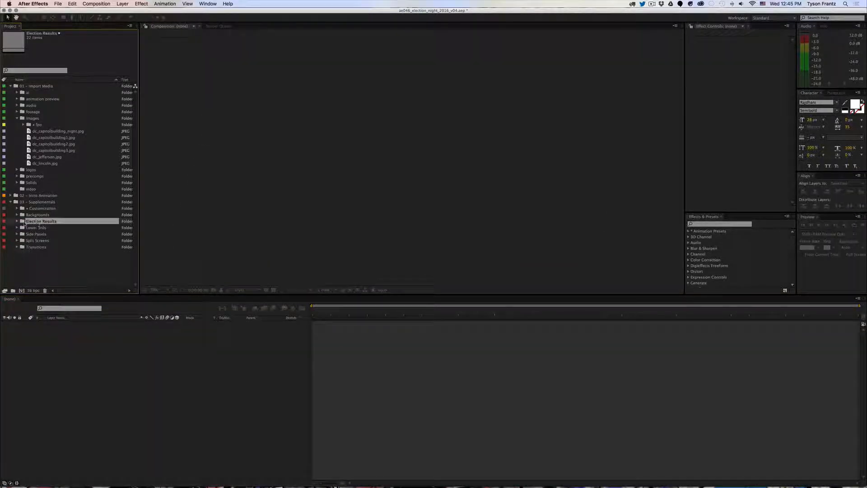
left_click(17, 221)
scroll(35, 221, "down", 2)
scroll(37, 224, "down", 1)
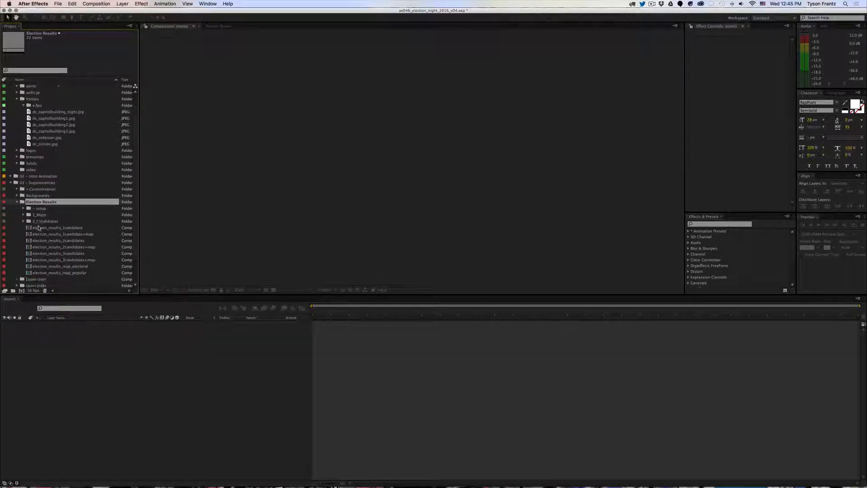
scroll(42, 182, "down", 4)
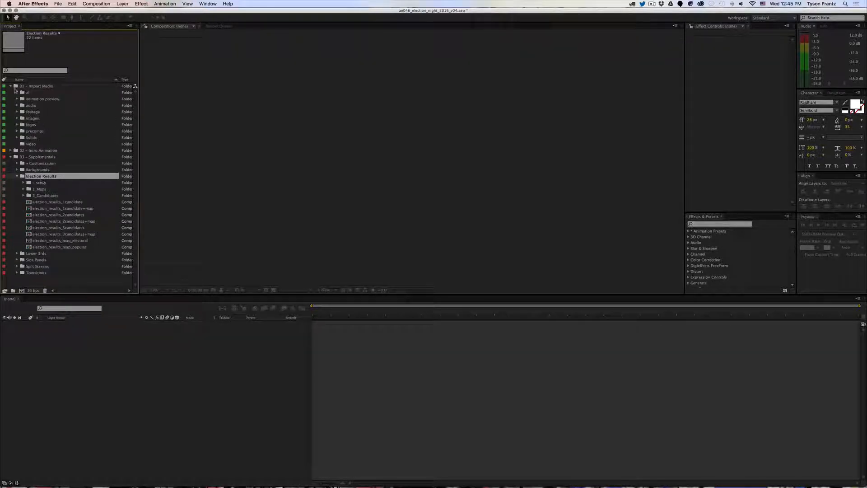
left_click(10, 85)
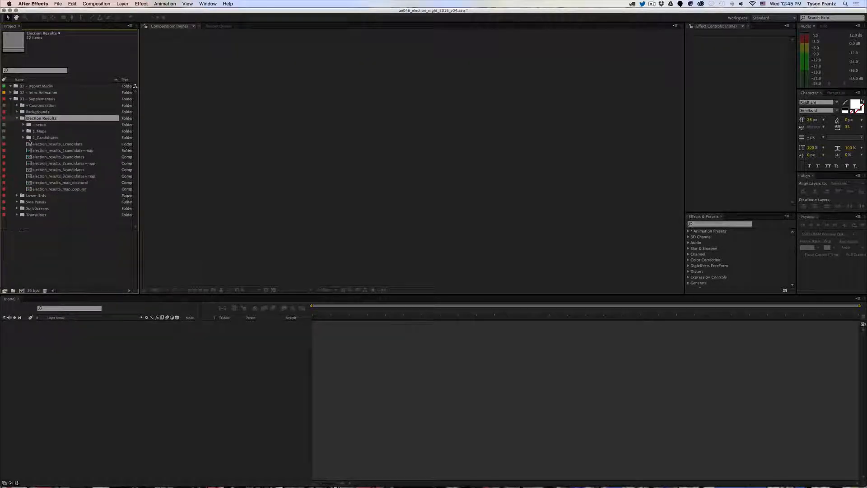
left_click(38, 125)
left_click(30, 130)
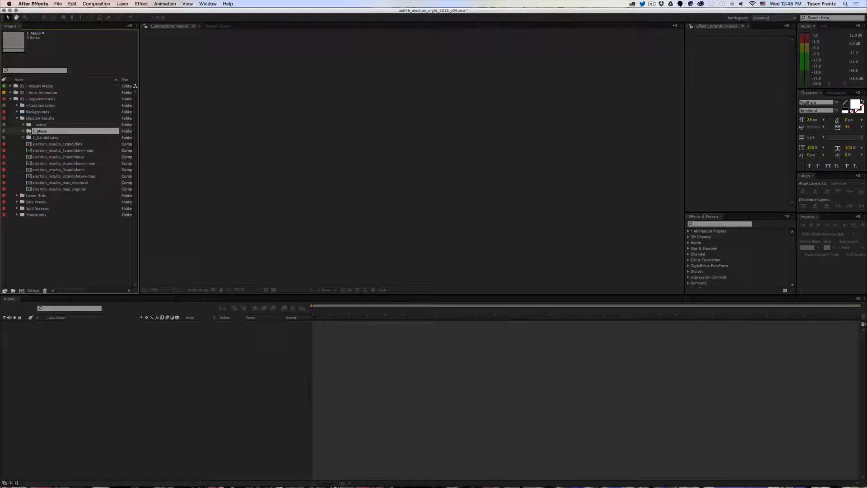
left_click(23, 130)
left_click(61, 138)
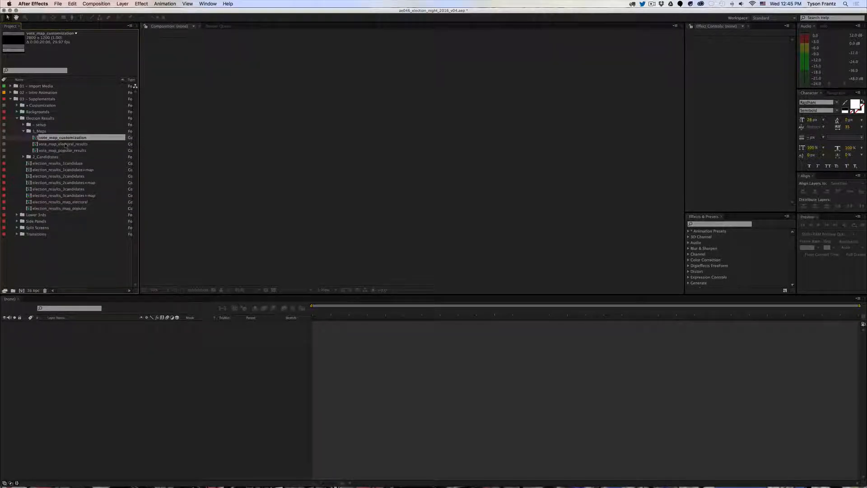
double_click(54, 138)
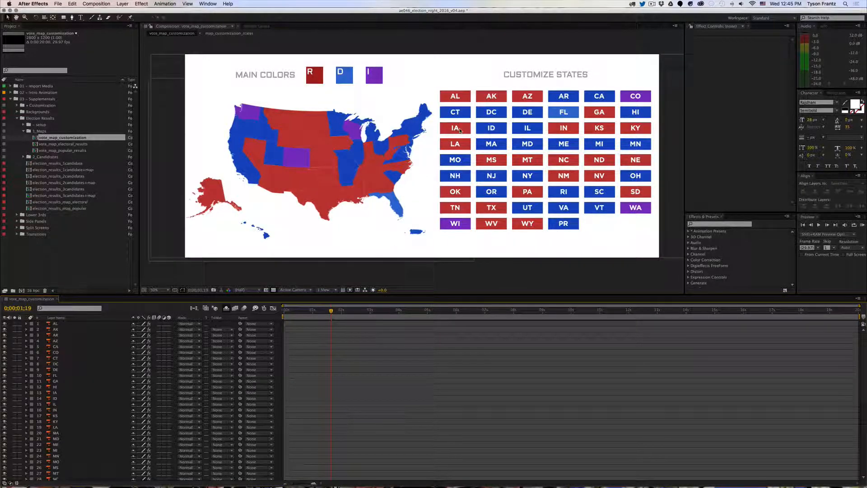
Step: Try the blue D colour on the PA state tile, then undo to keep Pennsylvania red
left_click(486, 129)
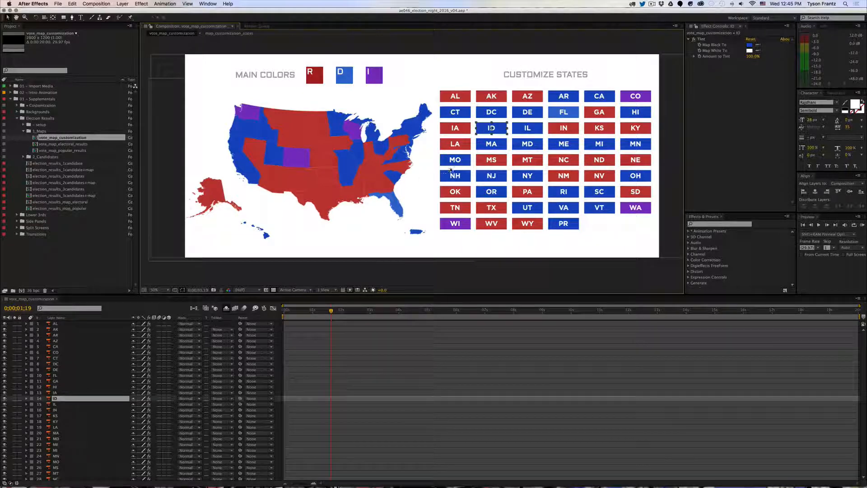
left_click(526, 193)
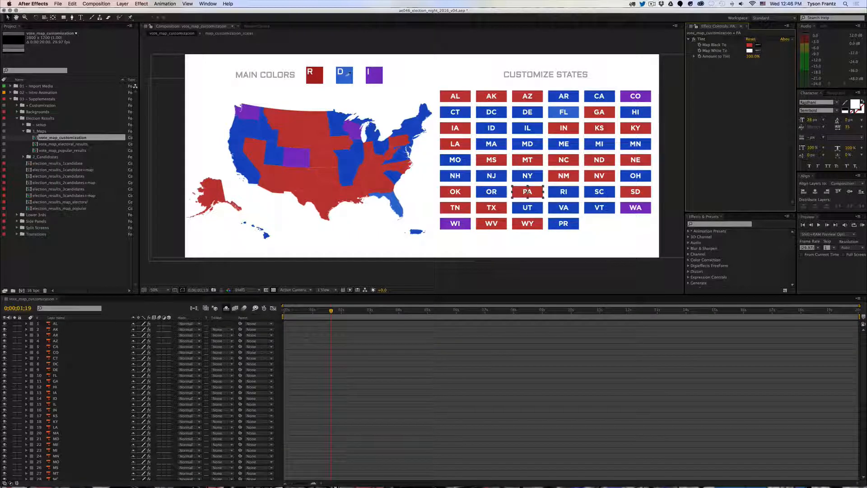
left_click(347, 78)
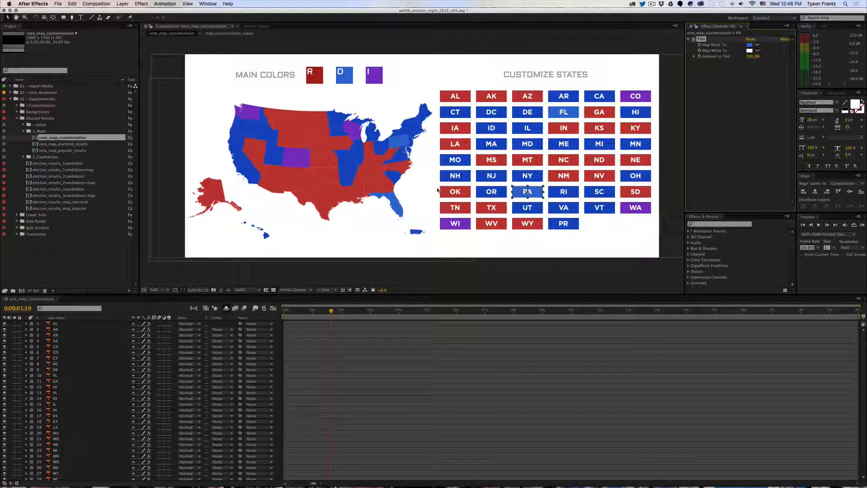
key("ctrl+z")
Step: Recolour Florida red by sampling the red party swatch with Tint's eyedropper, then close the comp
left_click(463, 116)
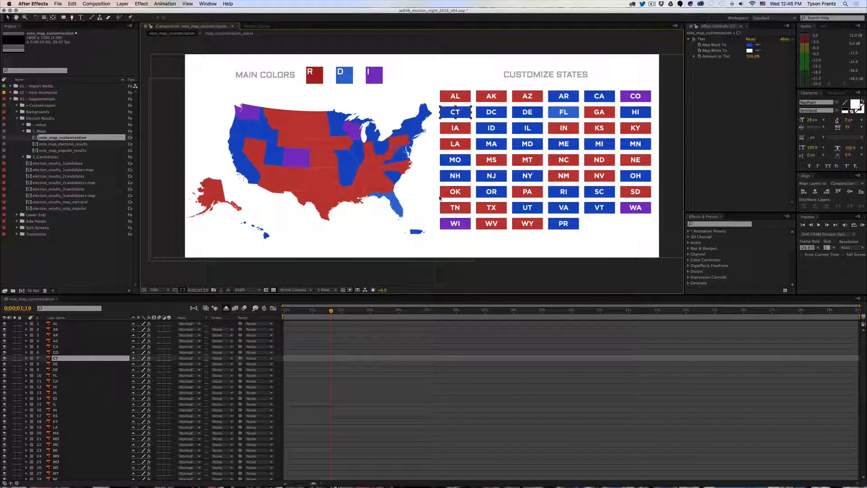
left_click(563, 113)
left_click(758, 45)
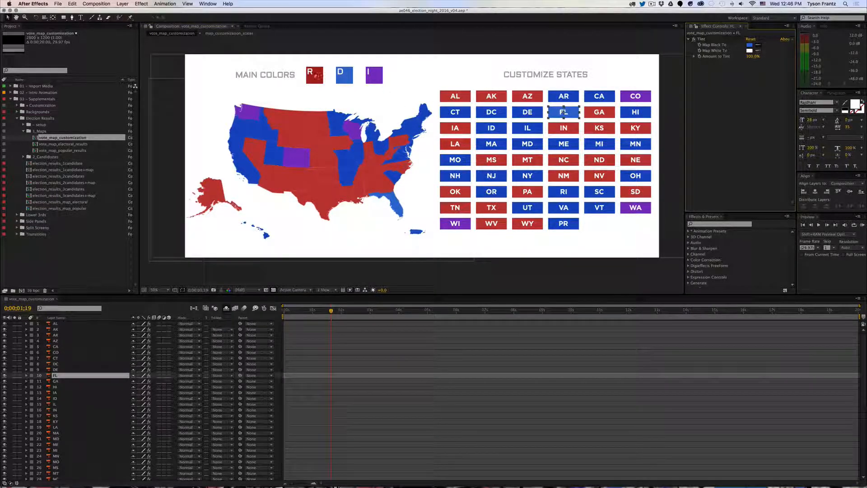
left_click(315, 79)
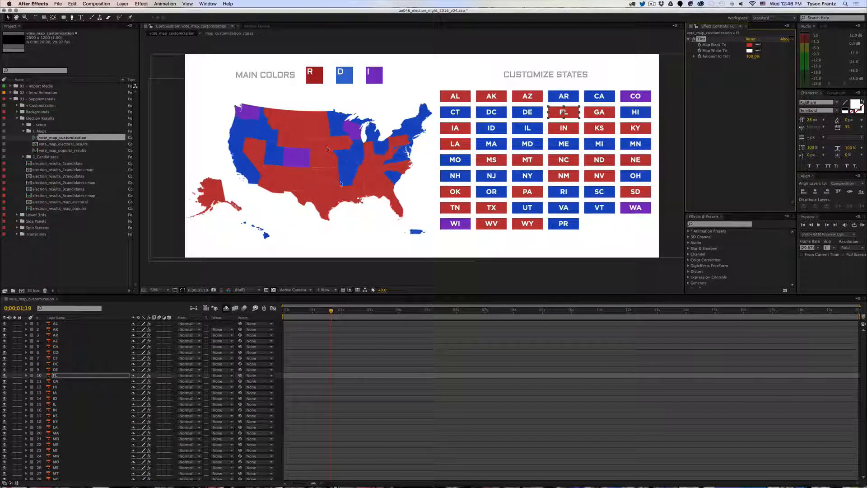
left_click(142, 301)
key("super+w")
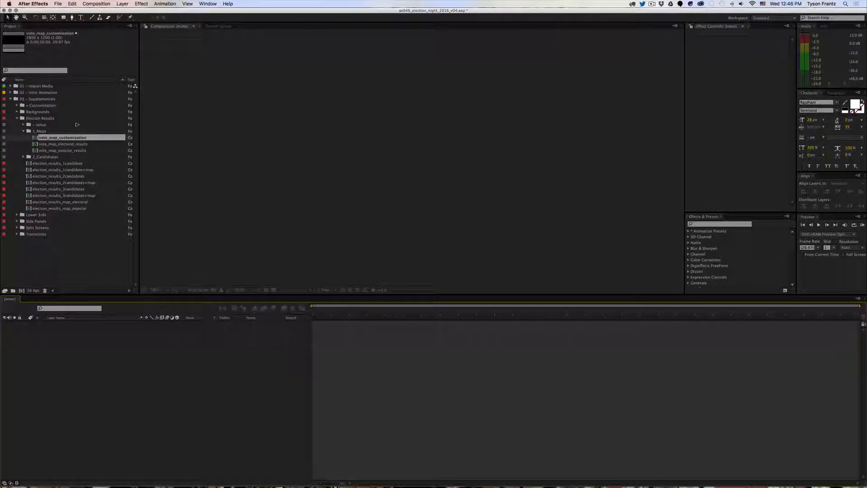
Step: Open vote_map_electoral_results and select the Democrat 160 vote total text
left_click(62, 144)
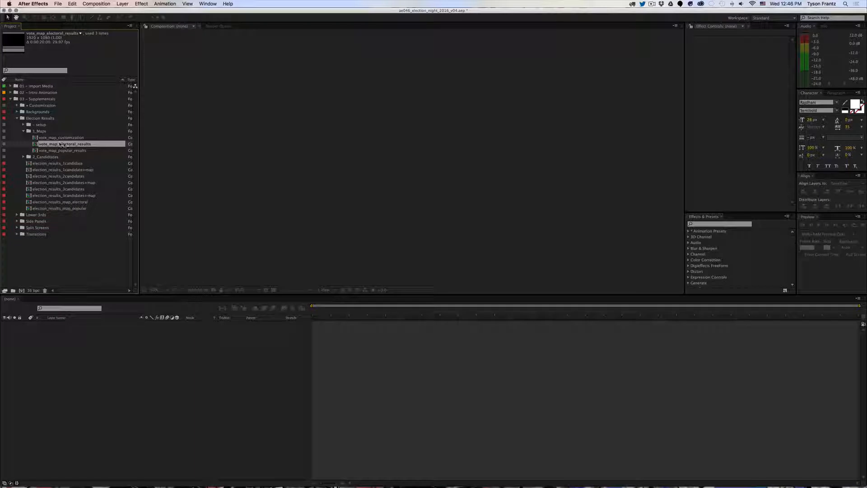
double_click(65, 144)
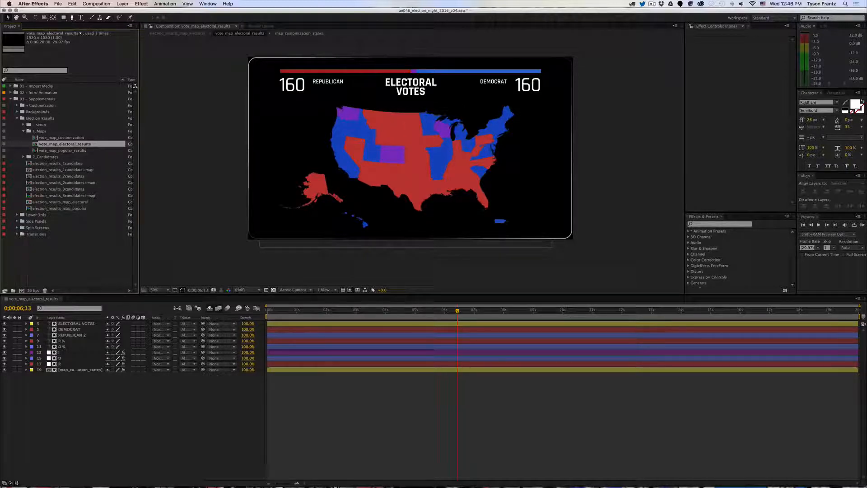
left_click(529, 86)
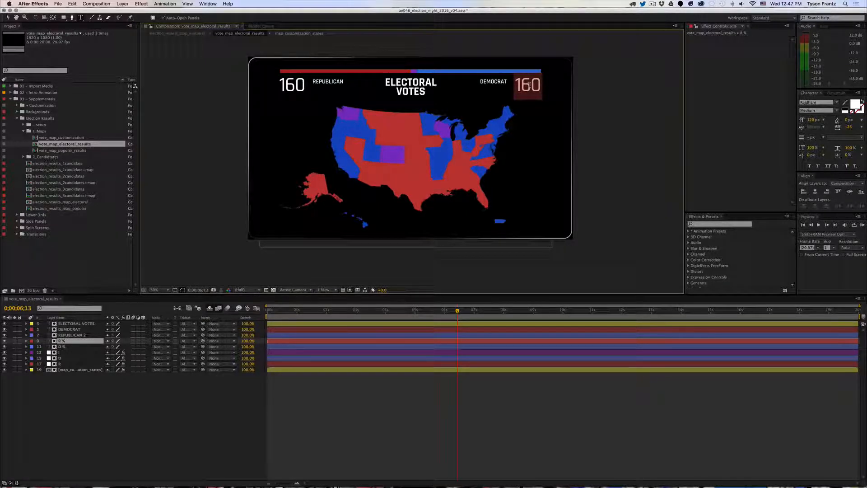
Step: Change the Democrat electoral total to 240 and the Republican total to 108
type("240")
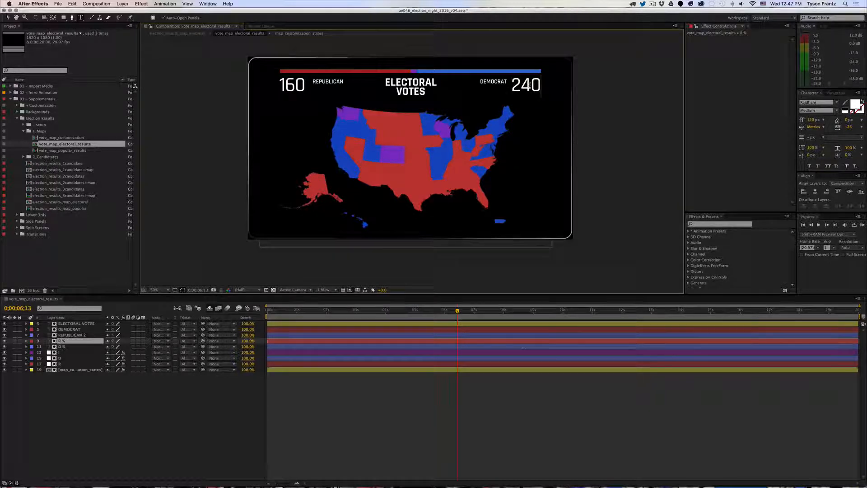
left_click(522, 391)
double_click(292, 85)
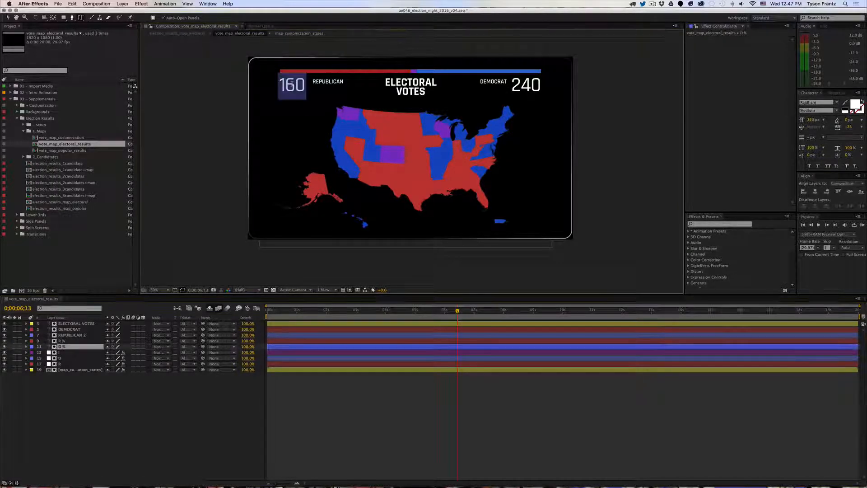
type("108")
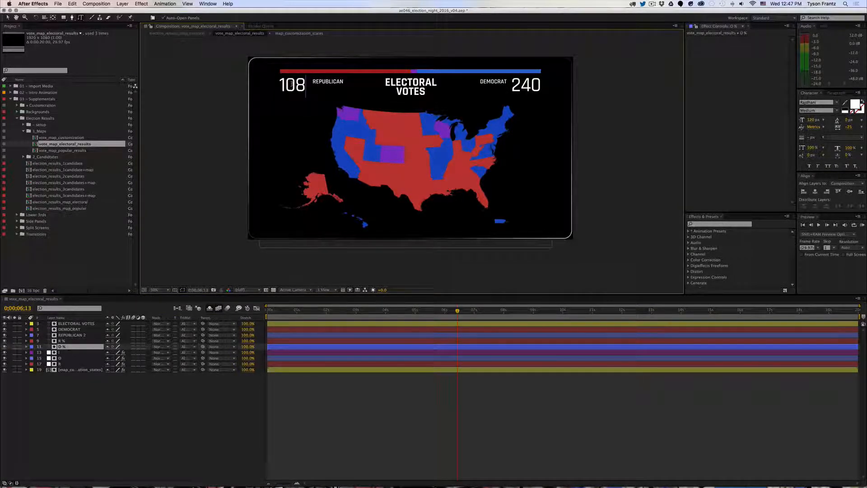
left_click(461, 420)
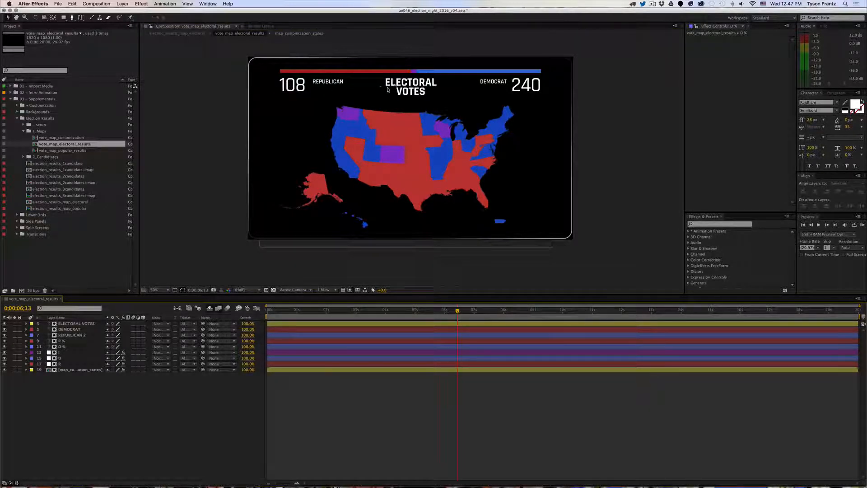
Step: Hide layer 13's purple segment and drag the blue Democrat bar's left edge further left
left_click(63, 352)
left_click(4, 353)
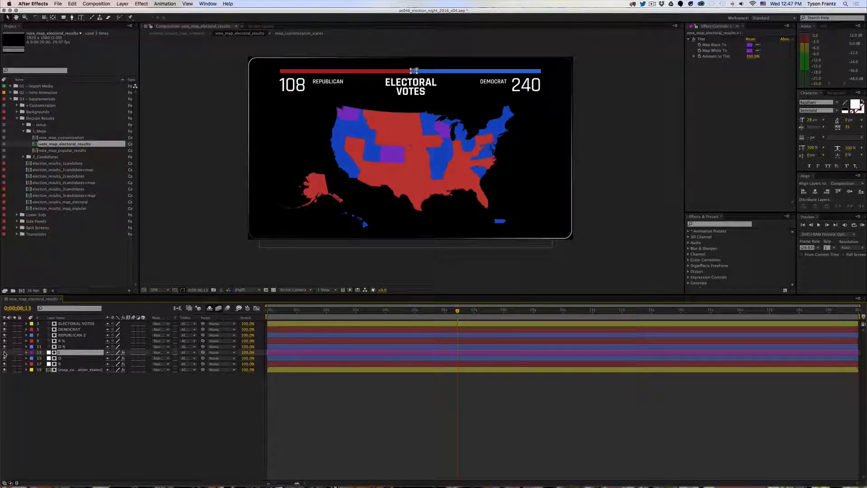
left_click(63, 364)
left_click(68, 359)
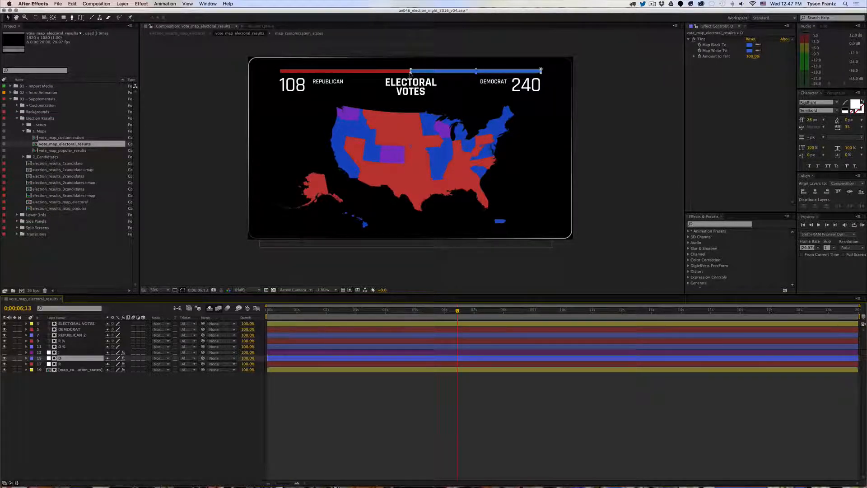
left_click(410, 72)
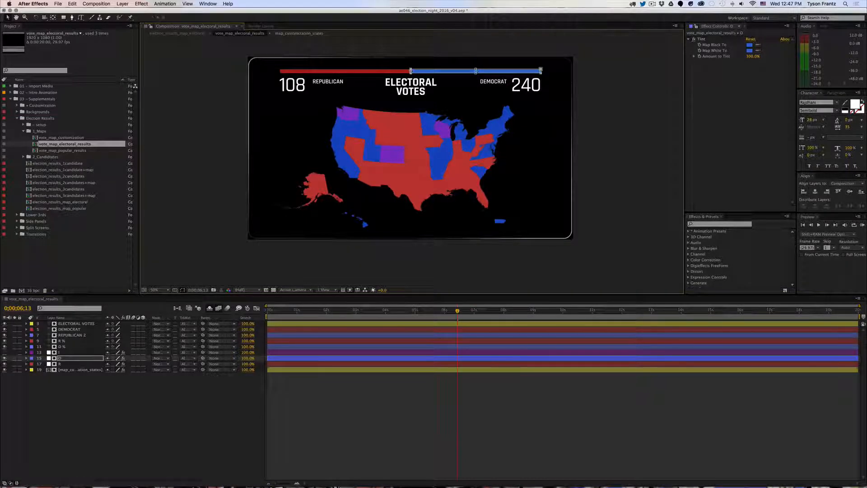
left_click_drag(411, 71, 352, 72)
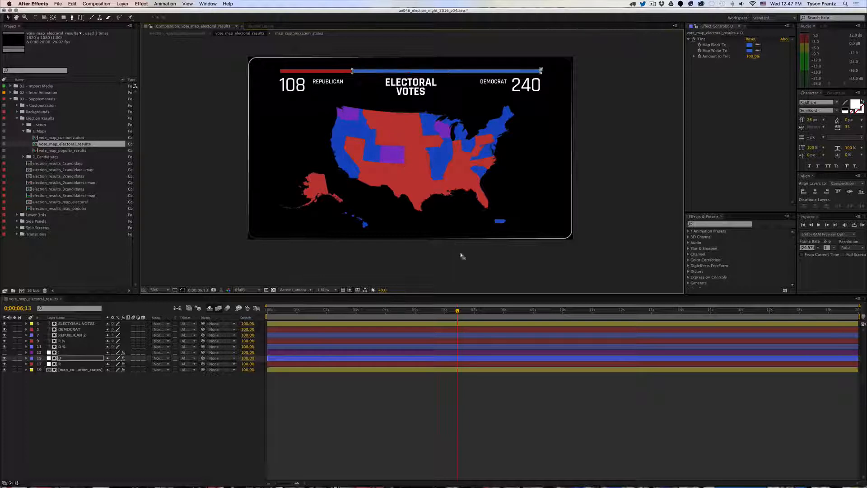
left_click(532, 424)
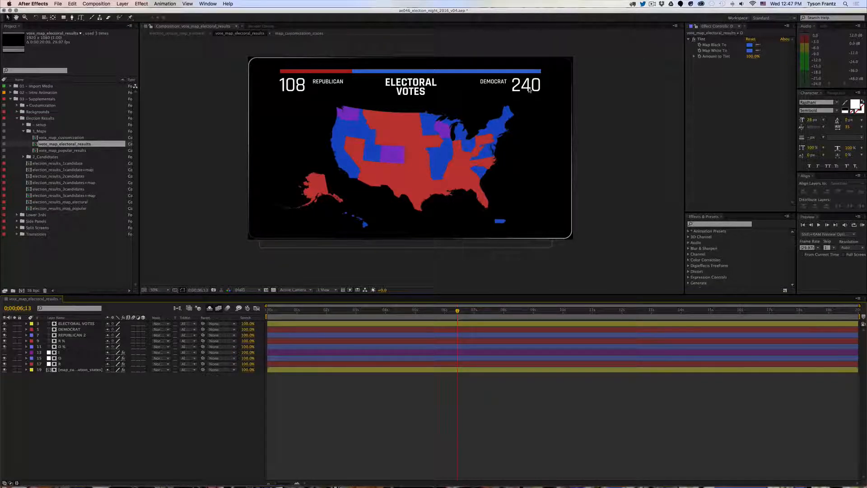
left_click(365, 71)
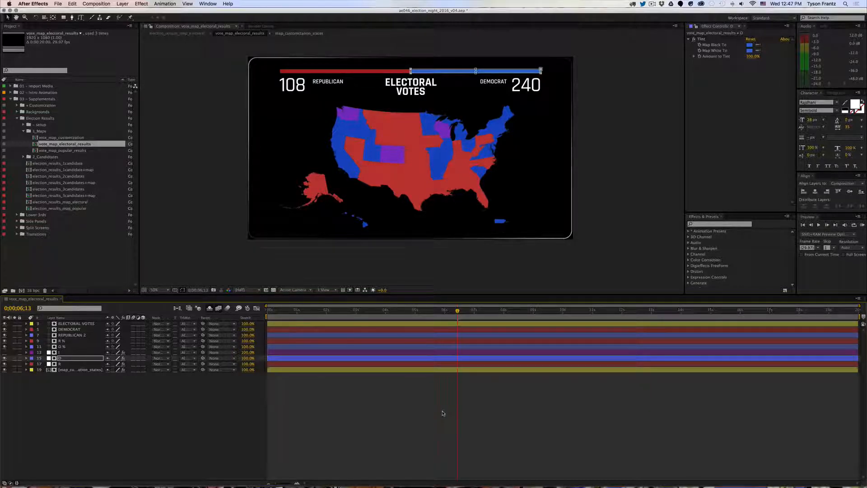
Step: Enter 240 for the Republican total and 108 for the Democrat total
double_click(291, 85)
type("2")
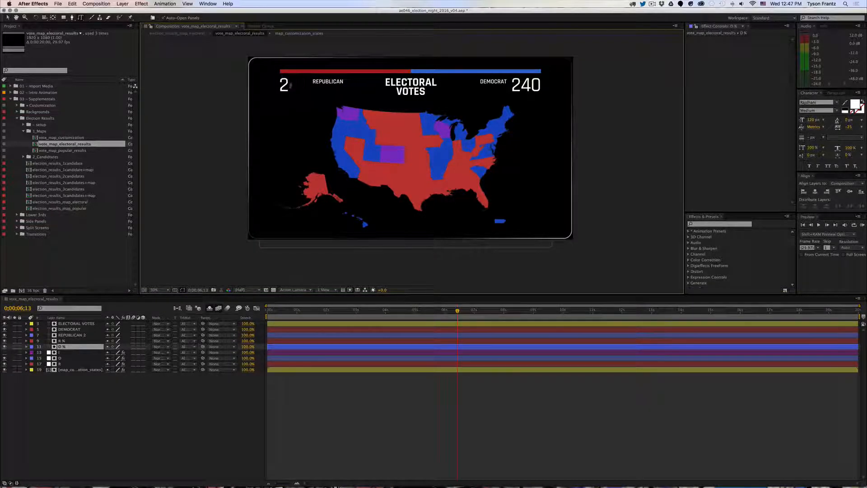
type("40")
left_click(521, 402)
double_click(526, 85)
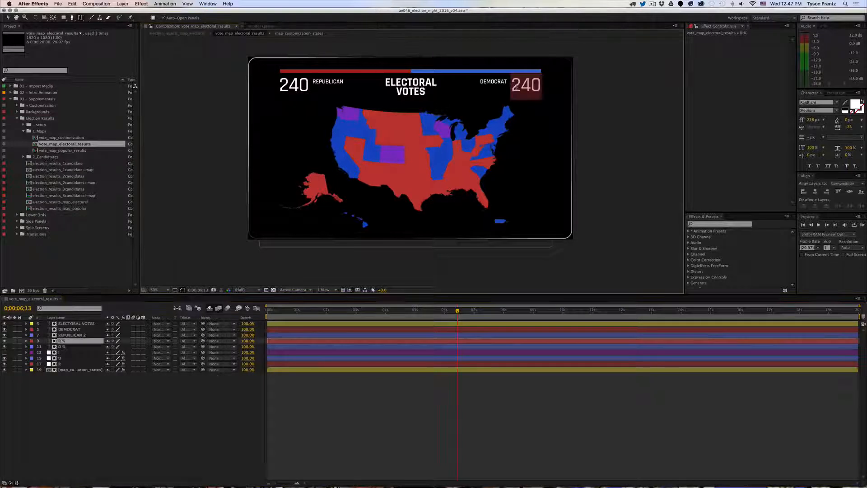
type("108")
left_click(510, 441)
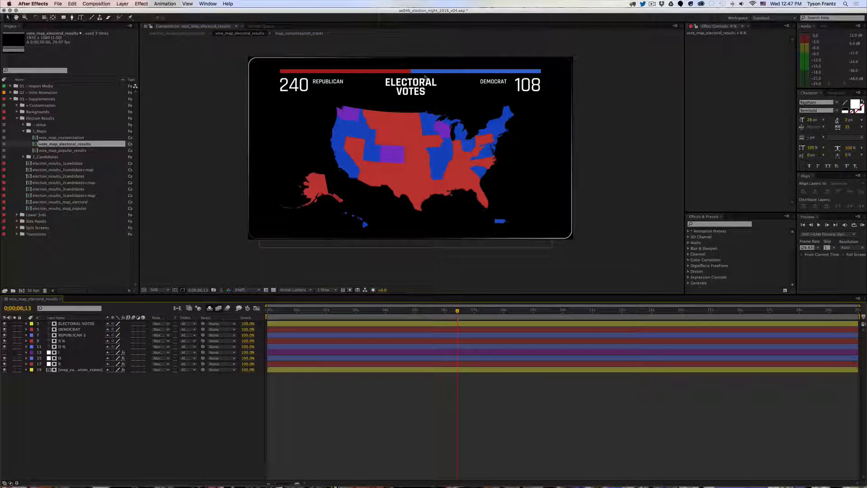
Step: Inspect layer D on its own, undo the totals back to 160 each, and close the comp
double_click(471, 142)
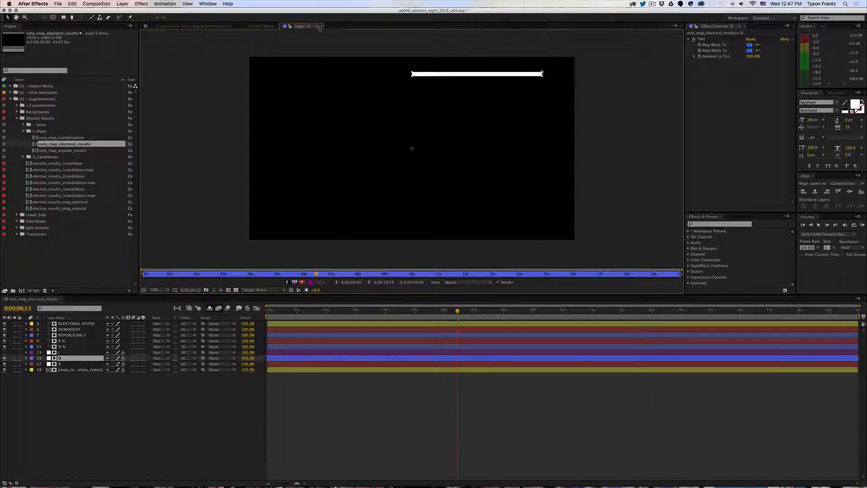
left_click(322, 27)
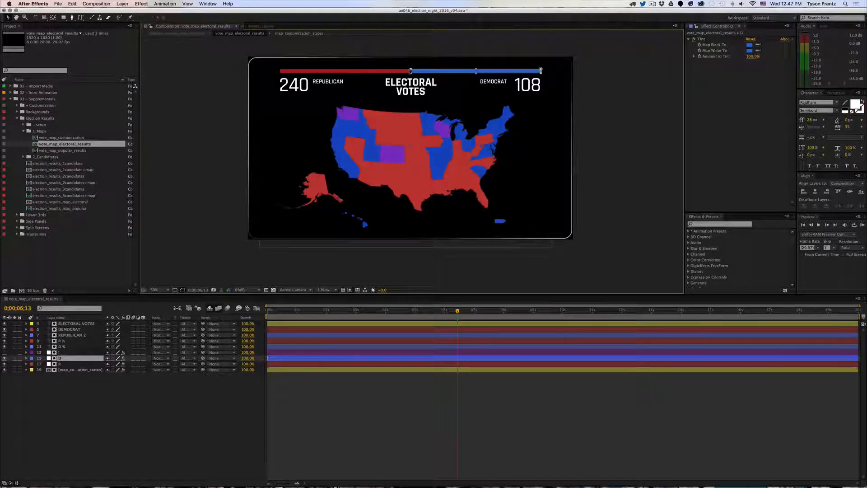
key("Return")
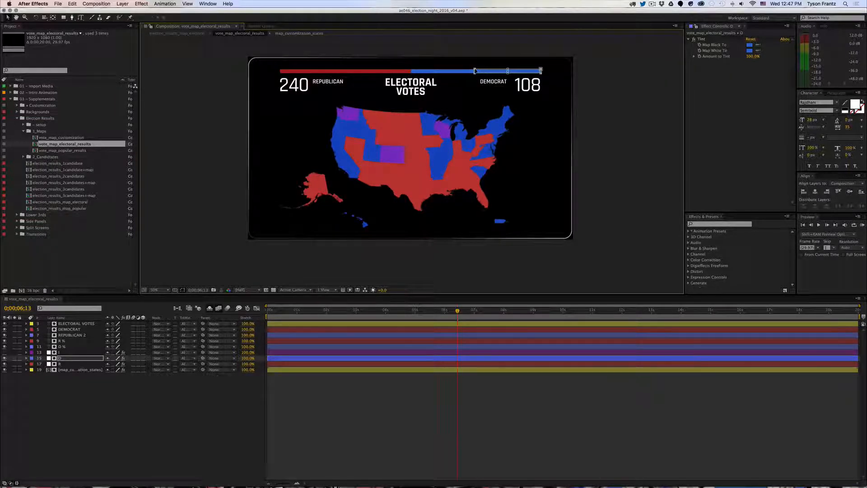
left_click(539, 393)
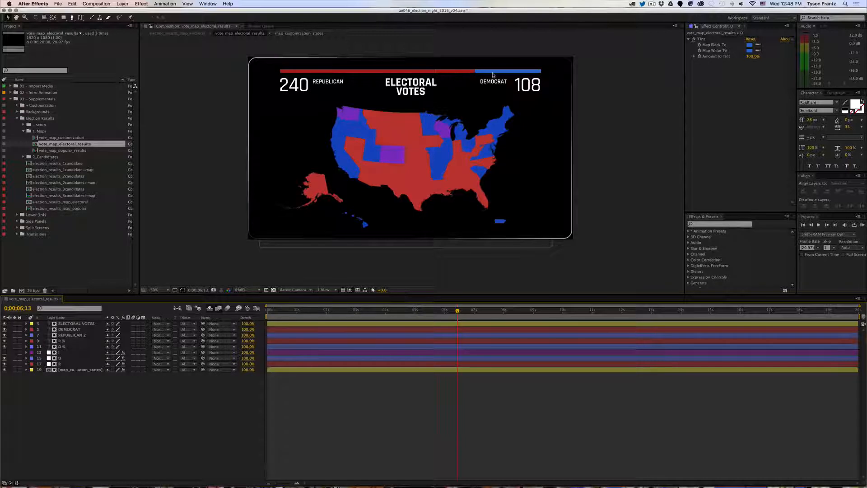
left_click(586, 358)
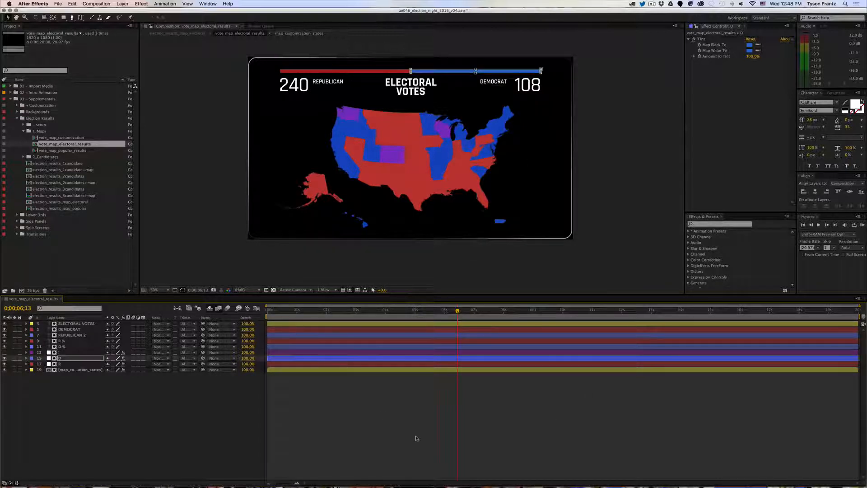
key("super+z")
key("super+z")
key("super+z")
key("super+z")
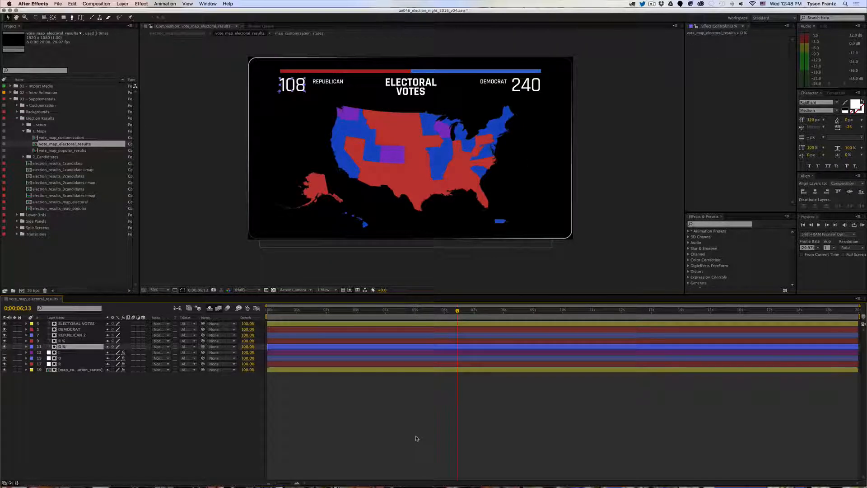
key("super+z")
key("super+z")
key("super+z")
key("super+z")
key("super+w")
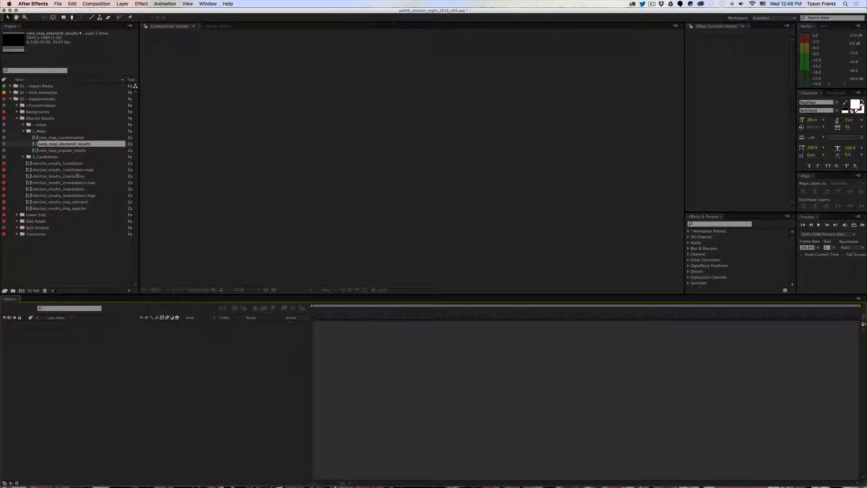
Step: Open vote_map_popular_results and retype the 49 percentage as 54
double_click(67, 150)
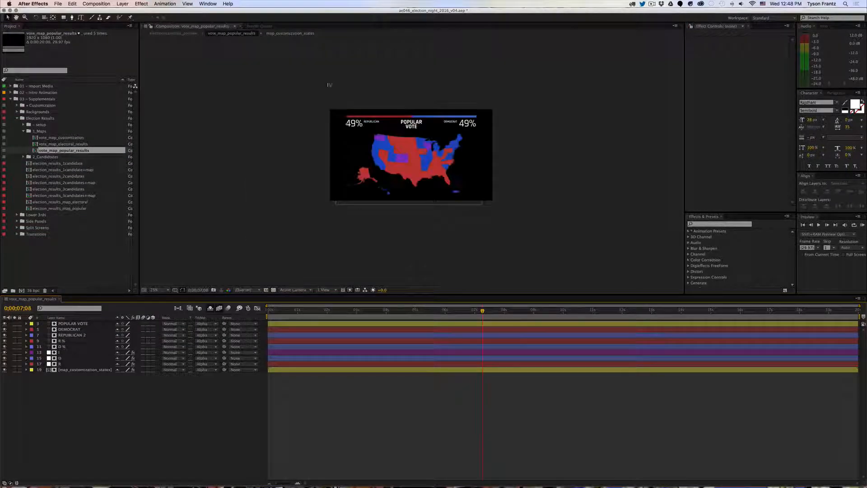
double_click(298, 87)
left_click_drag(300, 87, 264, 86)
type("54")
left_click(482, 450)
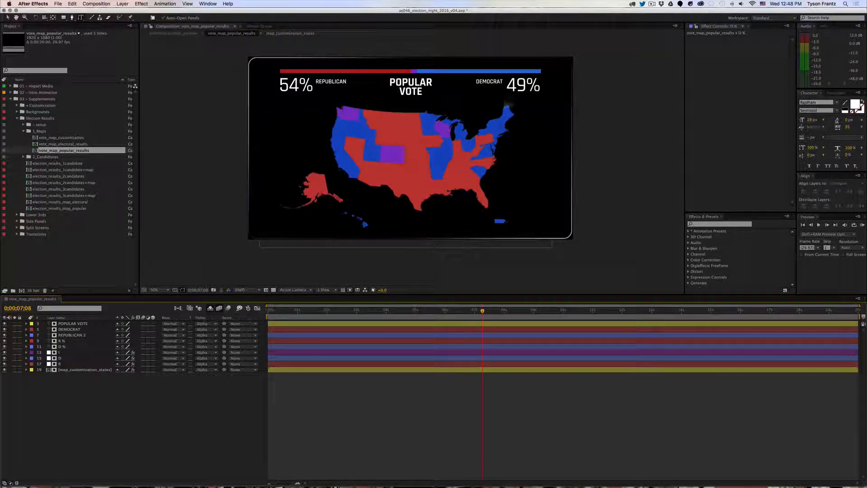
left_click_drag(528, 87, 522, 87)
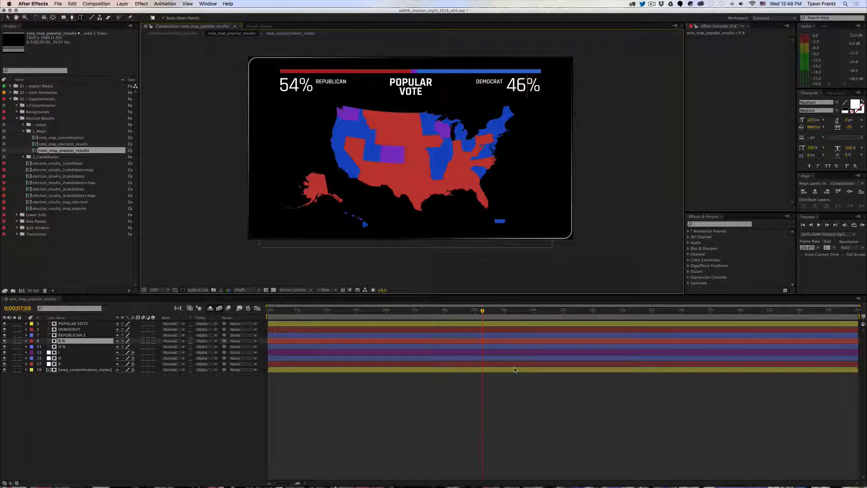
left_click(516, 414)
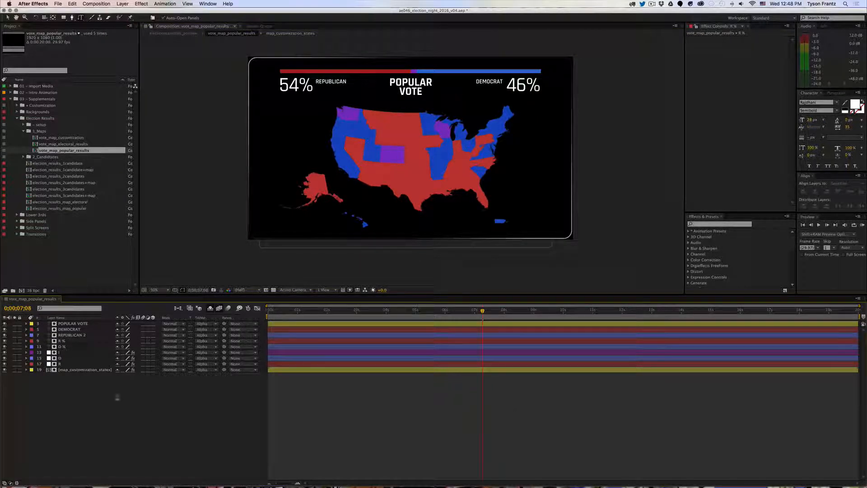
Step: Undo the percentage edit and close the popular-vote comp
key("super+z")
key("super+z")
left_click(395, 466)
key("super+w")
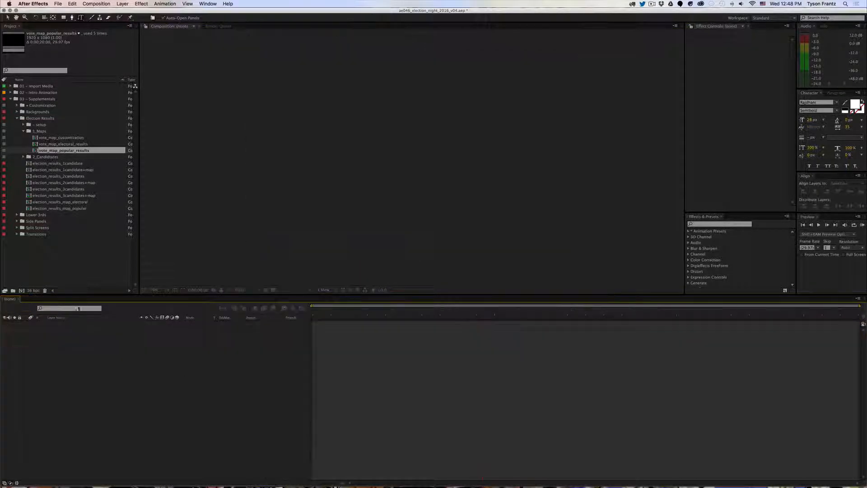
Step: Expand the candidates folder and open the candidate_D_results composition
left_click(24, 131)
left_click(29, 138)
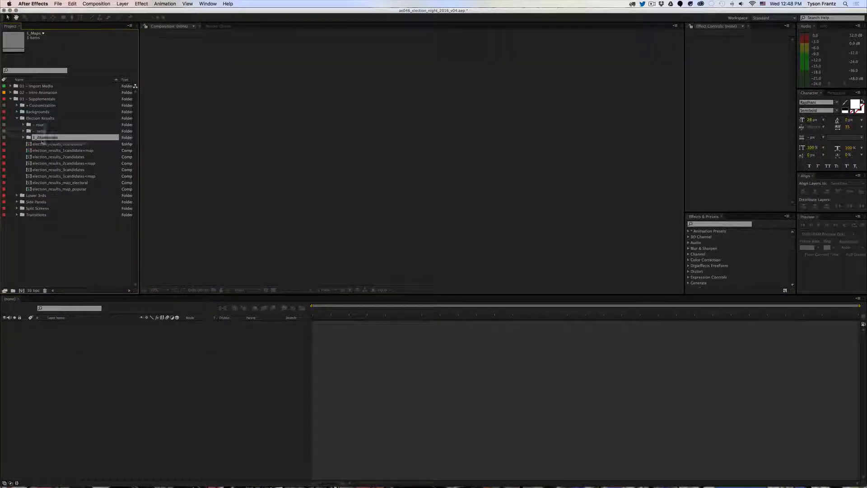
left_click(23, 138)
left_click(60, 144)
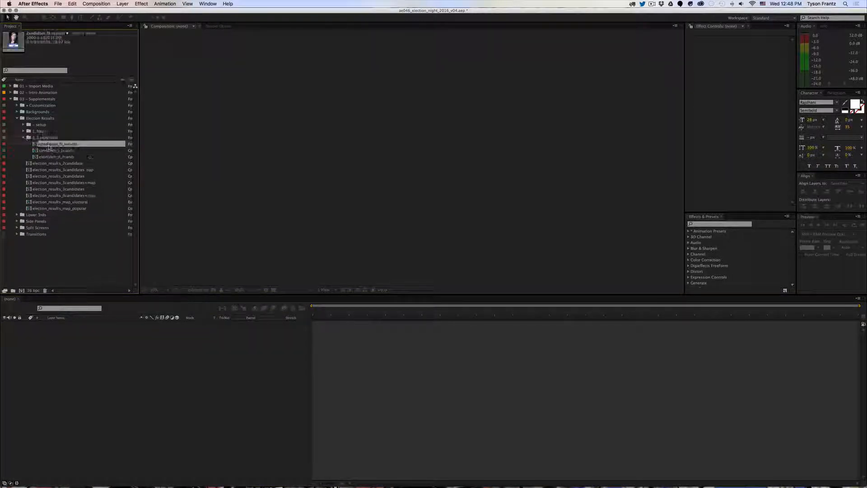
double_click(51, 144)
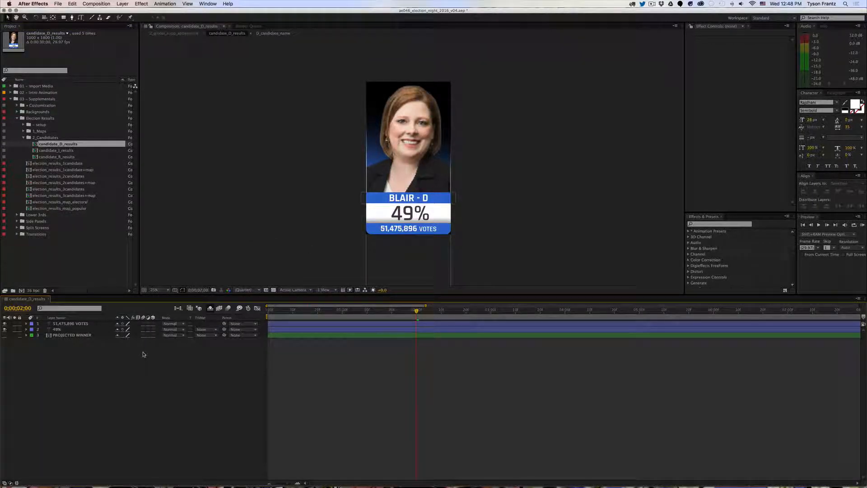
scroll(413, 152, "down", 4)
scroll(430, 198, "up", 4)
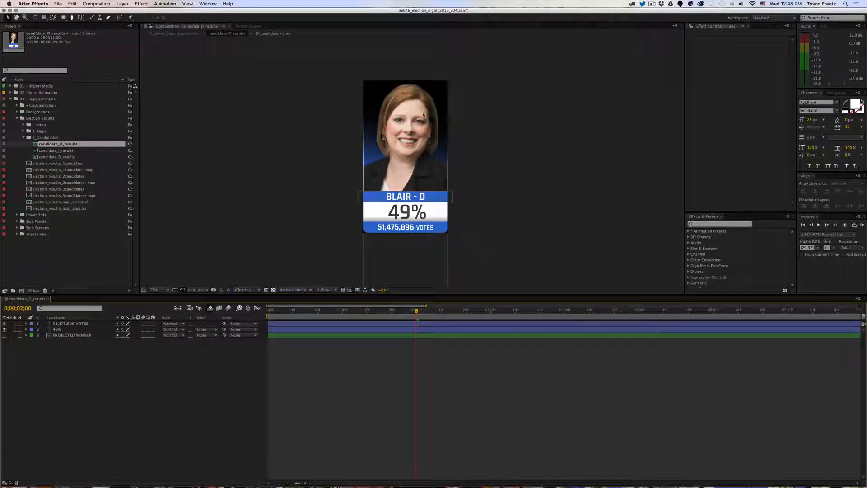
Step: Change the Democrat card's percentage from 49% to 42%
left_click(66, 324)
left_click(73, 330)
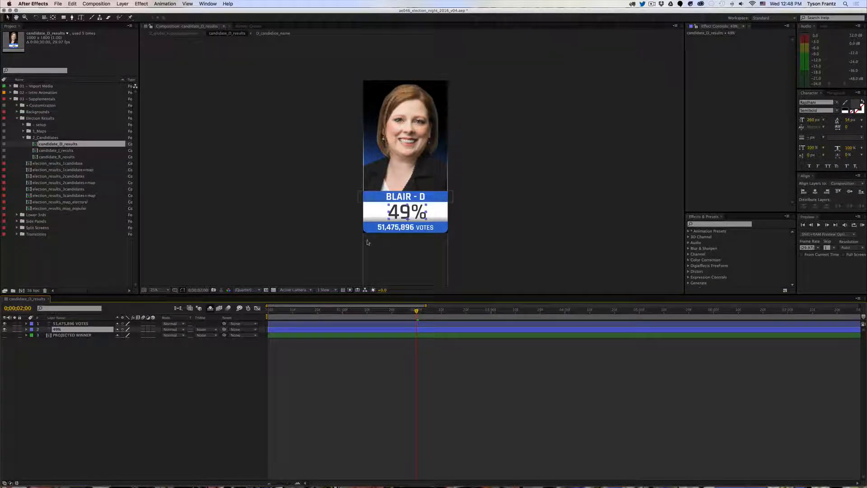
key("super+t")
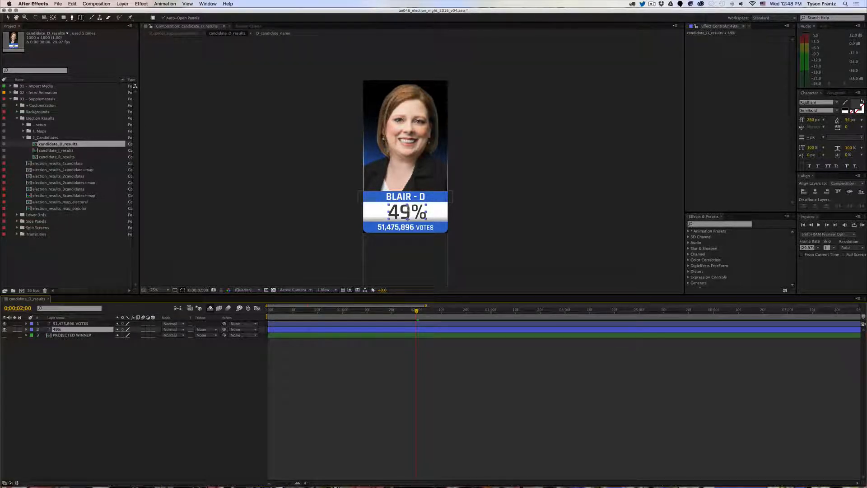
left_click_drag(409, 211, 346, 217)
type("42")
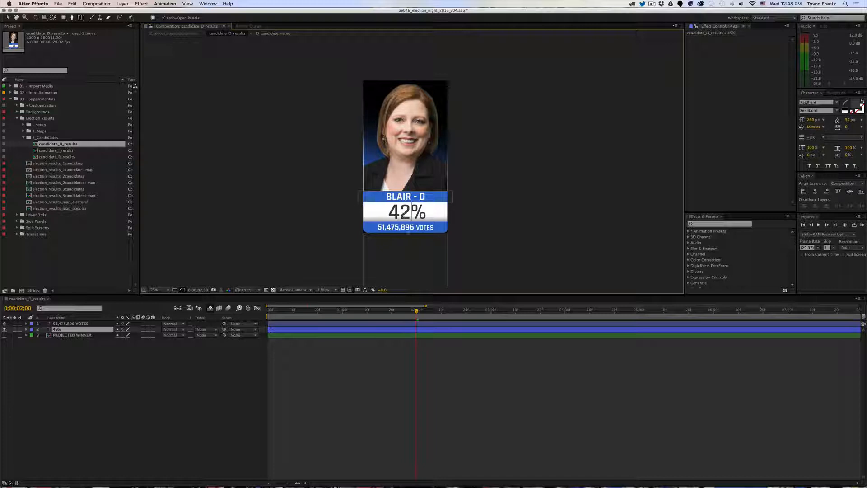
left_click(433, 432)
Step: Revise the Democrat vote total with new digits (43, 36, 101), then open candidate_I_results
left_click_drag(386, 227, 355, 229)
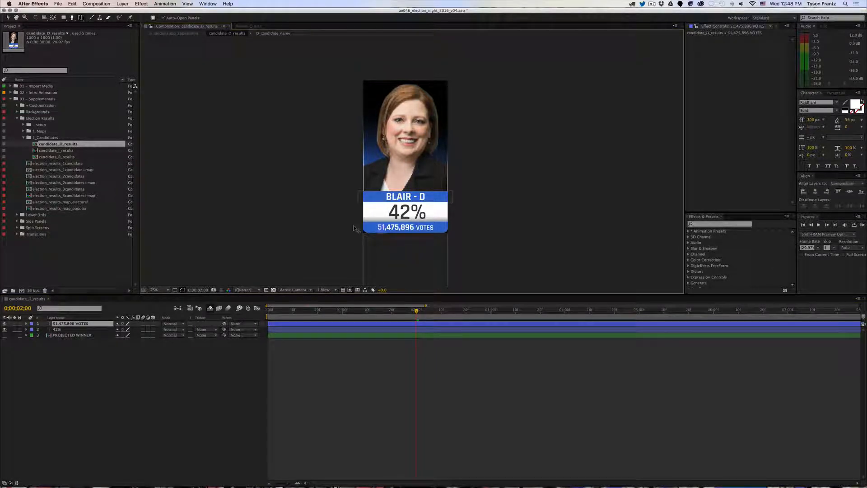
type("43")
key("BackSpace")
key("BackSpace")
type("36")
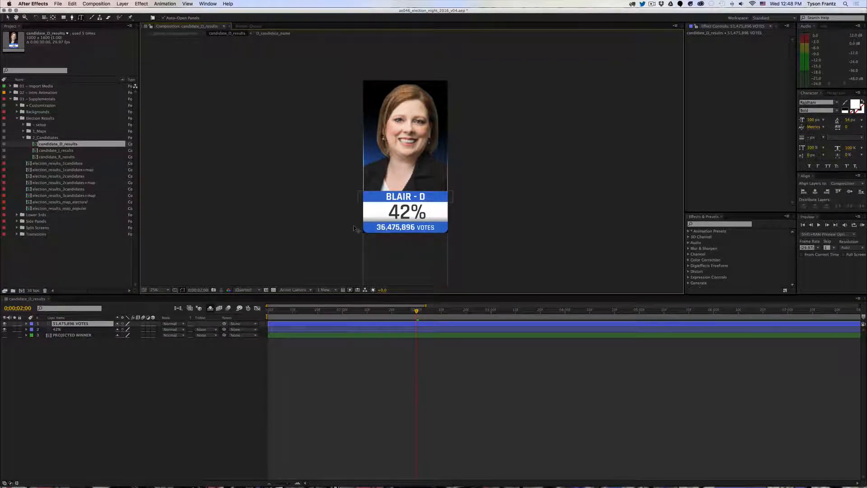
key("Right")
key("Right")
key("Right")
key("Right")
key("BackSpace")
key("BackSpace")
key("BackSpace")
type("101")
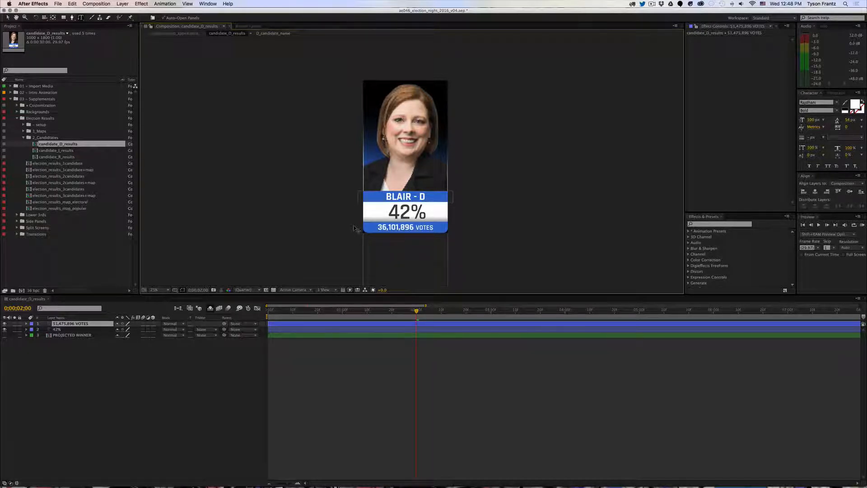
left_click(456, 416)
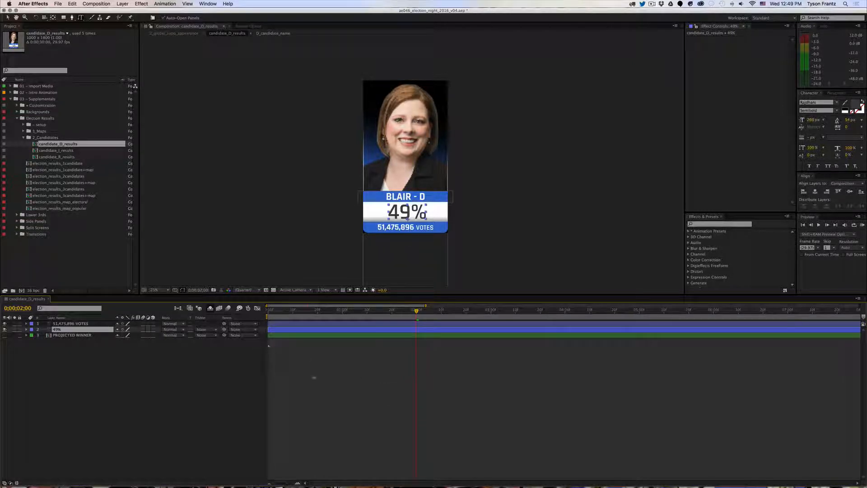
left_click(118, 342)
double_click(65, 150)
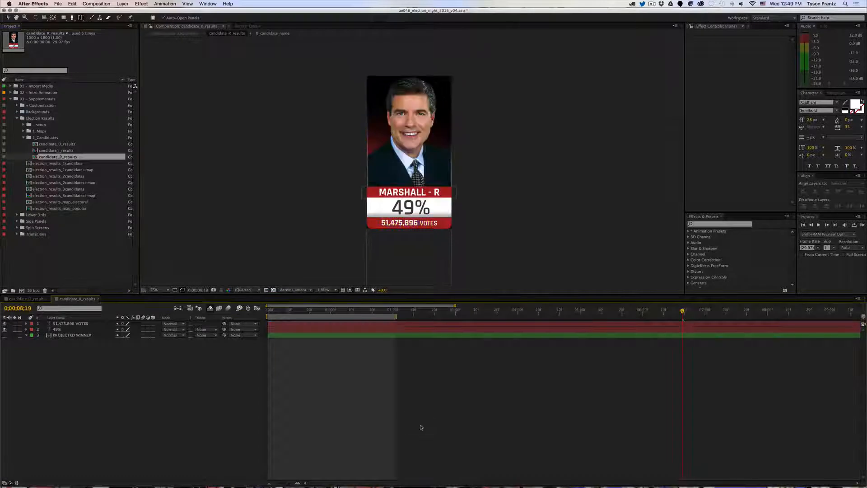
Step: Close the candidate card comps, collapse the candidates folder and open election_results_1candidate
key("super+w")
key("super+w")
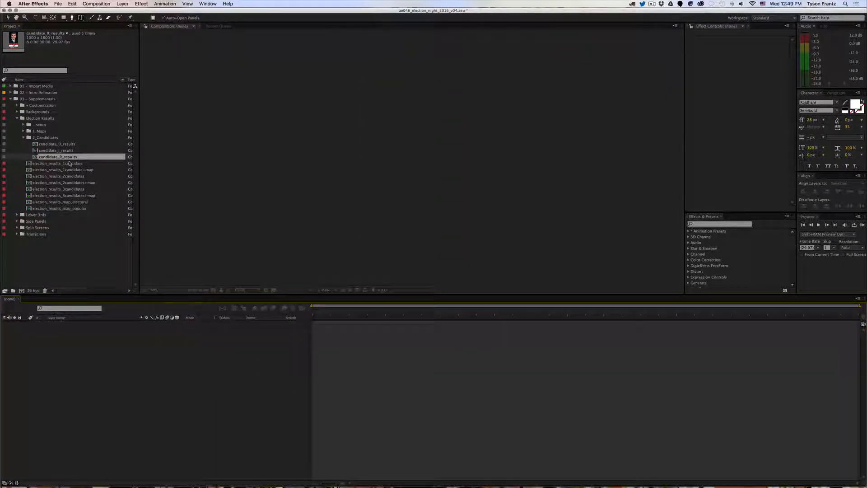
left_click(69, 163)
left_click(47, 138)
left_click(23, 137)
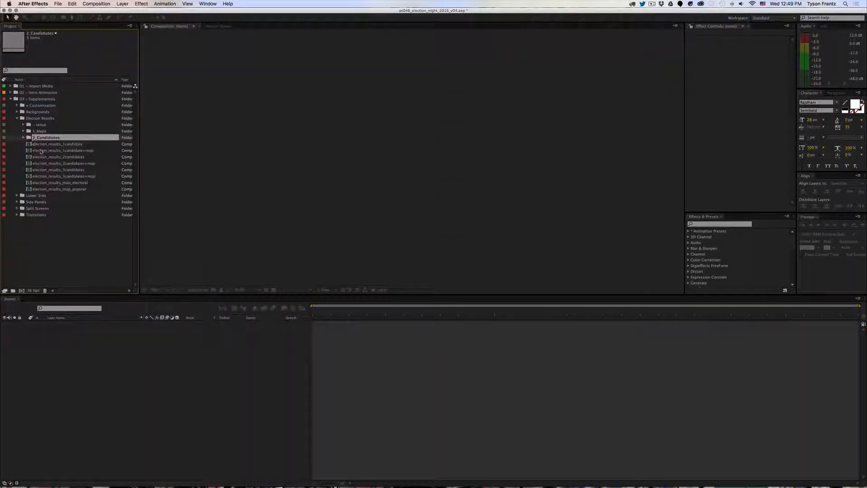
left_click(48, 146)
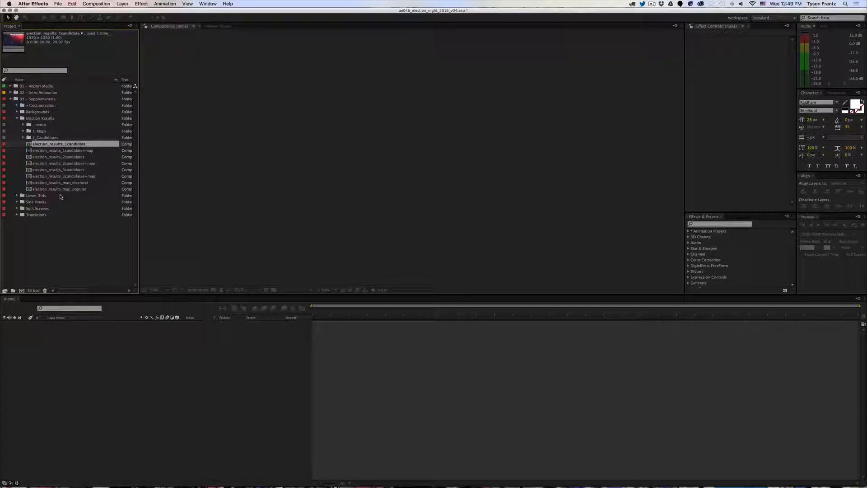
left_click(73, 152)
left_click(74, 144)
left_click(77, 152)
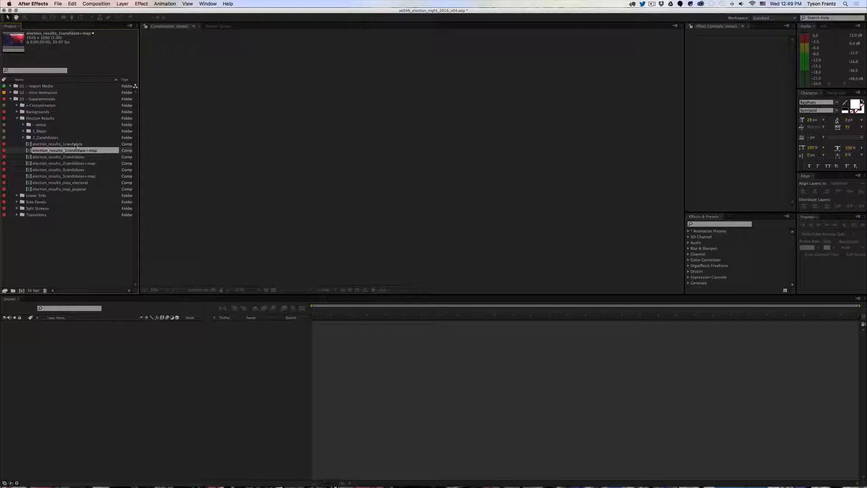
double_click(79, 144)
Step: Cycle through the Republican, Democrat and Independent cards, ending on Republican at 2 seconds
left_click_drag(336, 312, 356, 311)
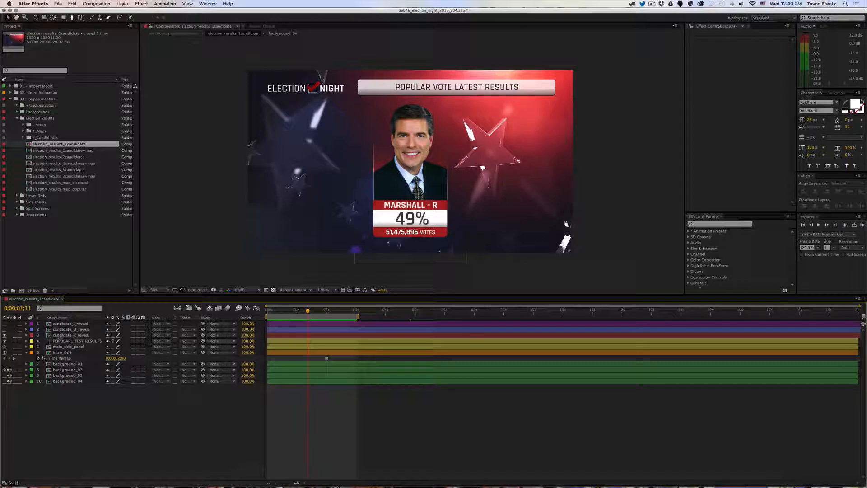
left_click(61, 334)
left_click(4, 335)
left_click(5, 329)
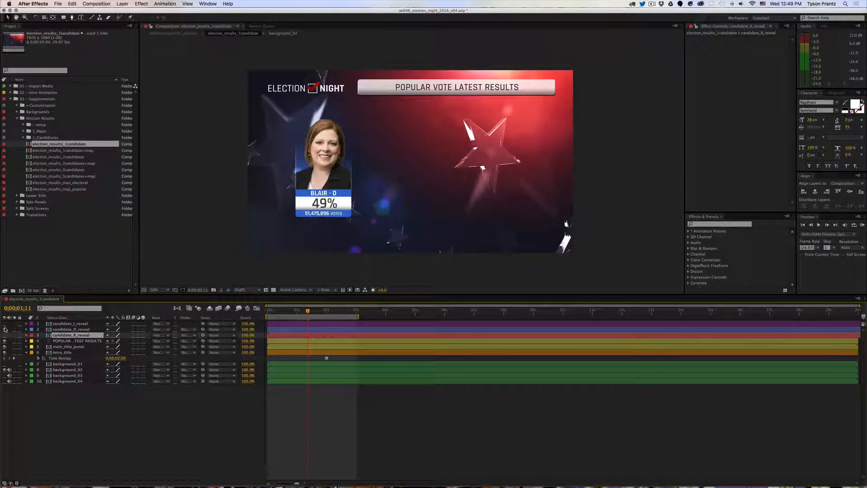
left_click(4, 329)
left_click(5, 323)
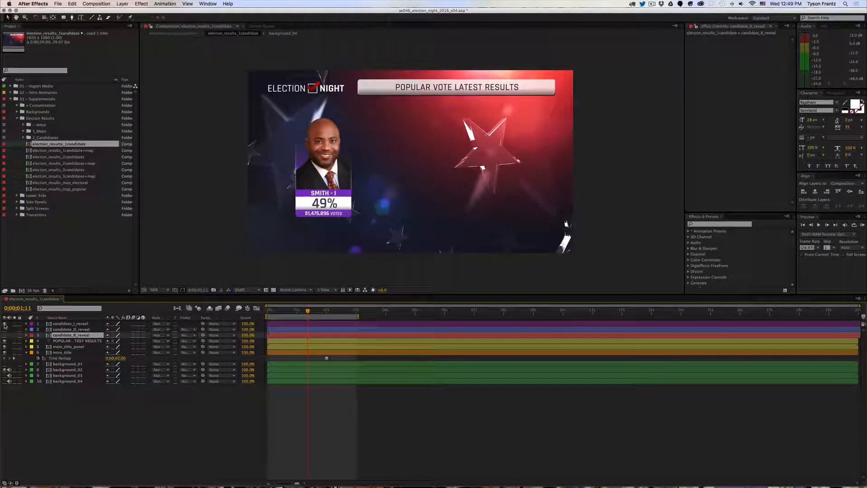
left_click(5, 323)
left_click(5, 323)
left_click(5, 323)
left_click(5, 334)
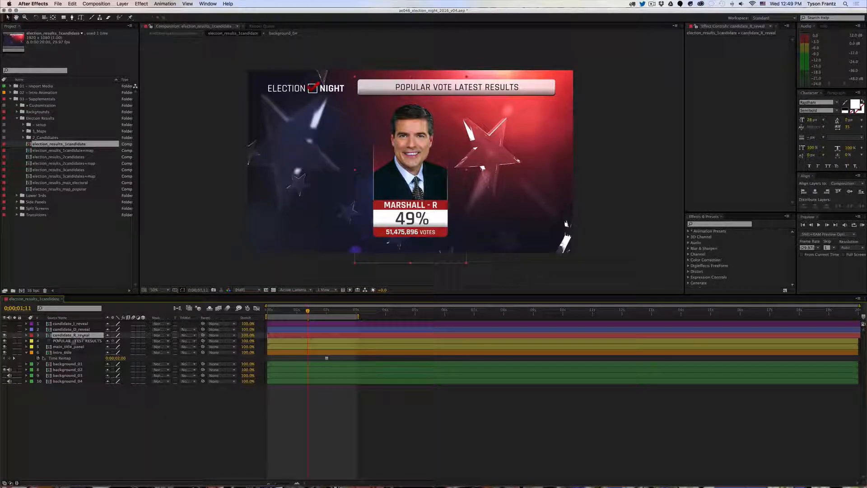
left_click(367, 453)
left_click_drag(320, 314, 326, 314)
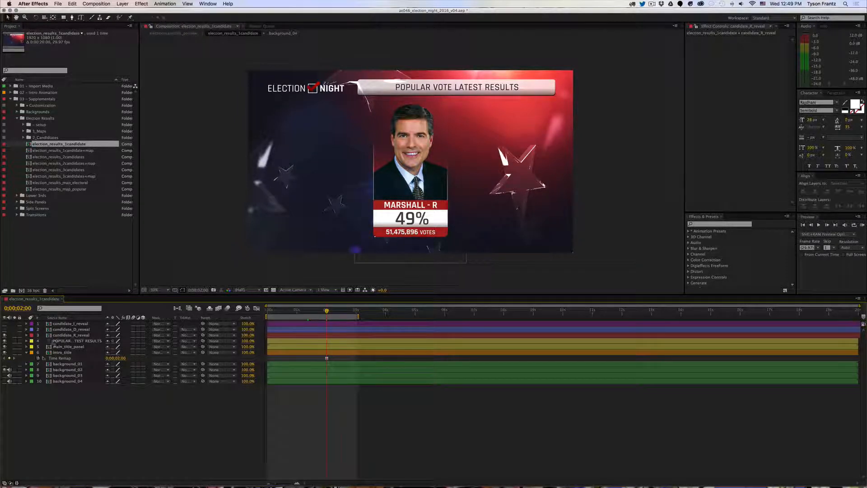
Step: Open election_results_1candidate+map and preview it with the work area ending near 2 seconds
double_click(67, 150)
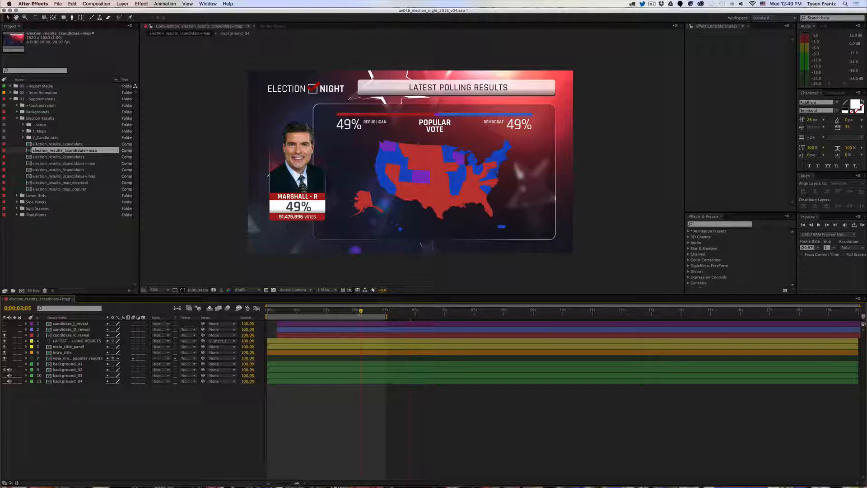
left_click(356, 312)
key("n")
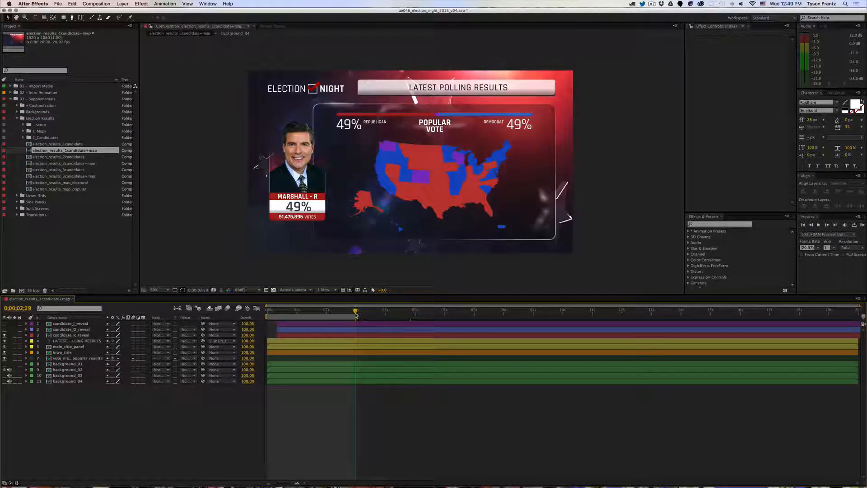
key("KP_0")
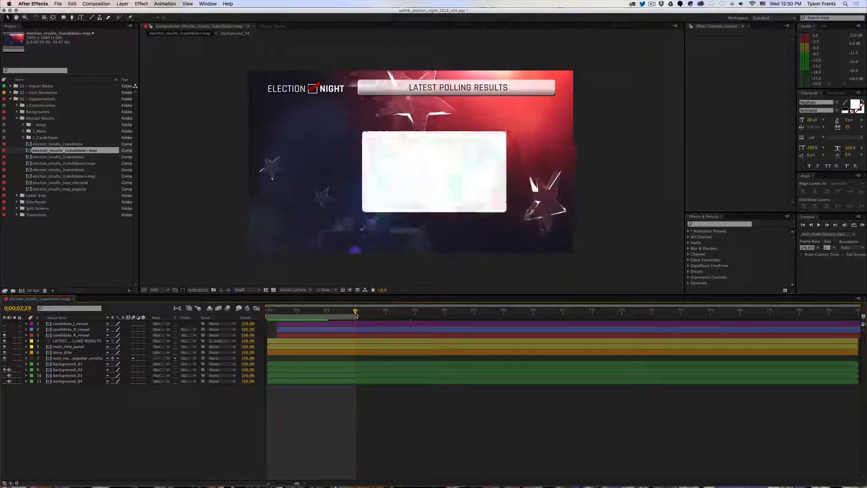
Step: Add election_results_map_electoral as a layer above the popular-results map at 1:21
left_click_drag(355, 312, 318, 311)
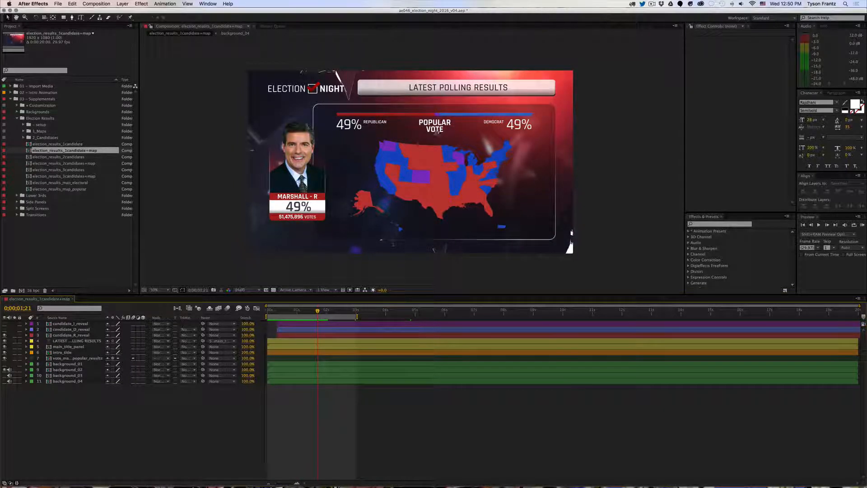
left_click(61, 358)
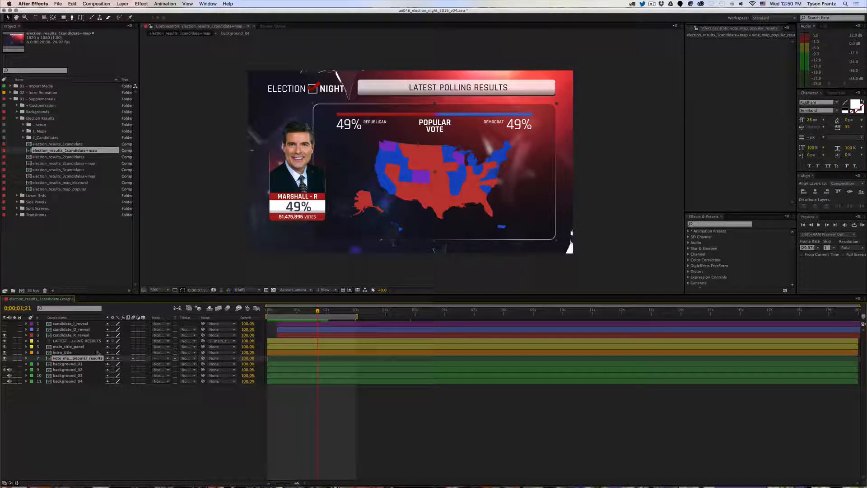
left_click_drag(70, 182, 91, 356)
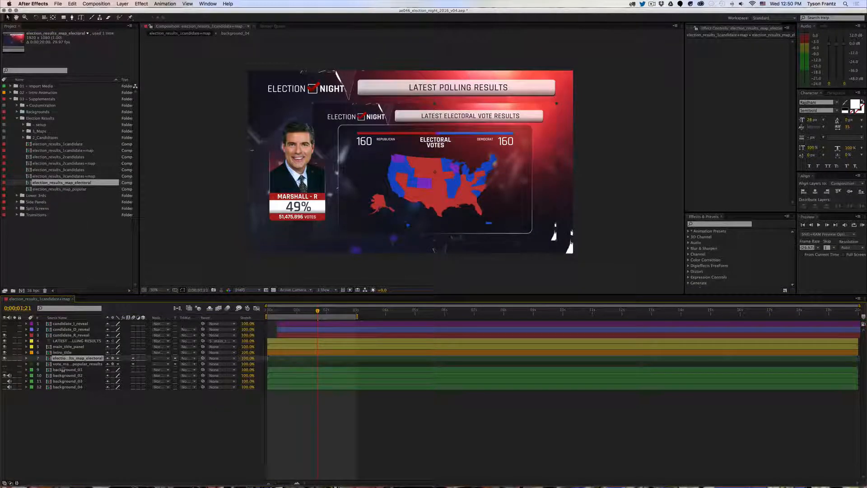
Step: Compare the electoral and popular map layers by toggling their visibility, with full layer names shown
left_click(5, 358)
left_click(88, 363)
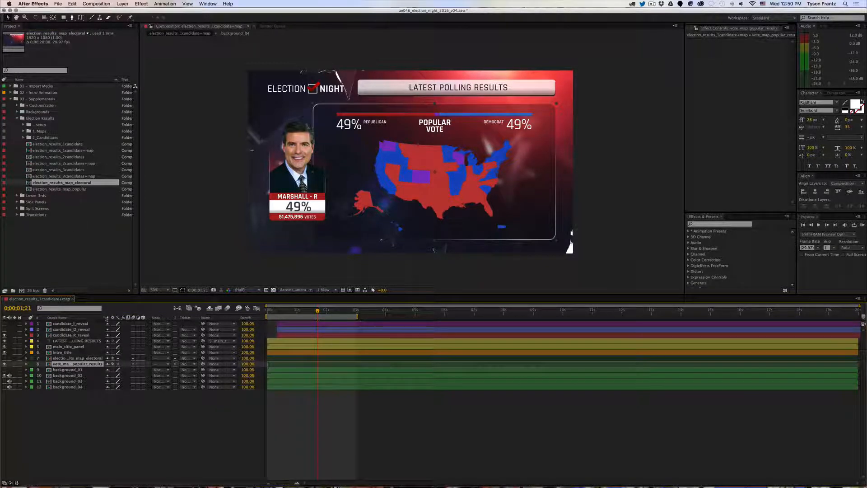
left_click_drag(104, 318, 130, 317)
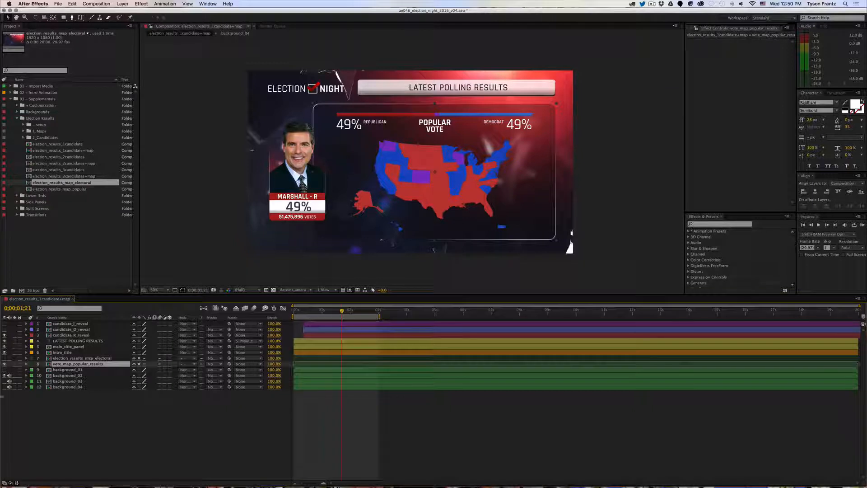
left_click(5, 357)
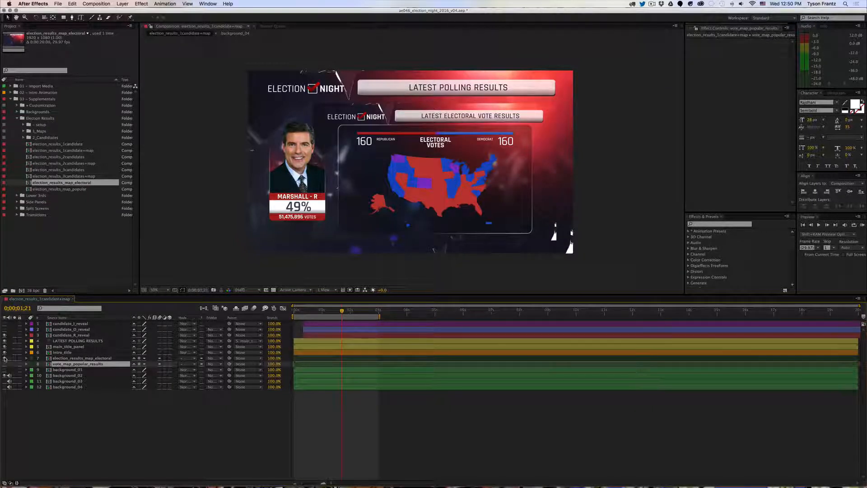
left_click(5, 359)
left_click(90, 357)
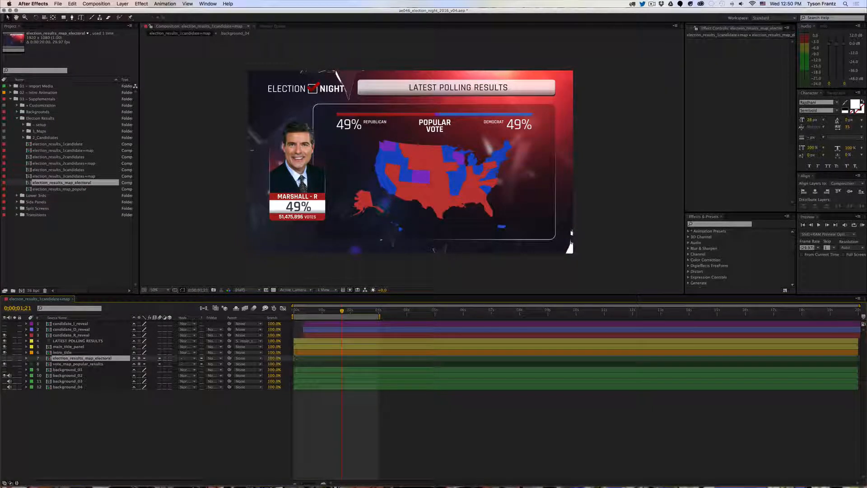
Step: Replace layer 7 with vote_map_electoral_results from the 1_Maps folder
left_click(23, 137)
left_click(23, 137)
left_click(24, 131)
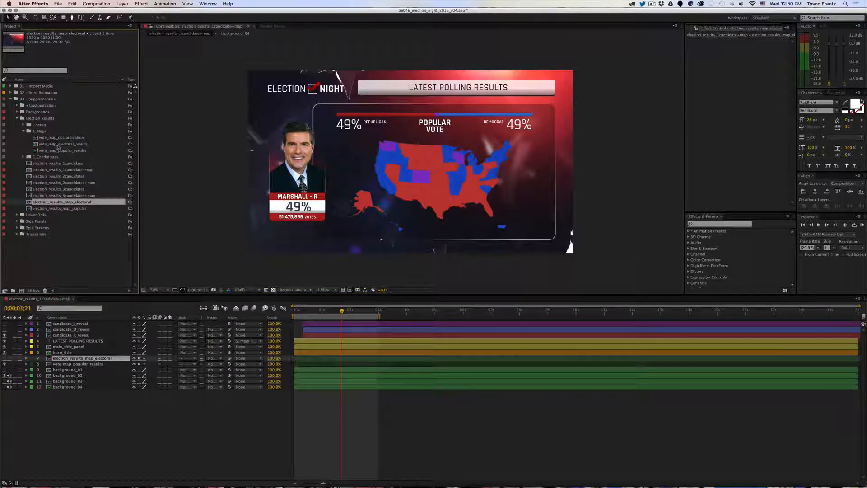
left_click_drag(58, 145, 73, 359)
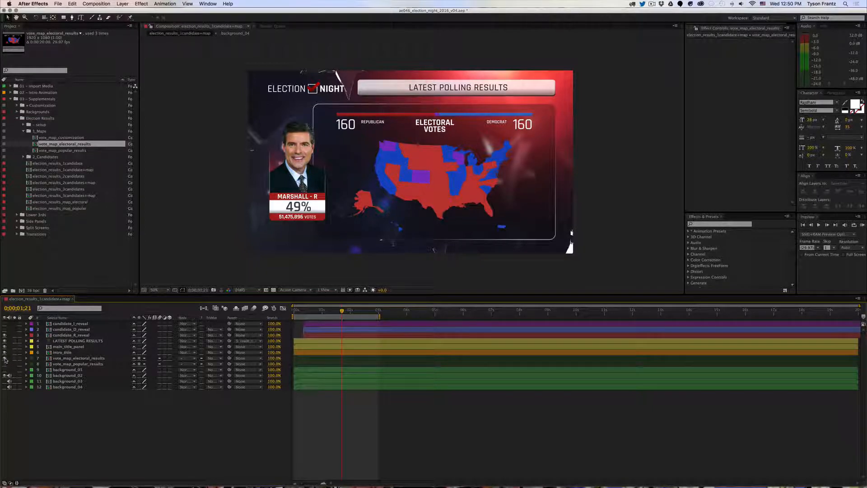
Step: Show the electoral map with the popular map hidden, over background_03 instead of background_02/04
left_click(4, 357)
left_click(5, 363)
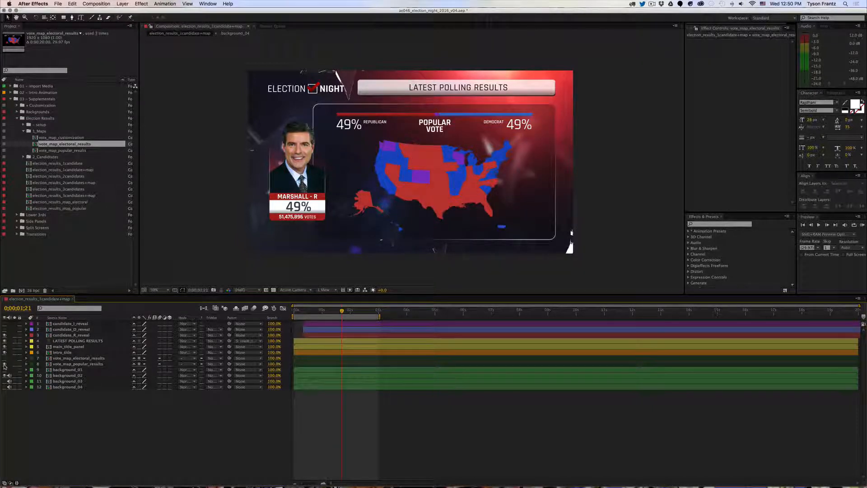
left_click(4, 364)
left_click(68, 369)
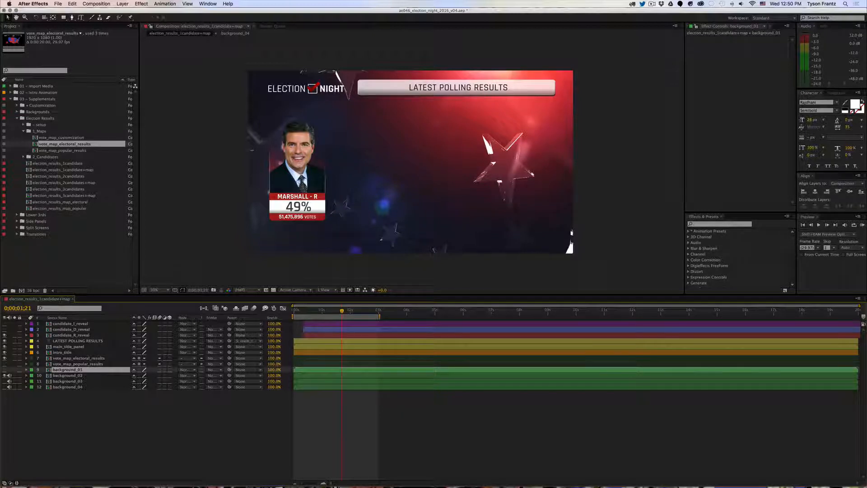
left_click(5, 358)
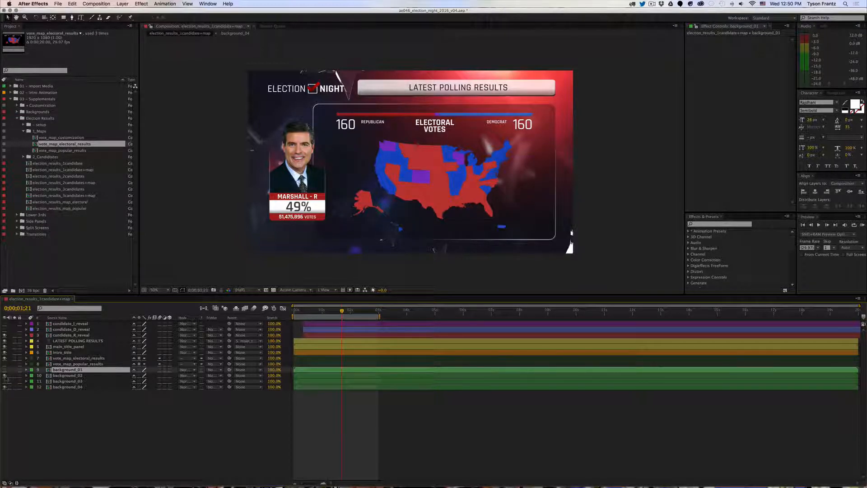
left_click(5, 376)
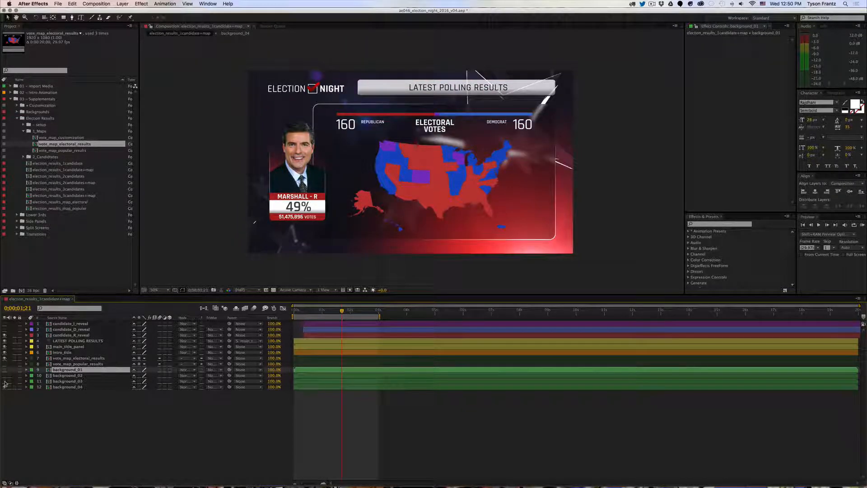
left_click(5, 387)
left_click(5, 381)
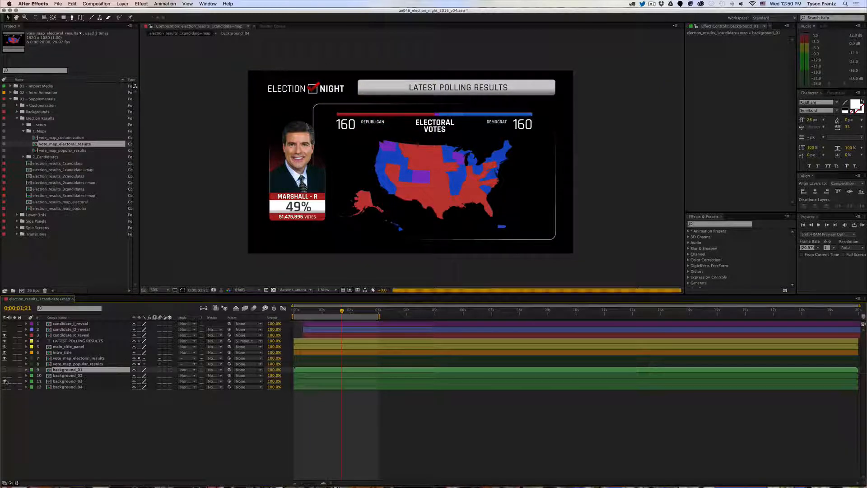
left_click(283, 427)
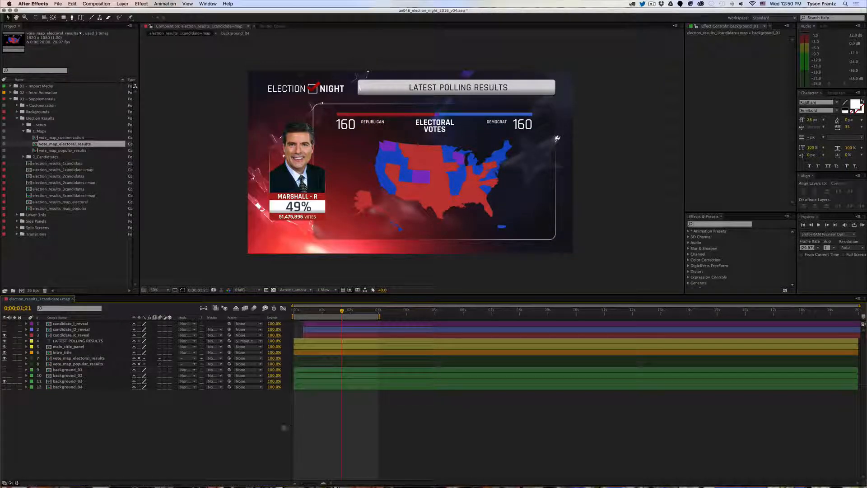
Step: Change the LATEST POLLING RESULTS title to 'CUSTOMIZABLE TITLE'
left_click(446, 87)
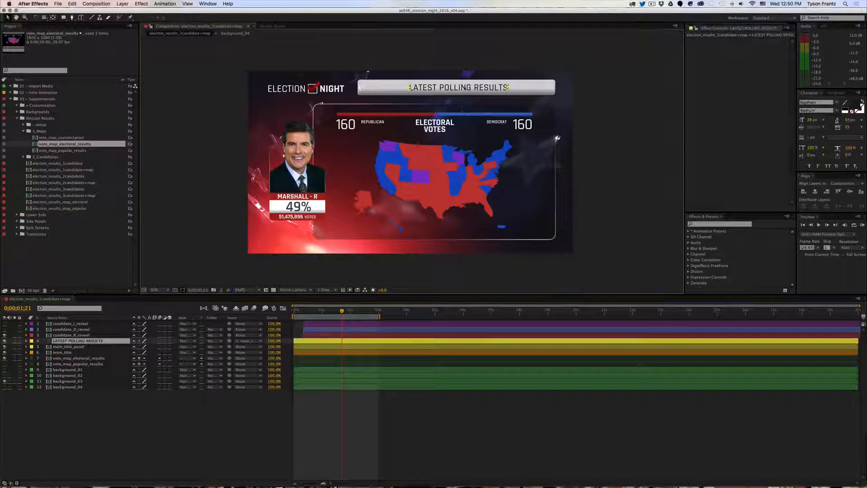
double_click(445, 87)
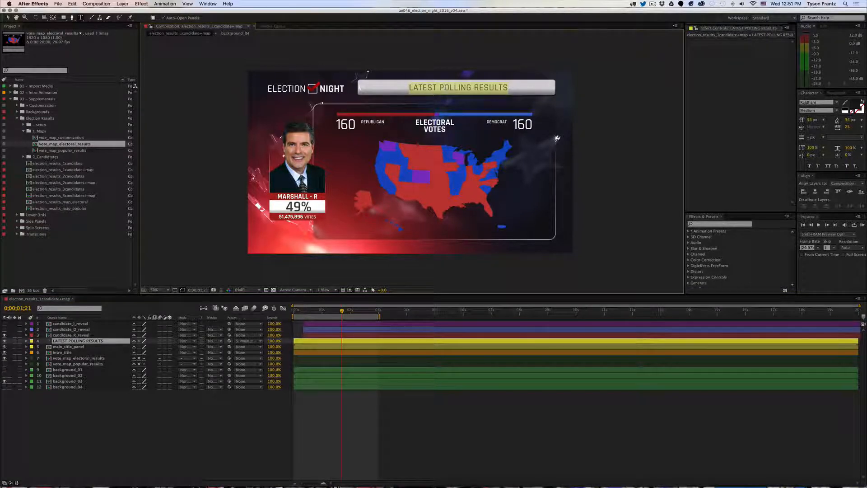
type("CUT")
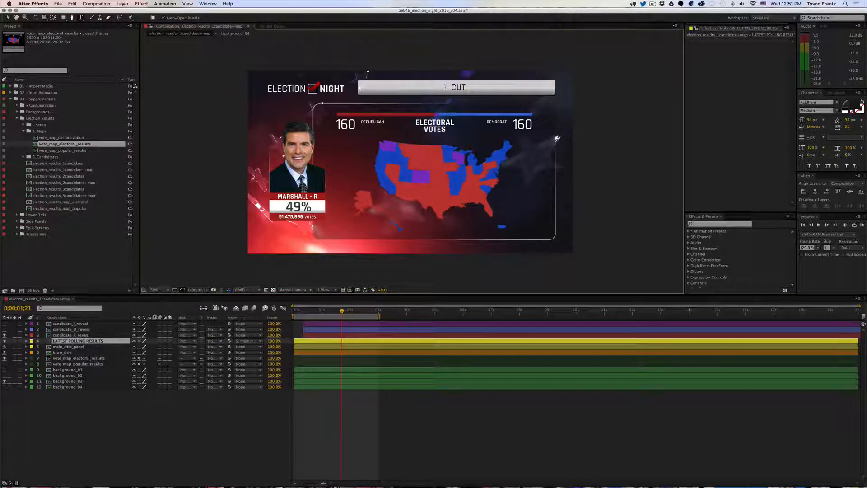
key("BackSpace")
type("STOMIZ")
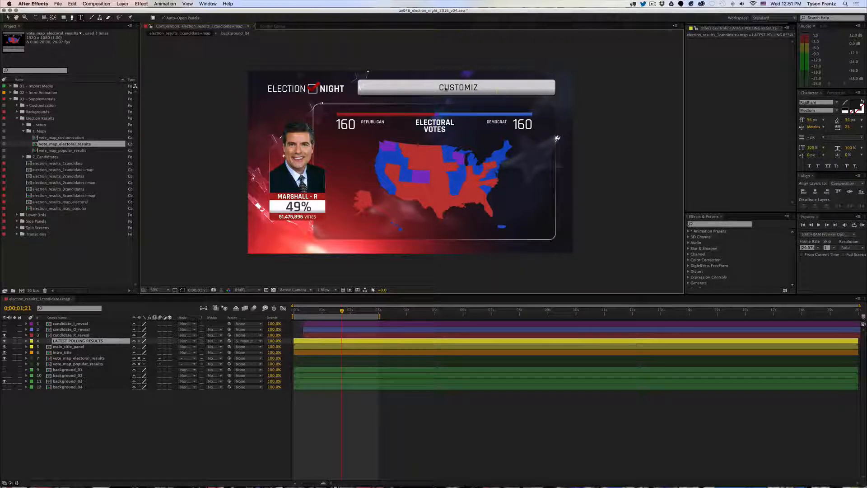
type("ABLE TITLE")
left_click(467, 444)
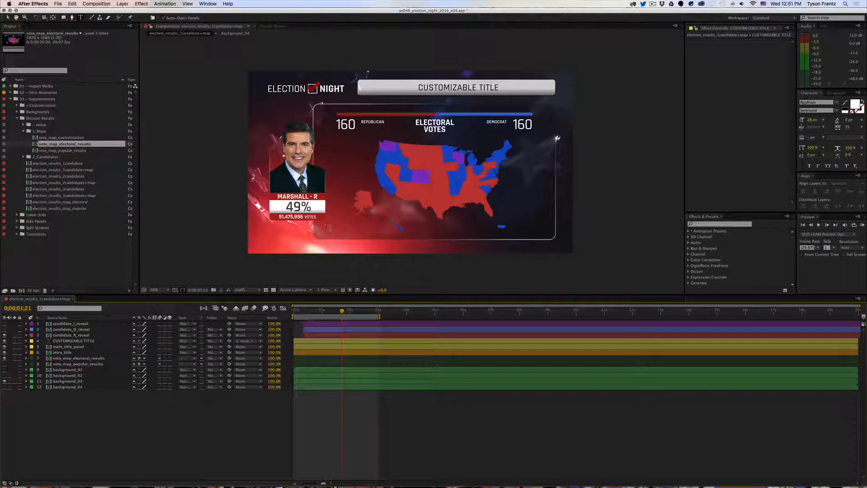
Step: Exit text editing, close the one-candidate map comp and collapse the 1_Maps folder
key("v")
key("super+w")
left_click(24, 132)
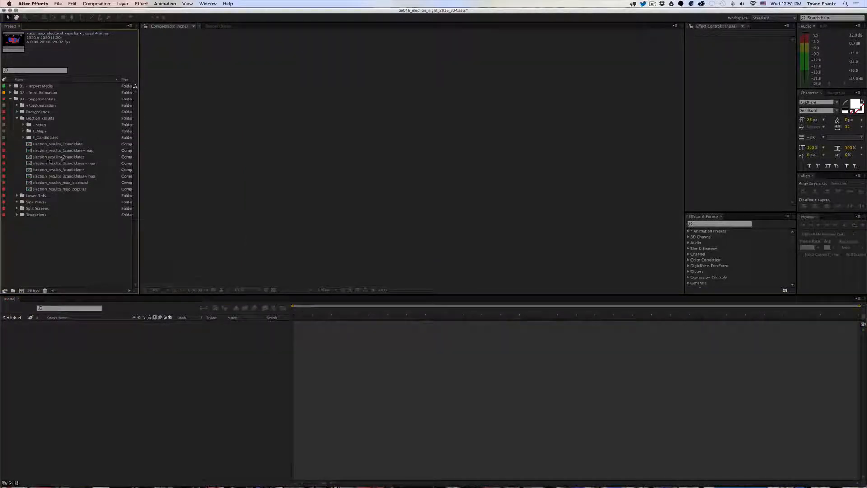
Step: Preview the 2candidates+map, 2candidates and 3candidates comps, closing the two- and three-candidate comps
double_click(61, 164)
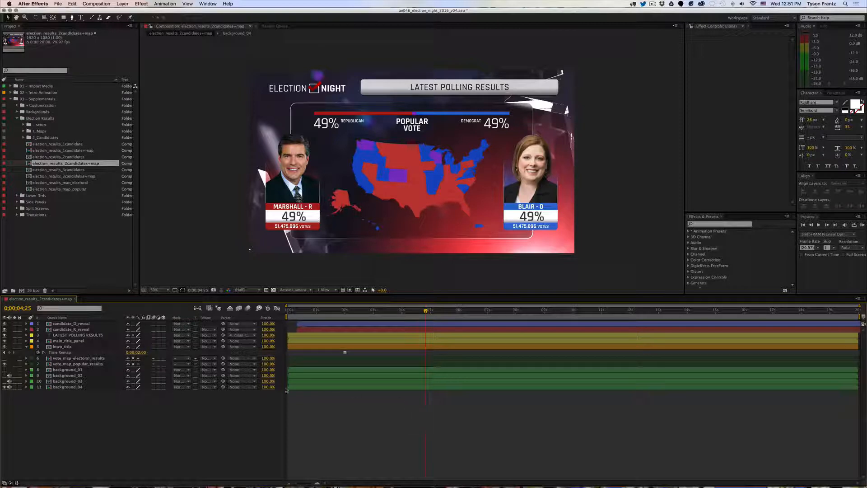
double_click(67, 157)
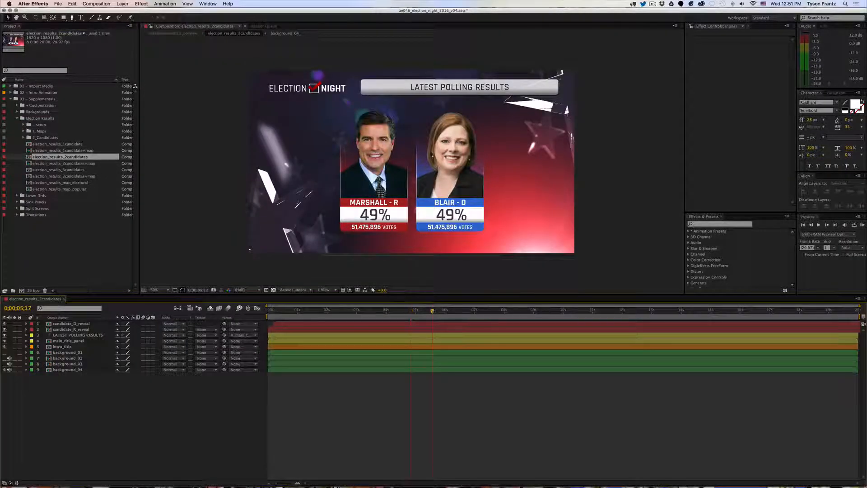
left_click_drag(432, 311, 363, 311)
key("super+w")
double_click(69, 171)
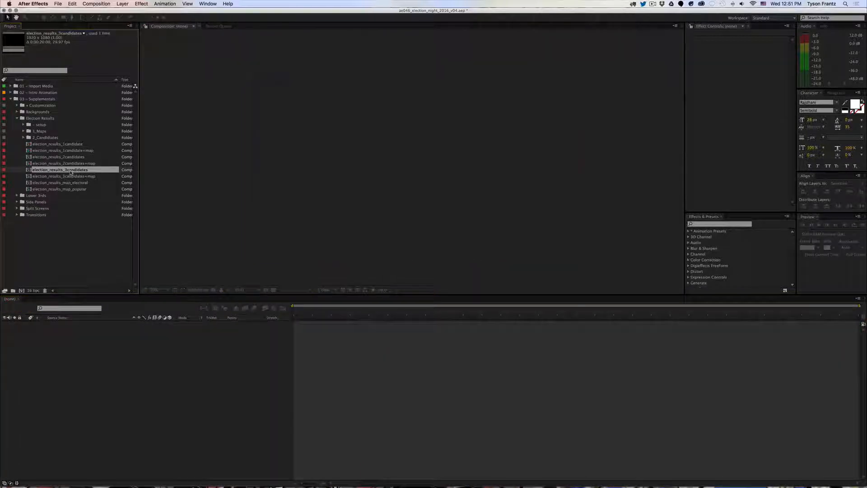
key("super+w")
Step: Preview the 3candidates+map, map_electoral and map_popular comps, close them, and collapse Election Results
double_click(73, 176)
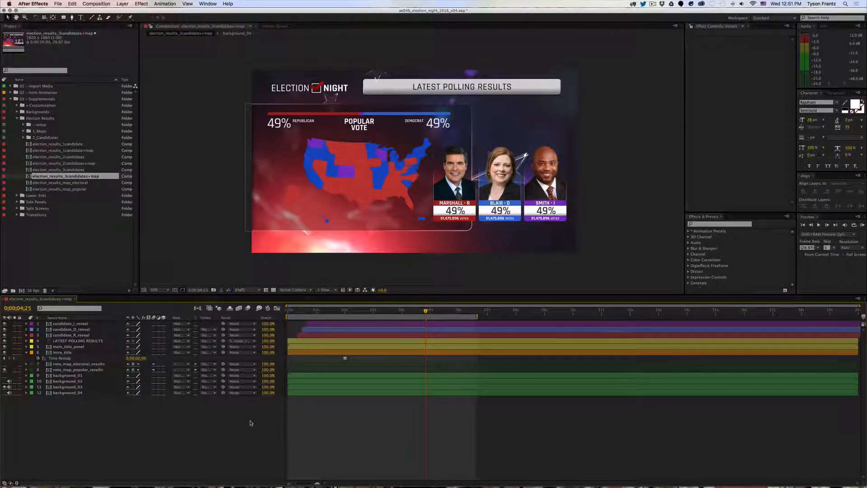
key("super+w")
double_click(61, 183)
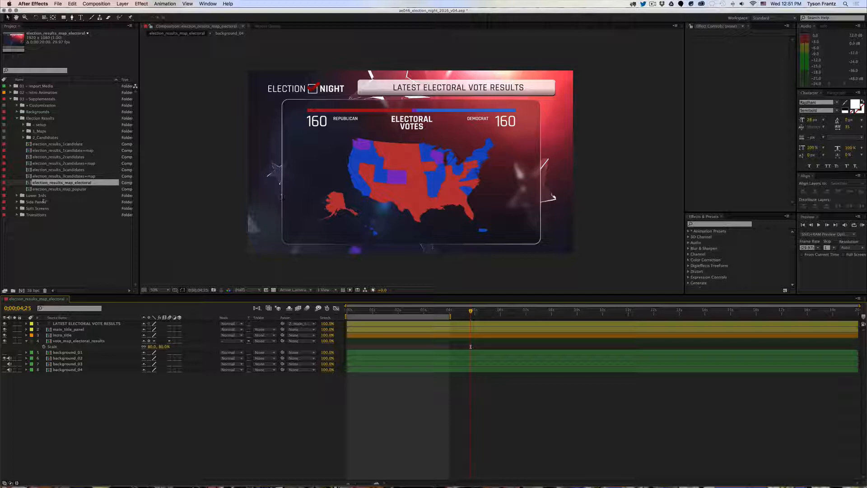
double_click(58, 188)
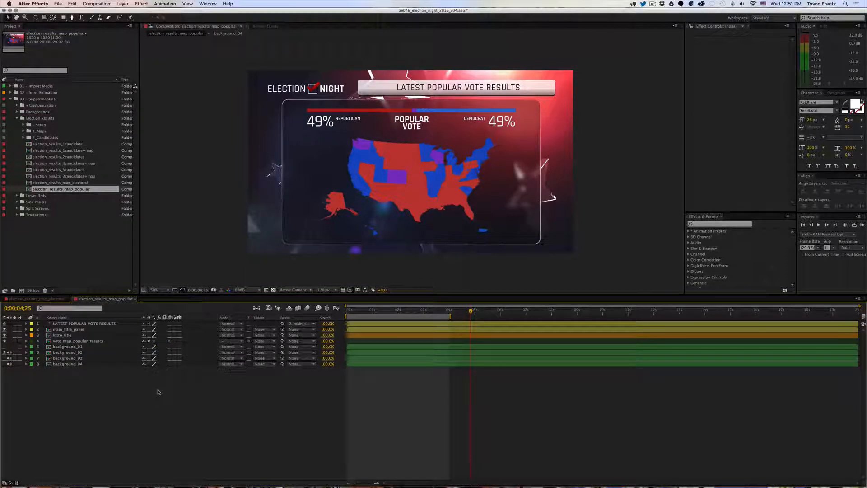
key("super+w")
key("super+w")
left_click(45, 119)
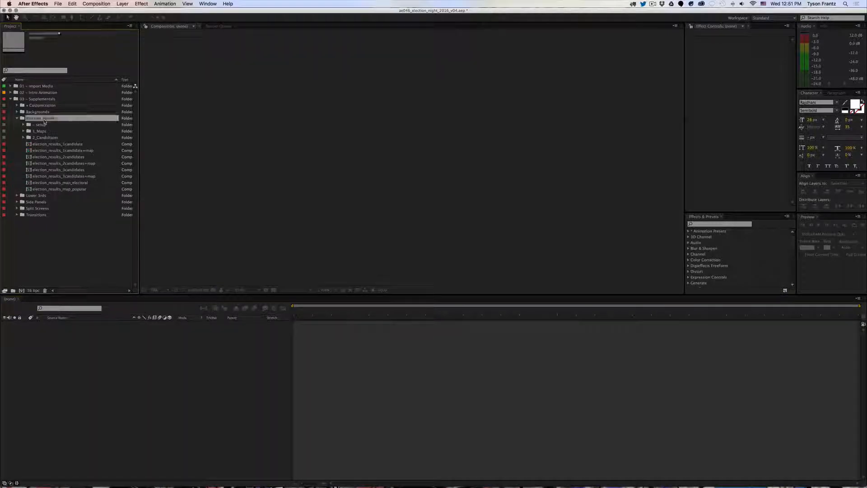
left_click(17, 119)
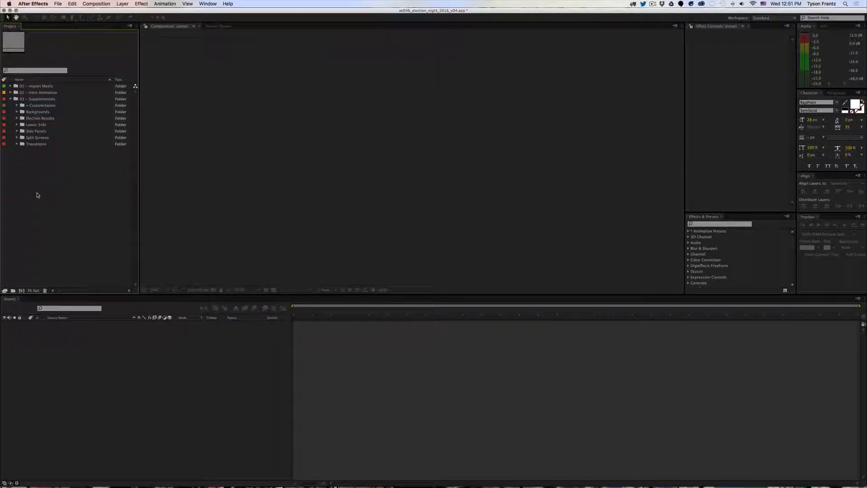